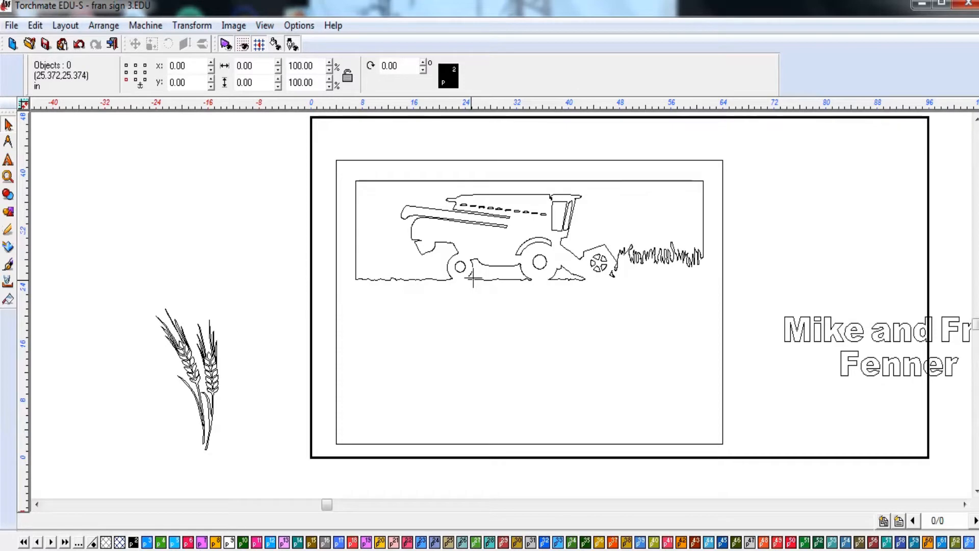
- Examine the background grid around the combine artwork and review the grid size settings in General Preferences
scroll(485, 356, "up", 3)
scroll(501, 305, "down", 3)
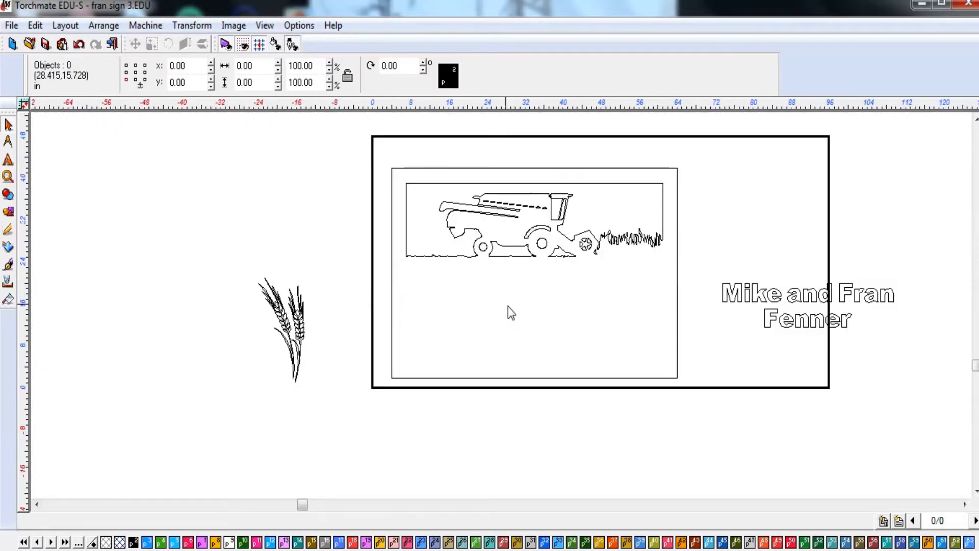
scroll(513, 273, "up", 1)
scroll(505, 311, "up", 1)
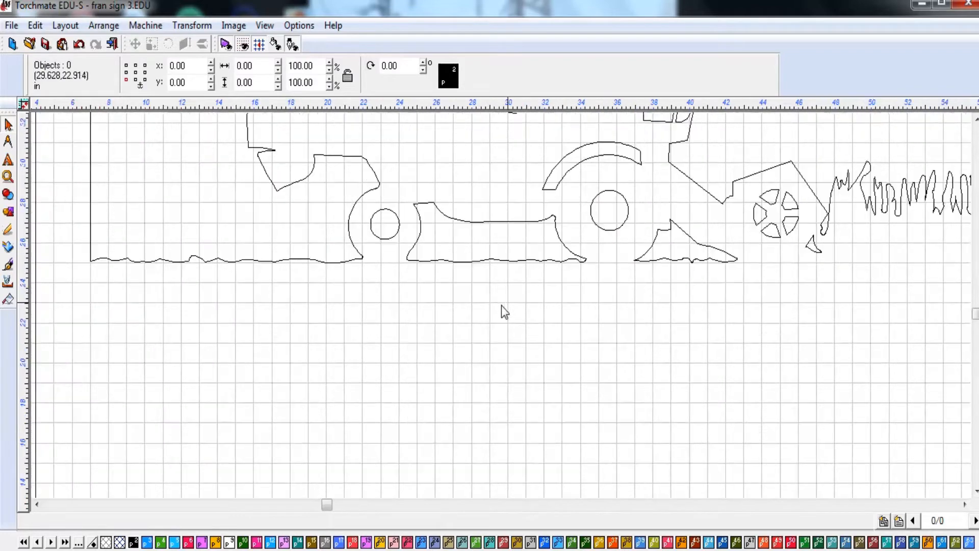
scroll(501, 305, "down", 1)
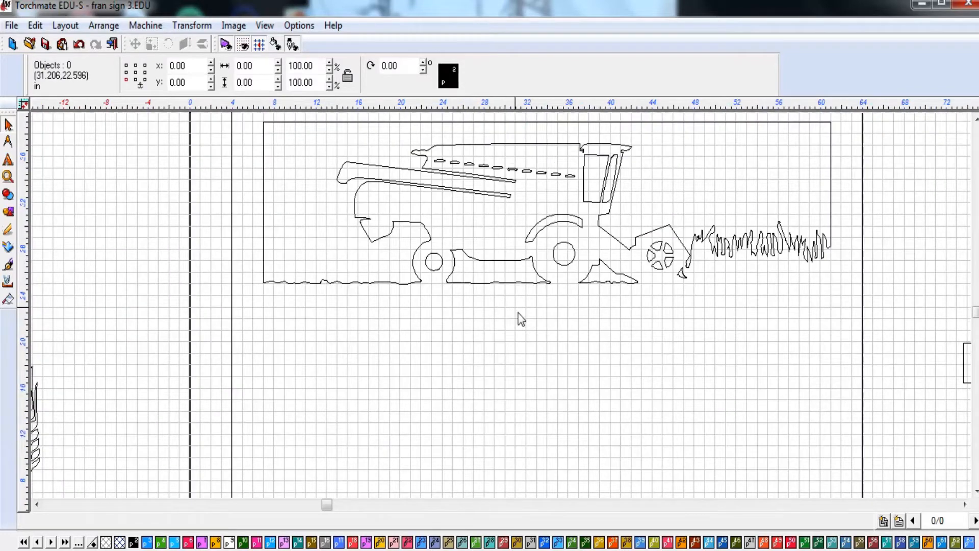
scroll(501, 306, "down", 1)
scroll(501, 305, "up", 1)
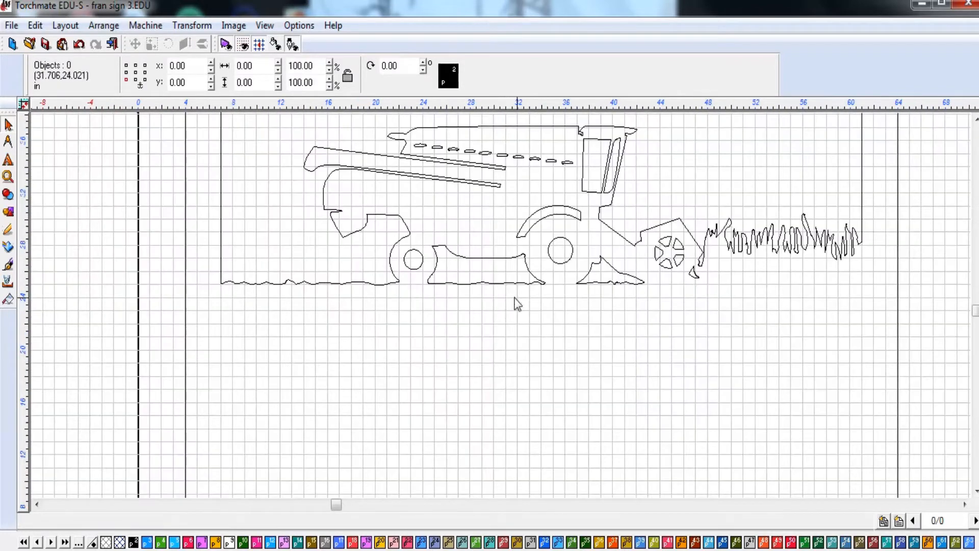
left_click(301, 25)
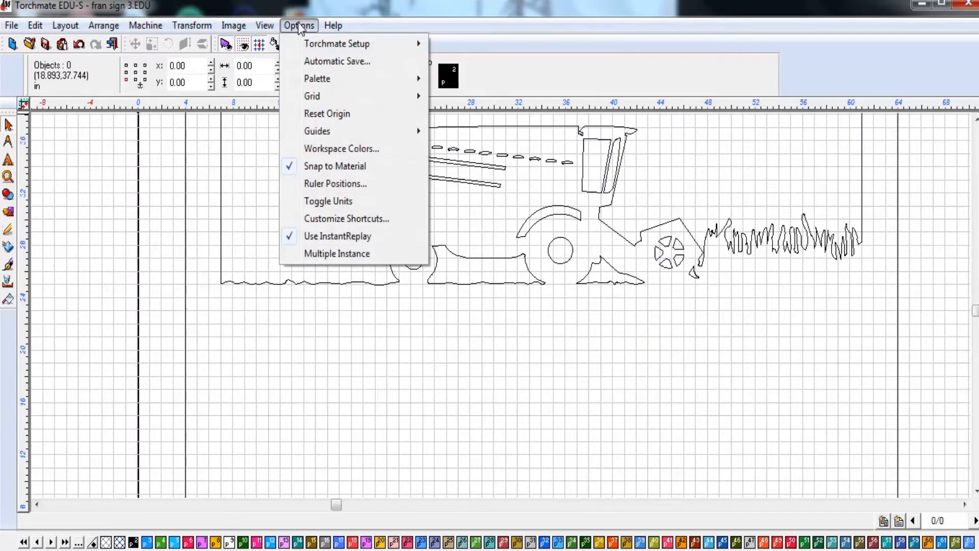
mouse_move(328, 46)
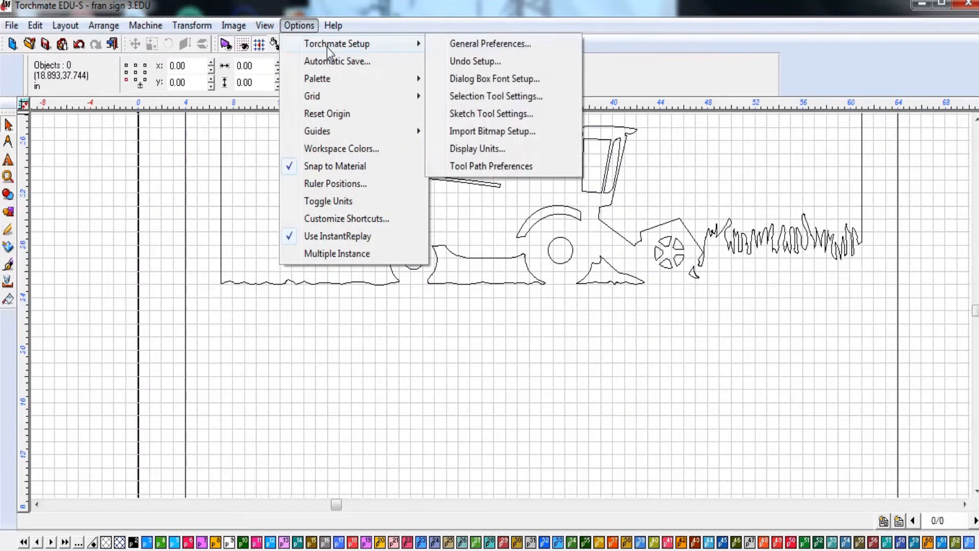
left_click(499, 51)
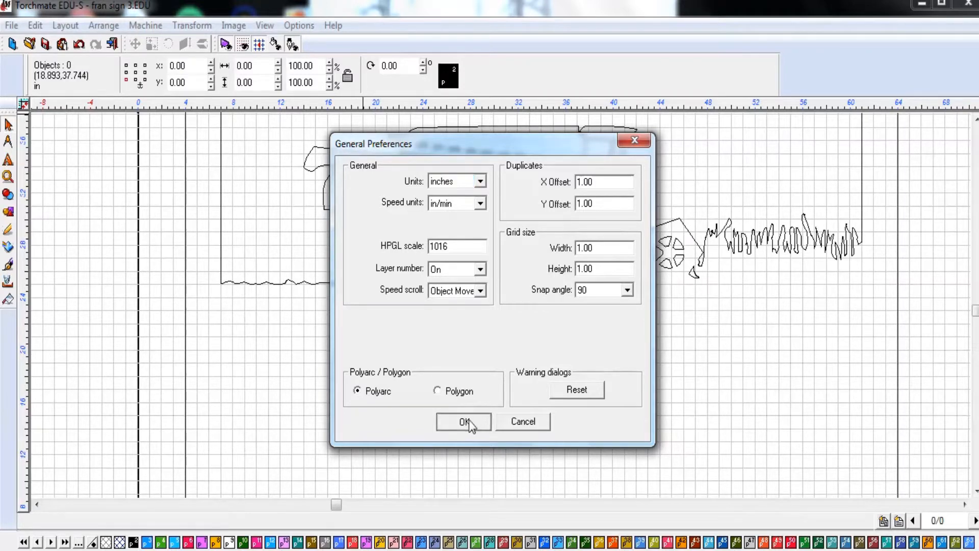
left_click(464, 423)
- Move the name lettering onto the sign plate, beneath the combine, at about x 17, y 11.6 in
scroll(449, 350, "down", 2)
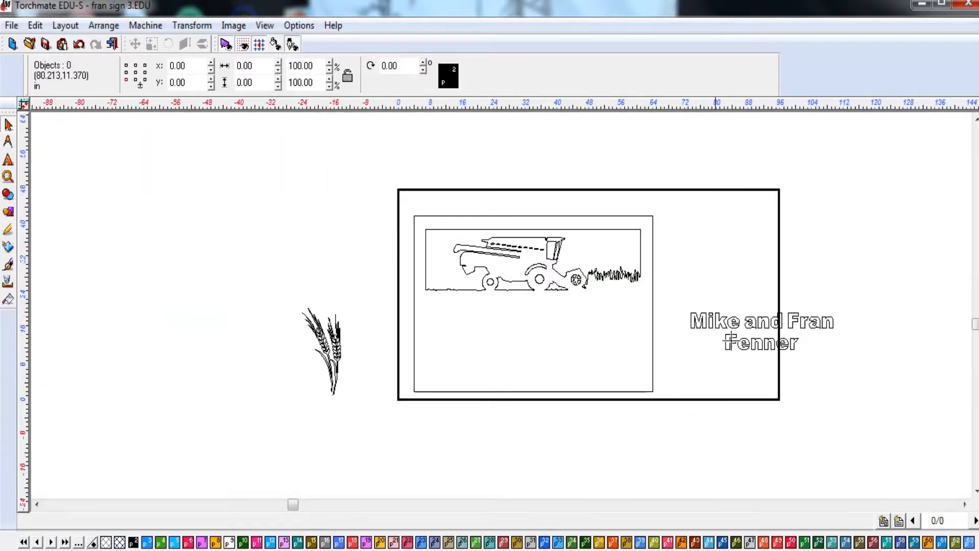
left_click(764, 330)
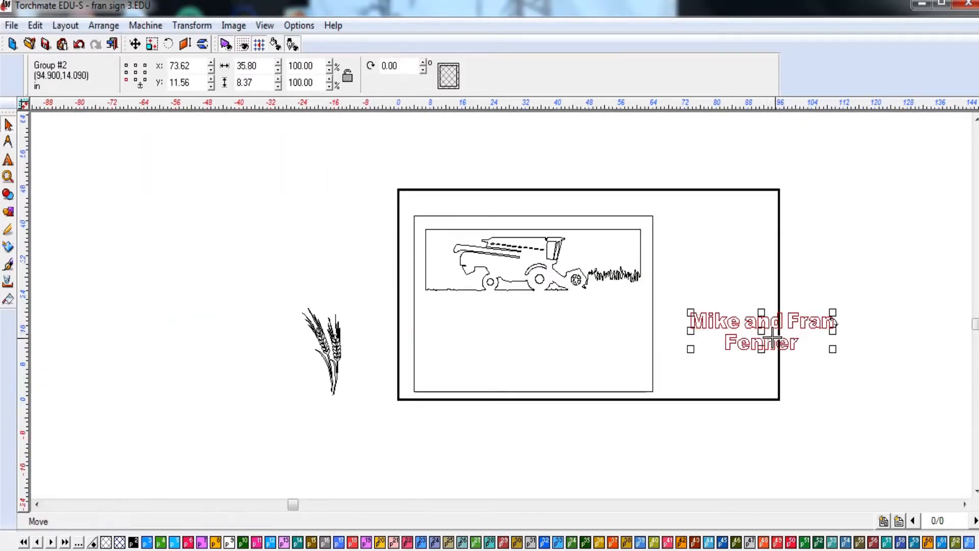
left_click_drag(763, 331, 539, 327)
left_click(537, 326)
scroll(537, 326, "up", 2)
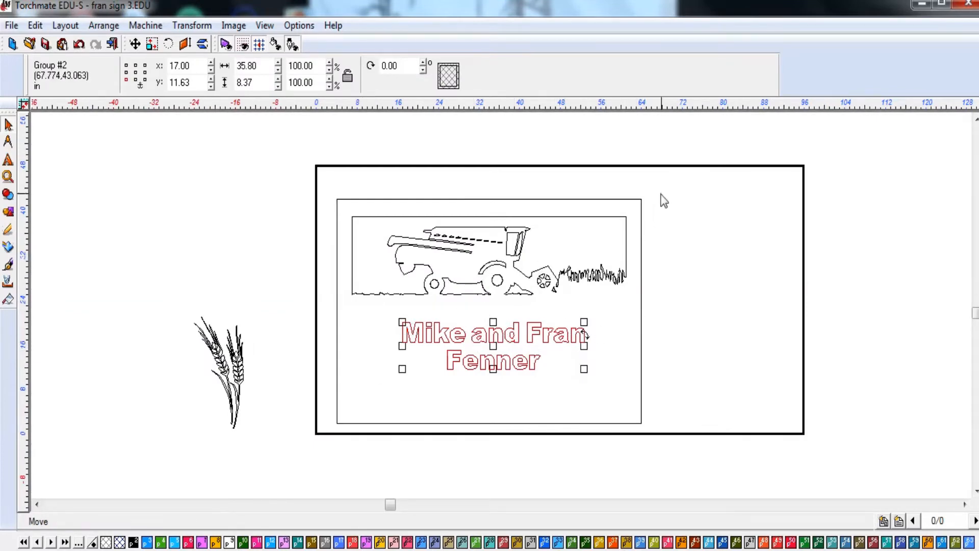
- Move the name lettering off the plate to its right side, at about x 71, y 21.6 in, and deselect it
left_click_drag(684, 171, 388, 474)
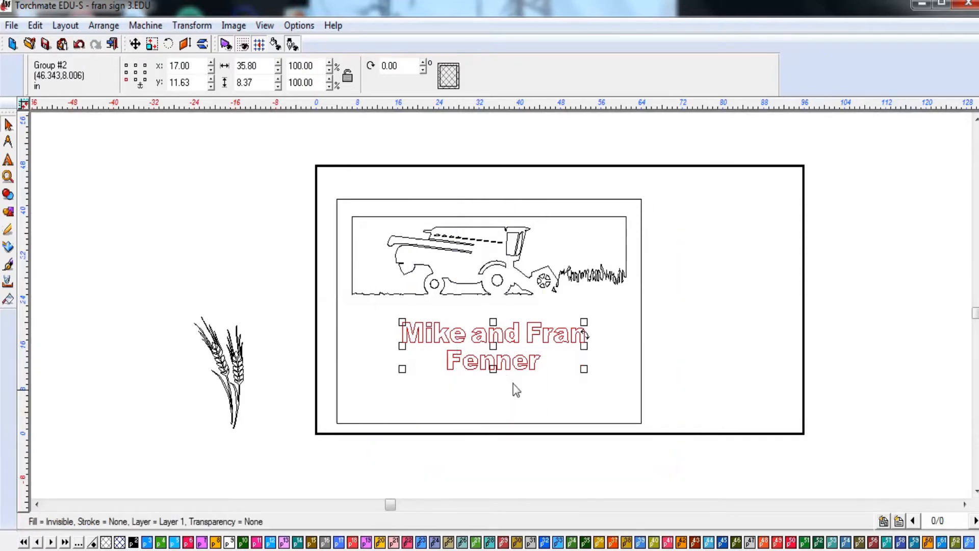
left_click_drag(511, 345, 784, 288)
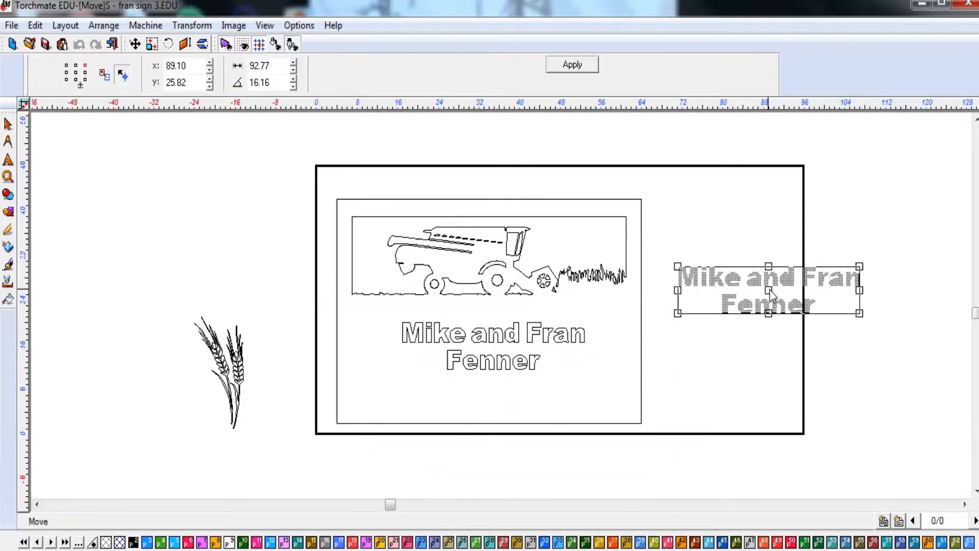
left_click(613, 207)
left_click(613, 209)
left_click(656, 340)
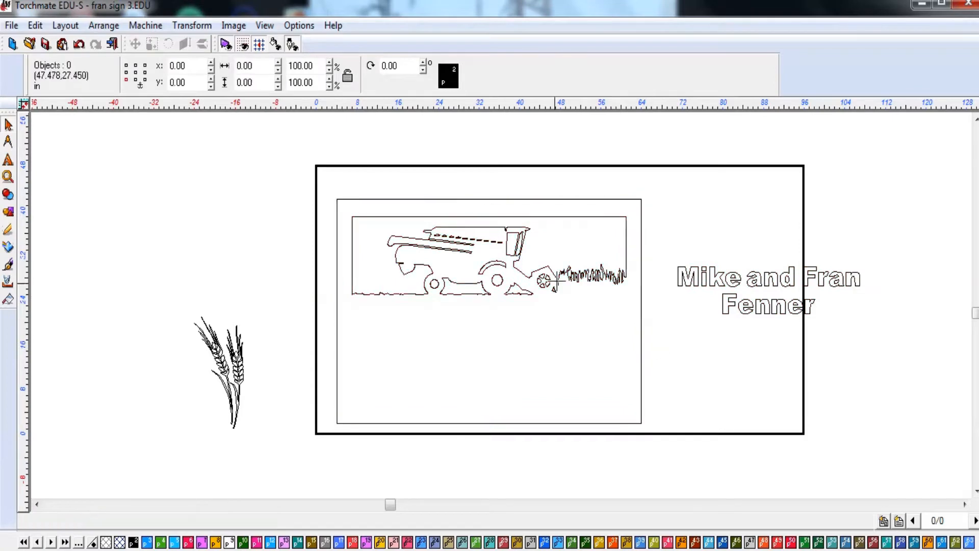
- Combine the grouped name lettering into a single path and place it beneath the combine at about x 17, y 13 in
left_click(557, 281)
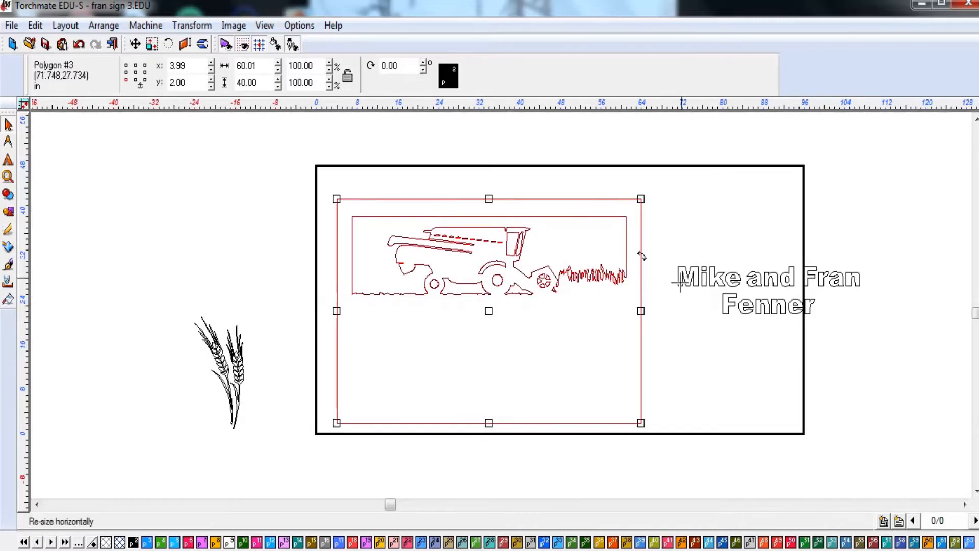
left_click(709, 285)
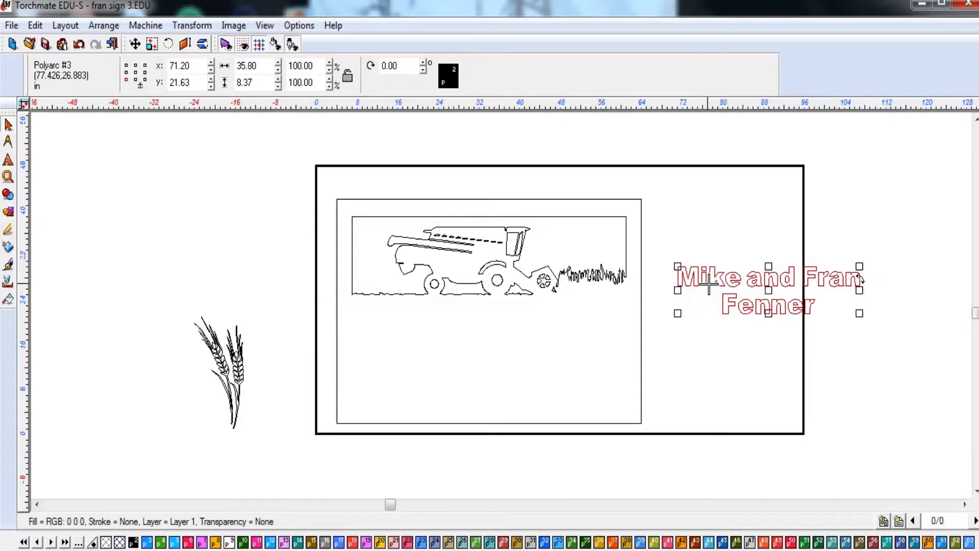
left_click(770, 337)
left_click(768, 306)
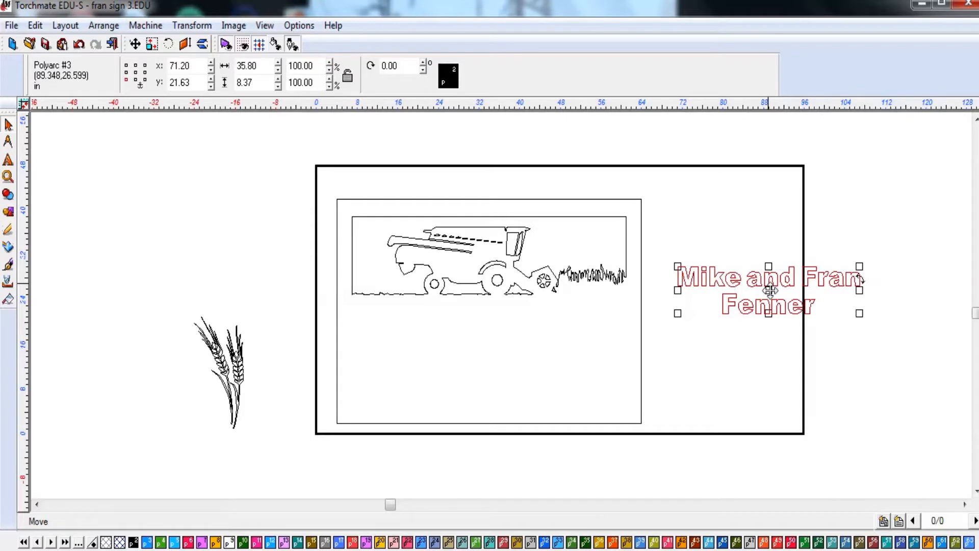
left_click_drag(771, 290, 495, 338)
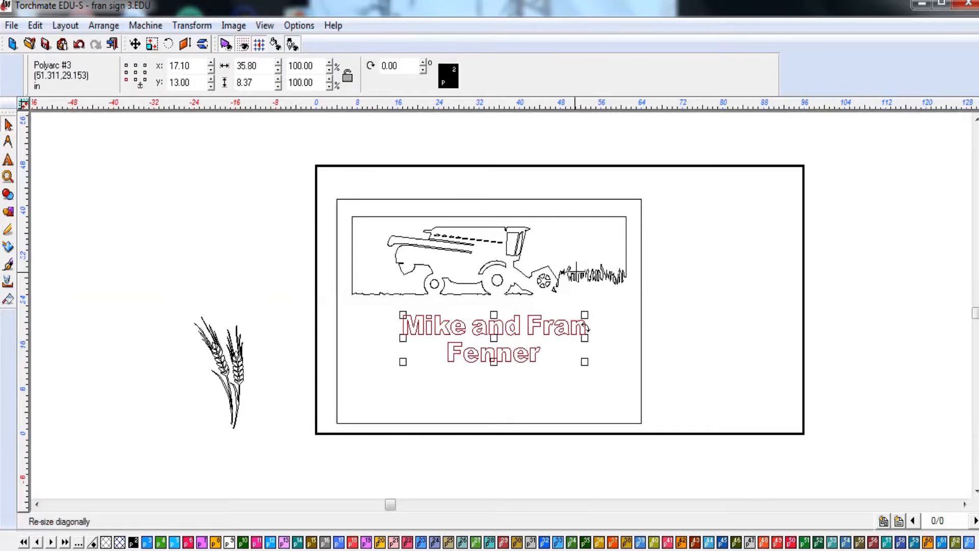
- Convert the grouped wheat stalks beside the plate into a single path and deselect them
left_click(244, 345)
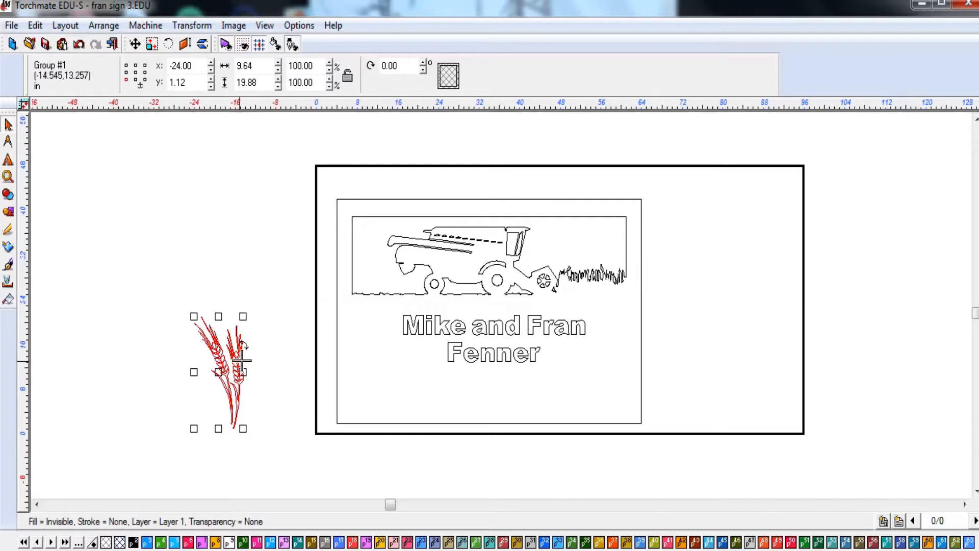
key("ctrl+u")
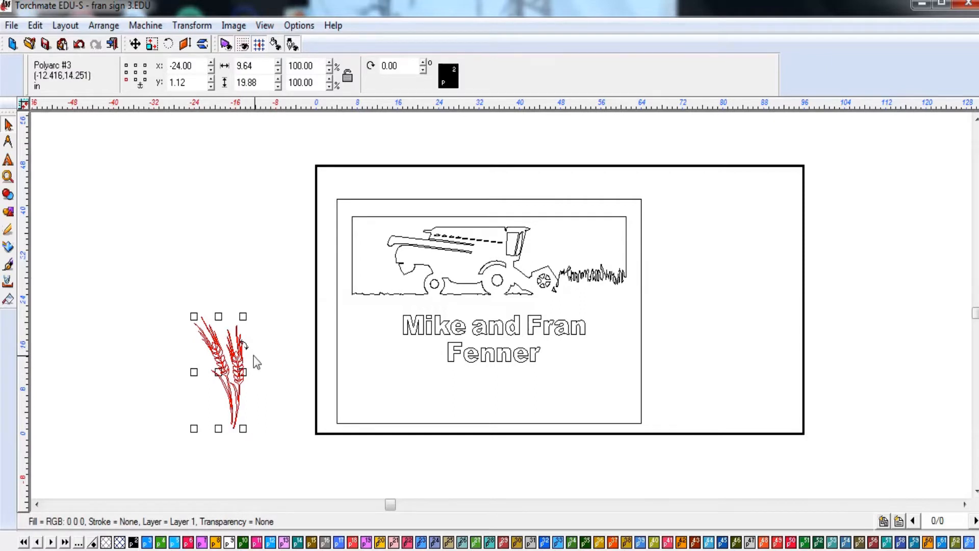
left_click(243, 247)
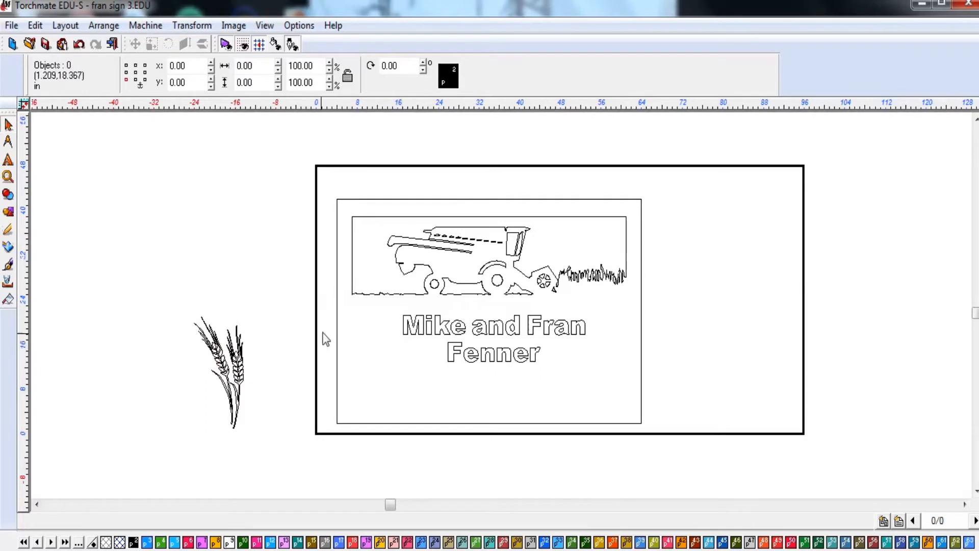
- Shift the name lettering vertically beneath the combine by eye, to about y 12.6 in
left_click(452, 329)
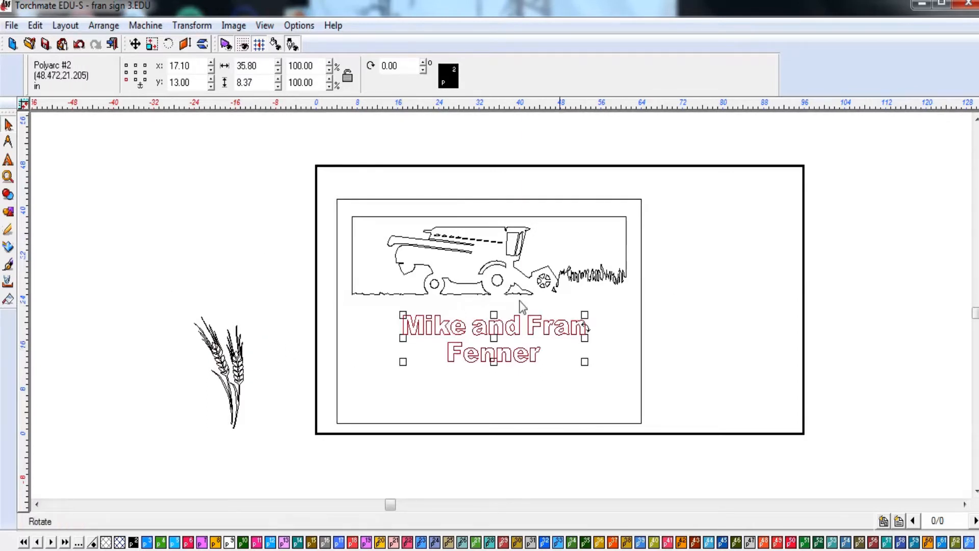
scroll(508, 296, "up", 2)
scroll(519, 258, "down", 2)
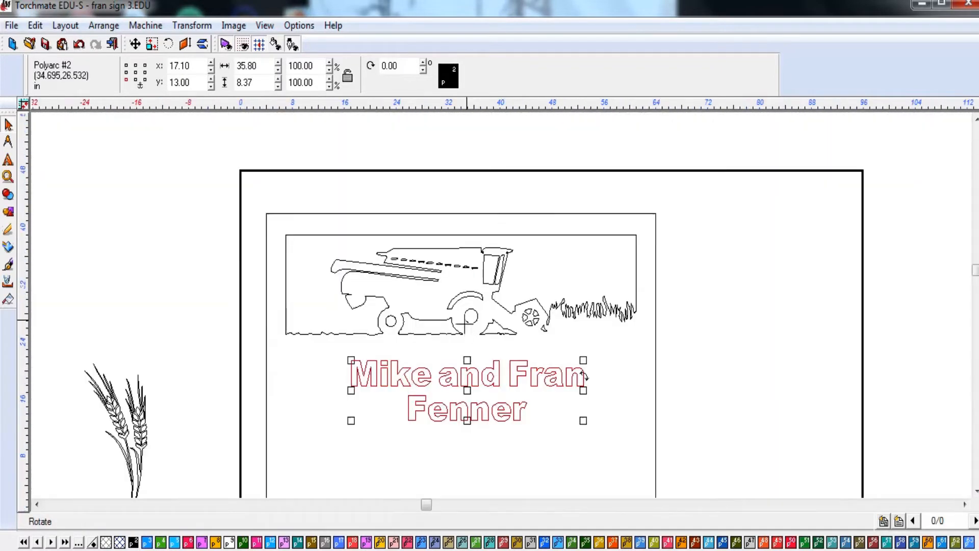
left_click(456, 334)
scroll(467, 344, "down", 1)
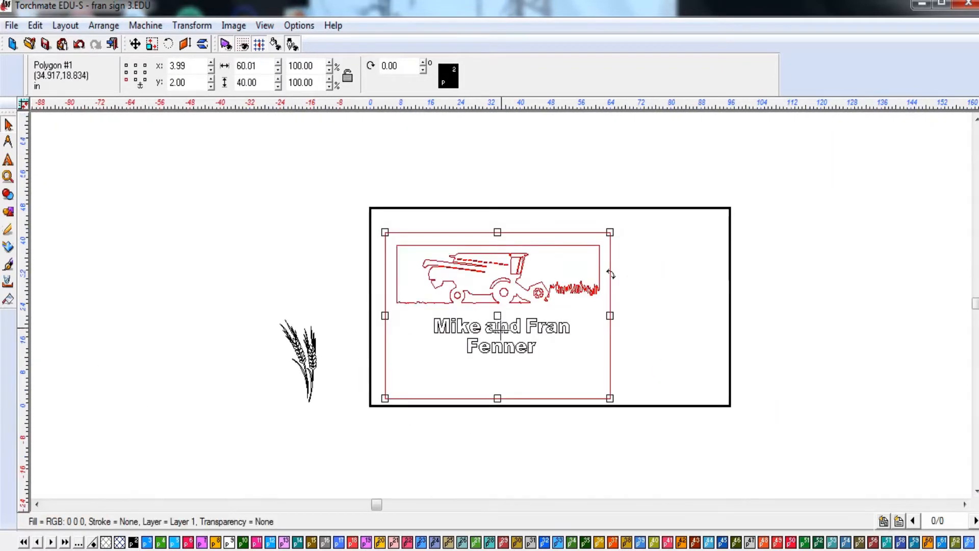
scroll(501, 327, "up", 1)
left_click(500, 307)
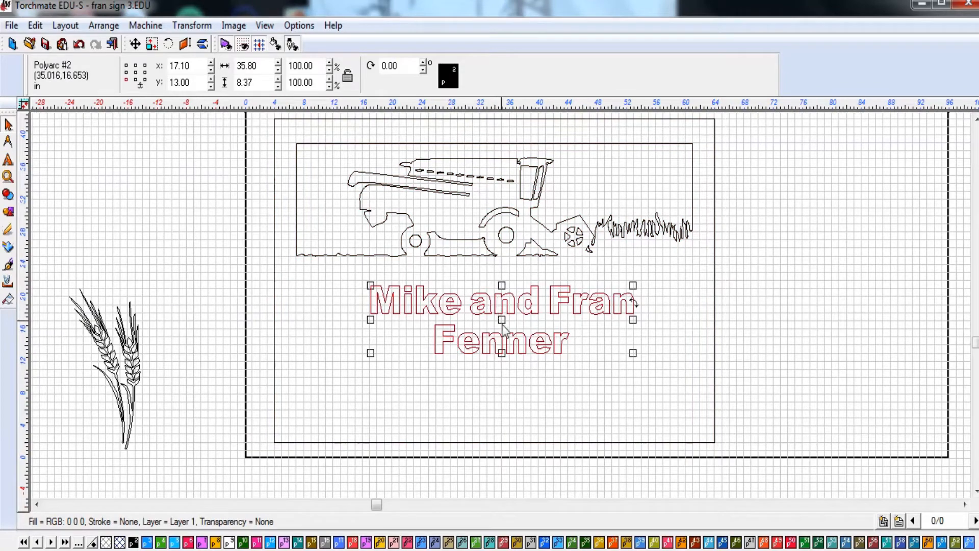
left_click_drag(502, 319, 502, 327)
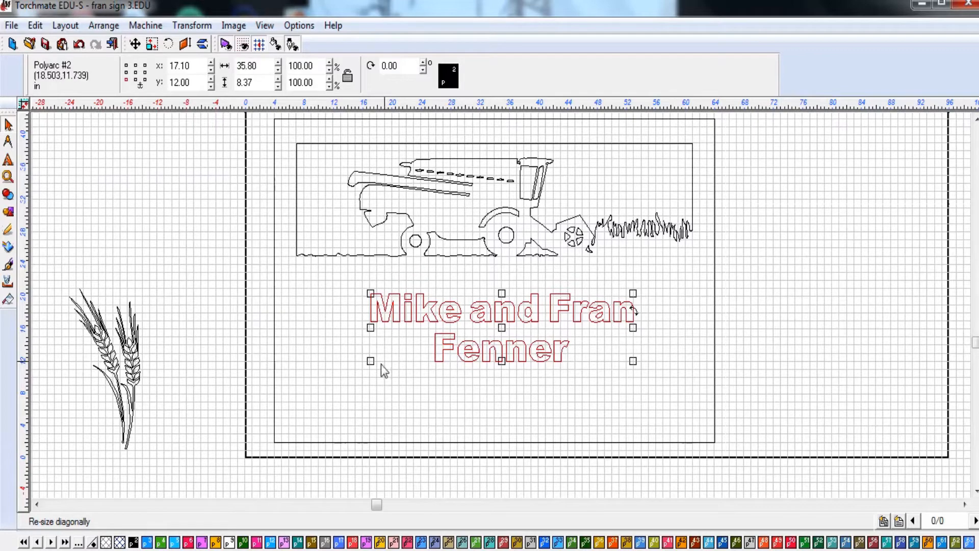
left_click(500, 330)
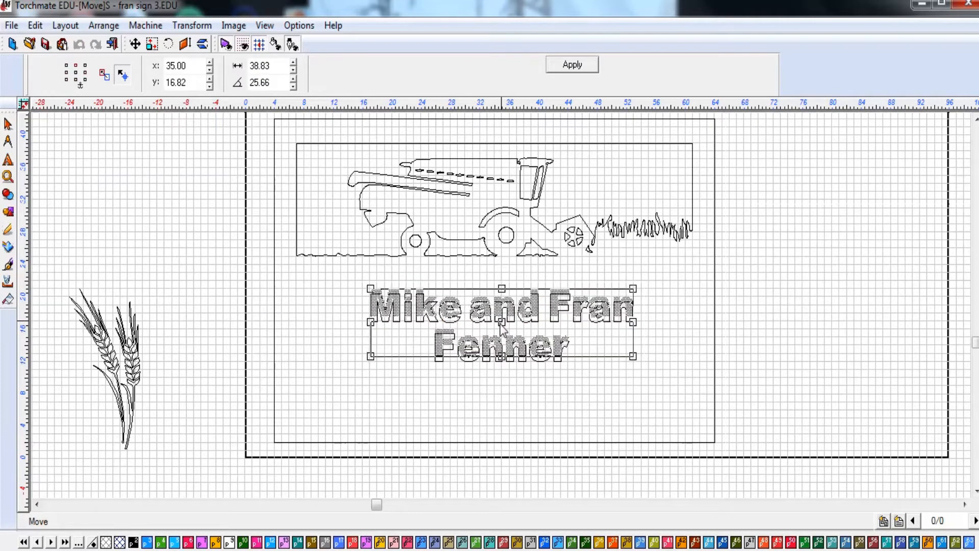
left_click(501, 324)
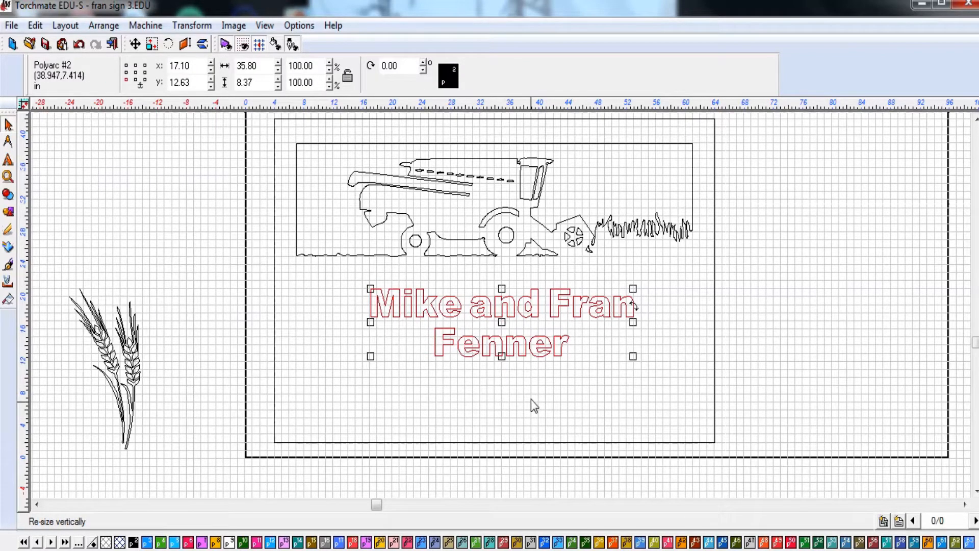
- Reposition the name lettering freehand beneath the combine, at about x 18.2, y 11.8 in
left_click(502, 327)
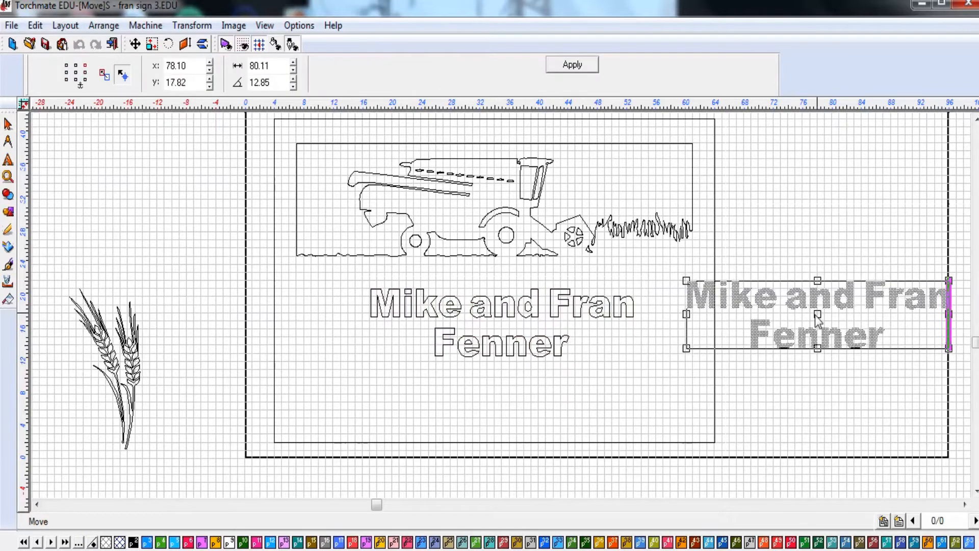
left_click(534, 339)
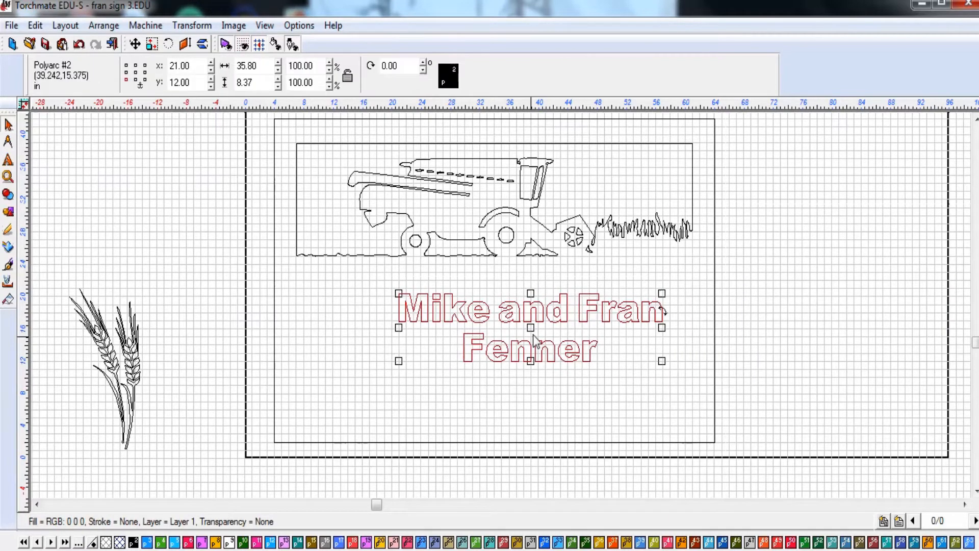
left_click(531, 328)
left_click(510, 330)
- Move the name lettering off the plate onto the empty material to its right
scroll(577, 340, "down", 2)
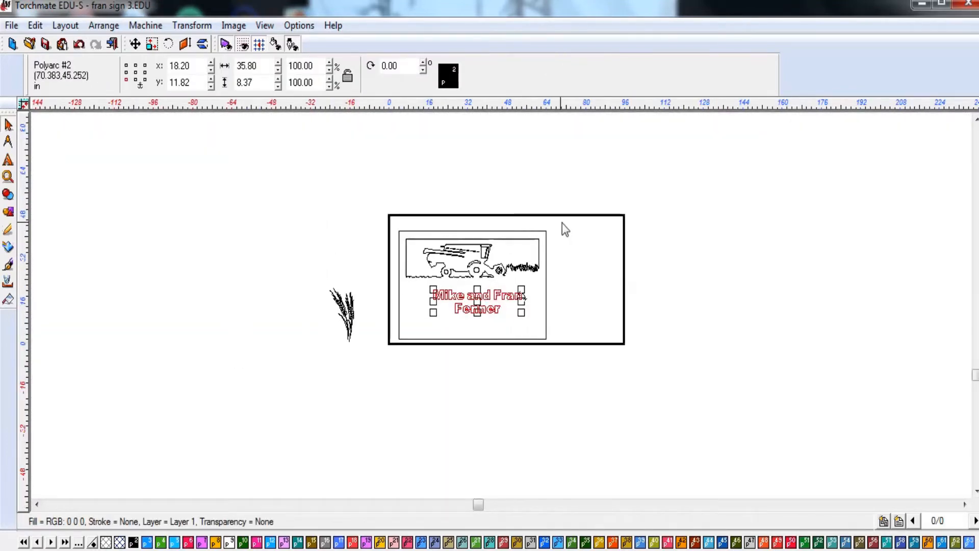
left_click(477, 304)
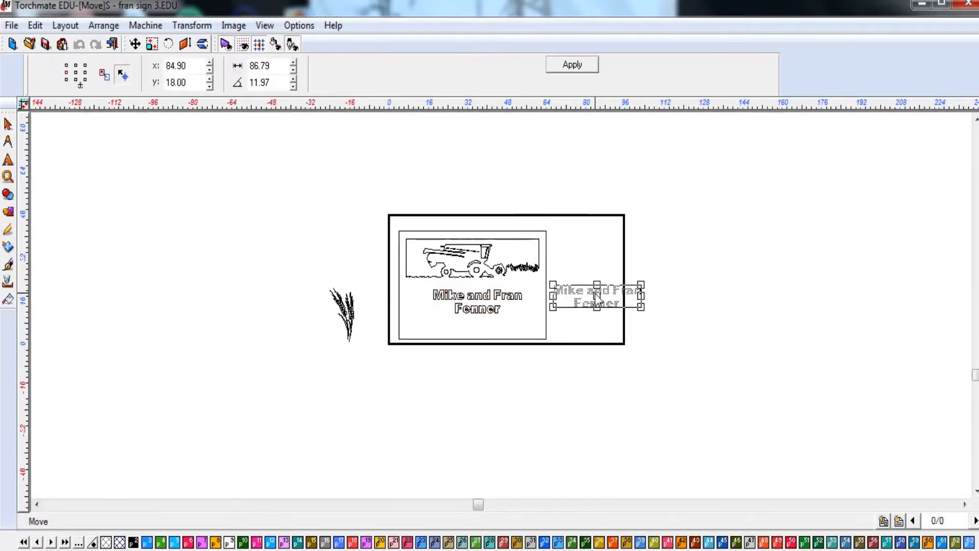
left_click(597, 298)
left_click(645, 278)
- Align the combine plate and the name lettering to each other and center them on the material, then deselect them
left_click_drag(688, 172, 372, 454)
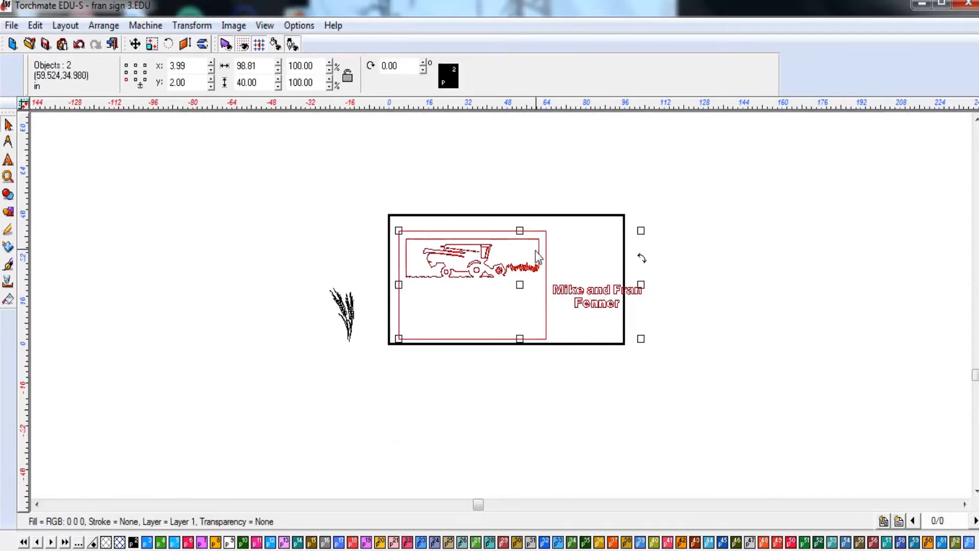
left_click(104, 26)
mouse_move(65, 25)
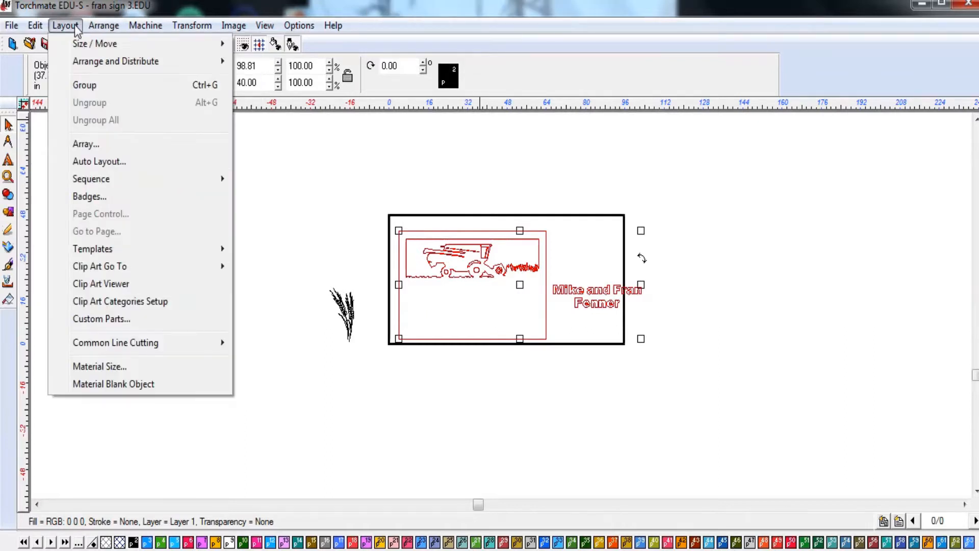
mouse_move(93, 69)
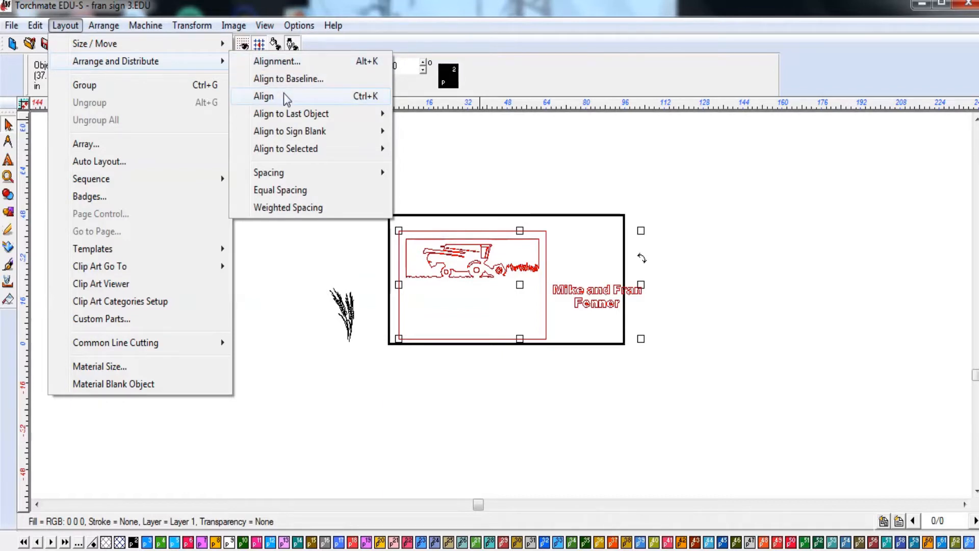
mouse_move(287, 120)
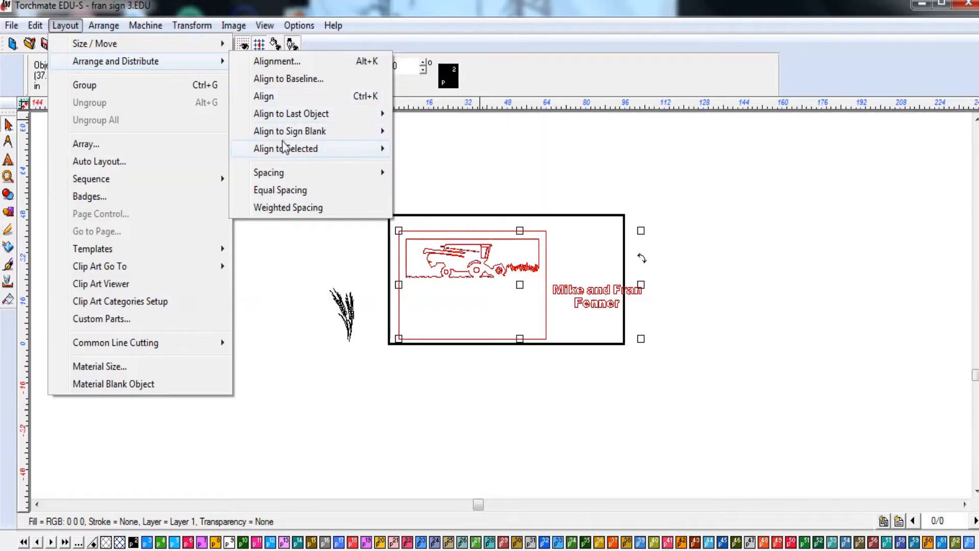
mouse_move(282, 137)
left_click(267, 98)
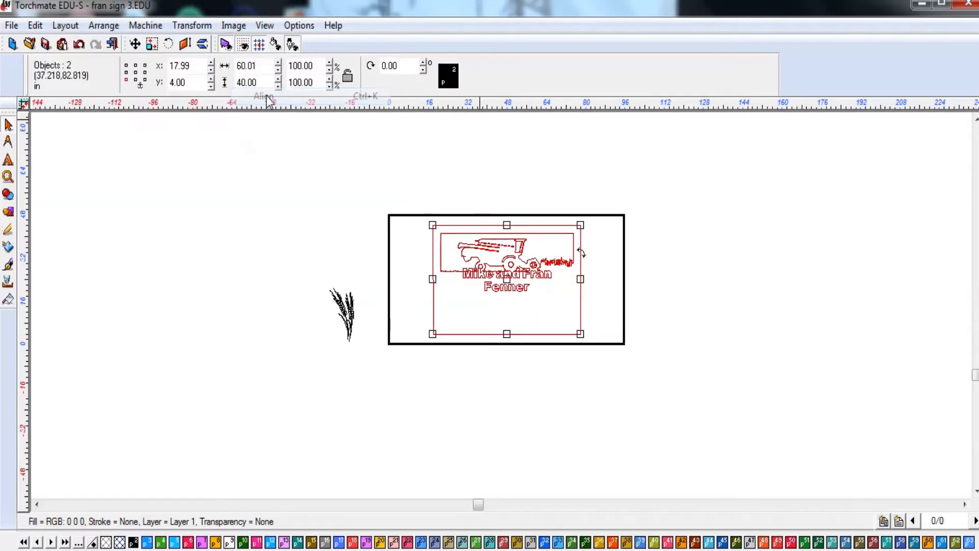
left_click(610, 309)
- Select the name lettering and nudge it straight down to y 17.91 in, just clear of the combine's ground line
scroll(602, 304, "up", 2)
scroll(501, 305, "down", 2)
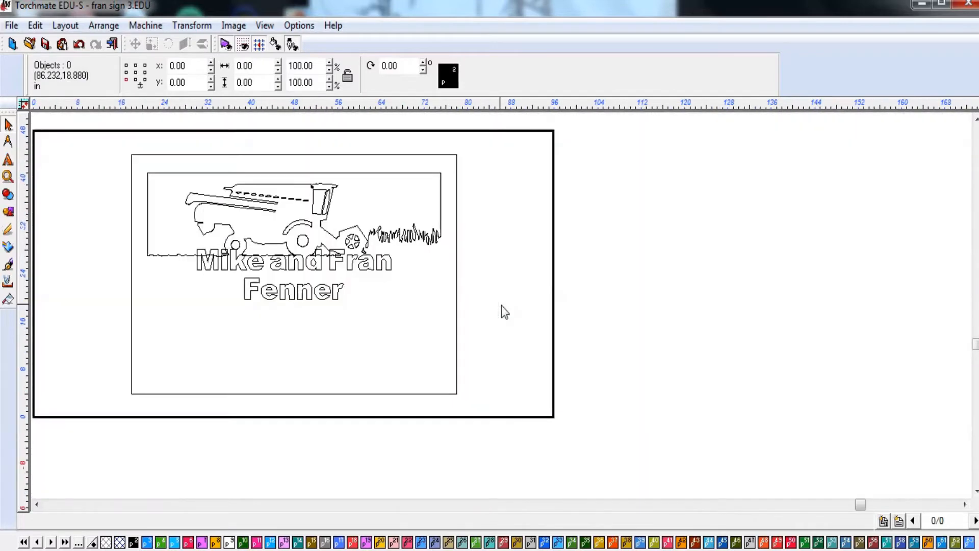
scroll(501, 305, "up", 2)
scroll(501, 305, "down", 1)
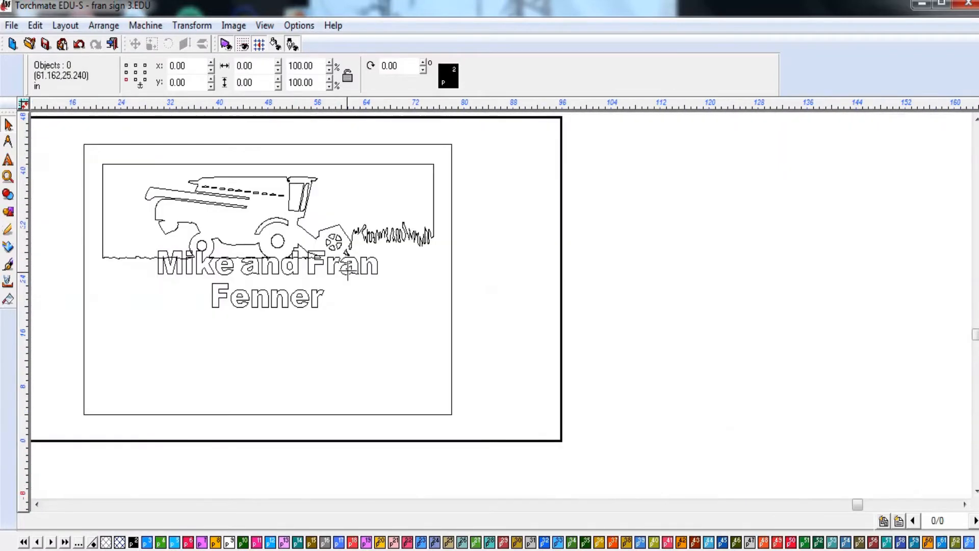
left_click(288, 273)
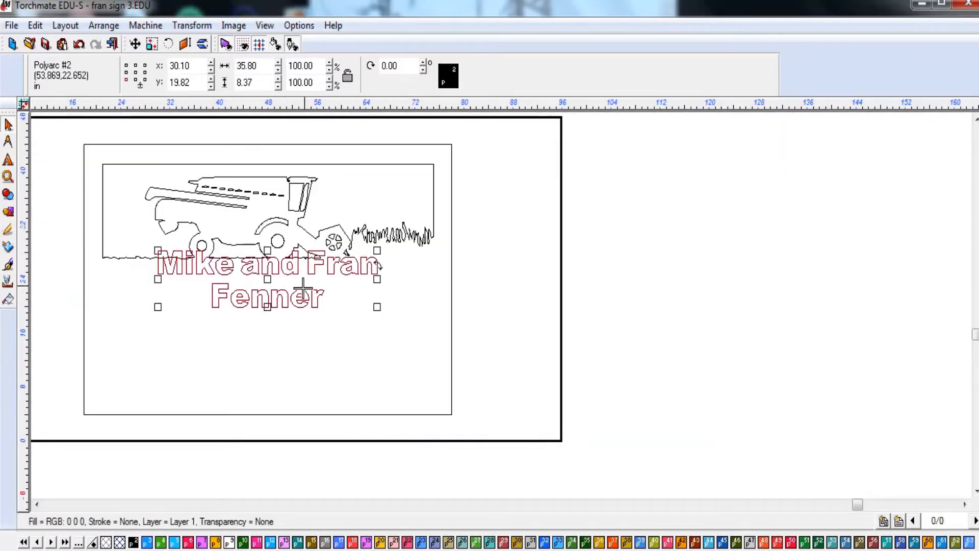
scroll(501, 305, "up", 2)
scroll(501, 305, "down", 1)
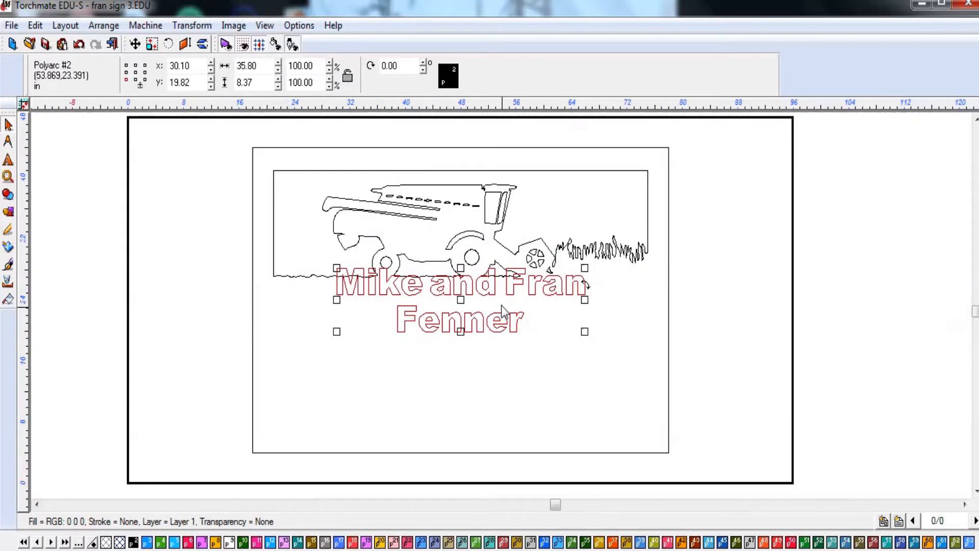
key("Down")
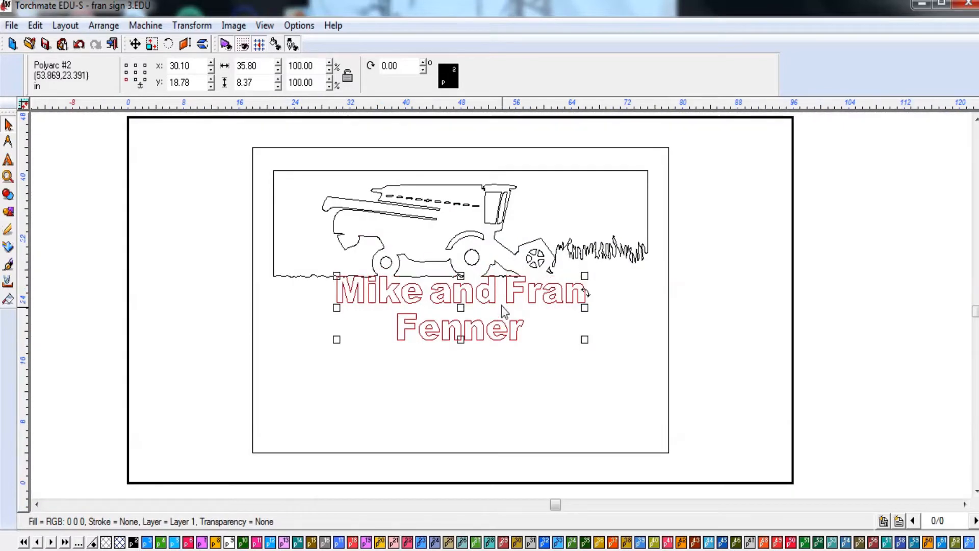
scroll(501, 306, "up", 2)
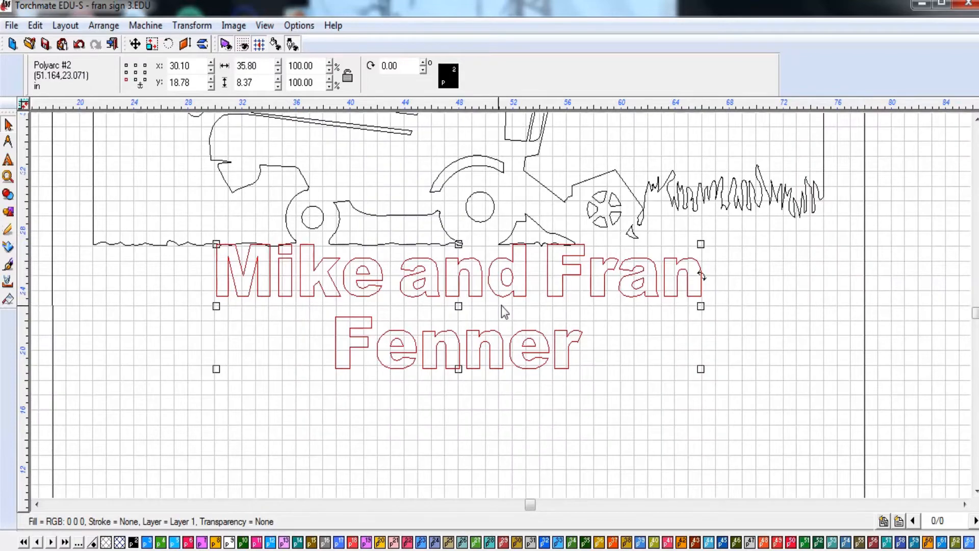
scroll(501, 306, "down", 1)
scroll(501, 306, "up", 2)
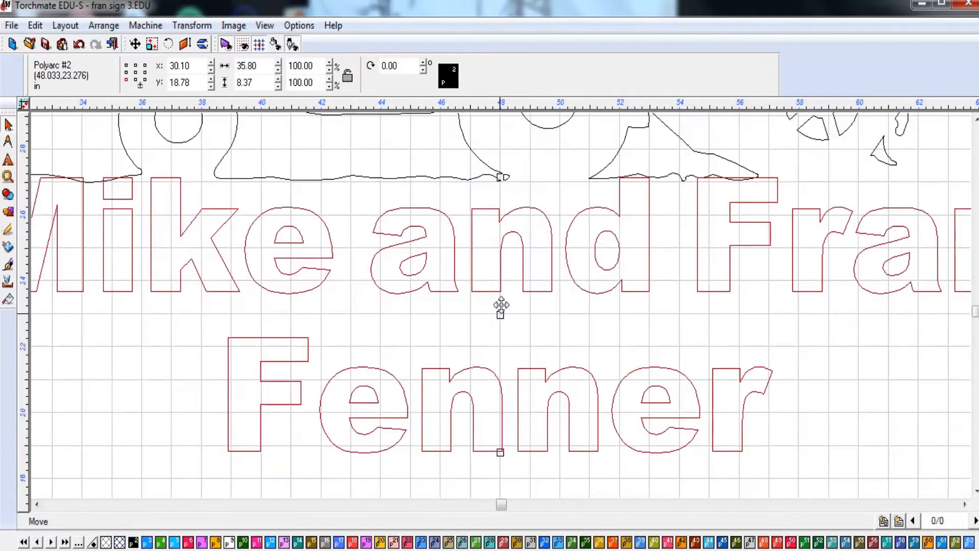
scroll(501, 306, "down", 2)
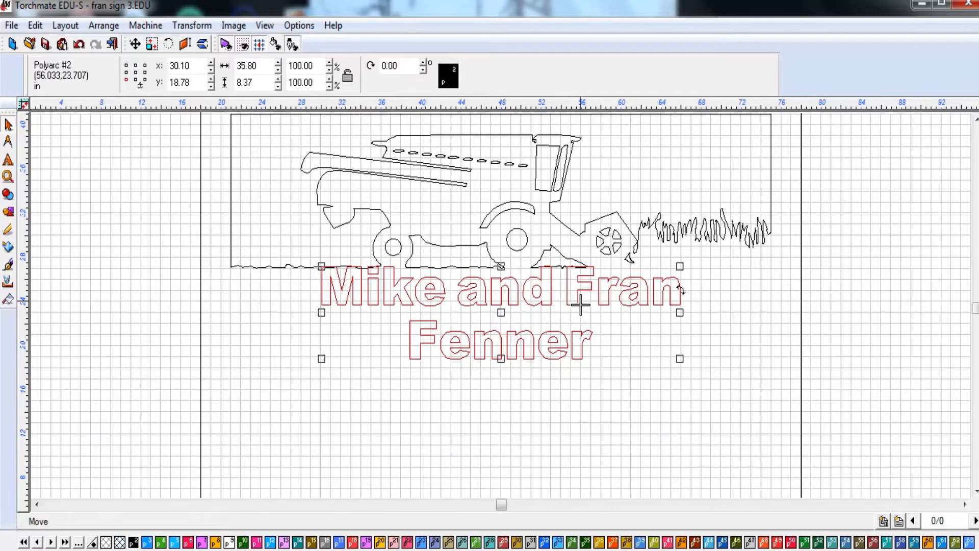
key("Down")
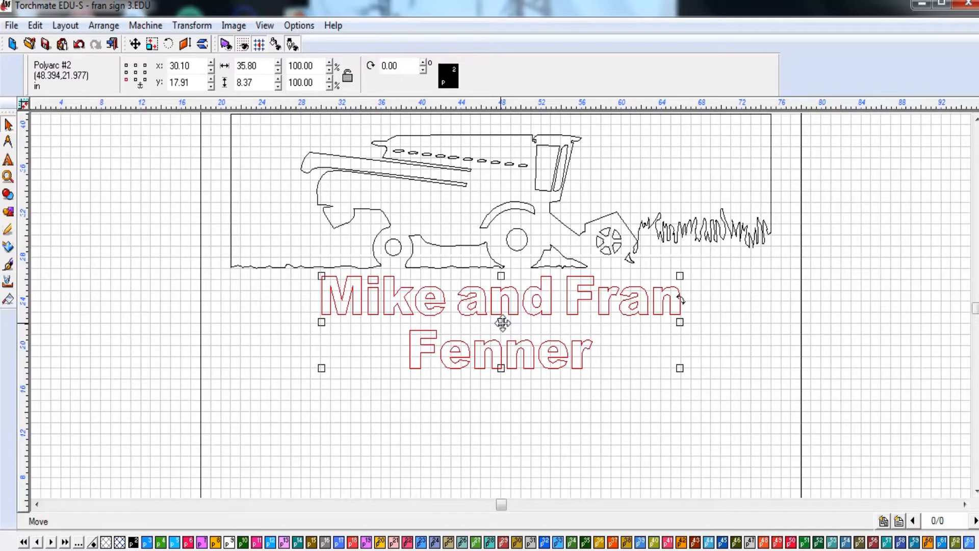
- Nudge the name lettering further down into the blank area below the combine, to y 13.72 in
scroll(502, 322, "down", 1)
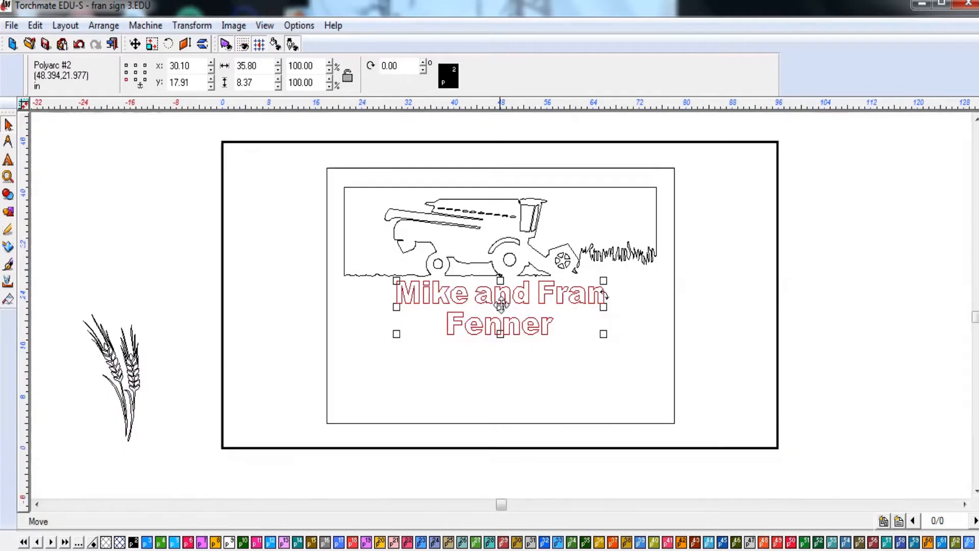
scroll(501, 305, "down", 1)
scroll(500, 305, "up", 1)
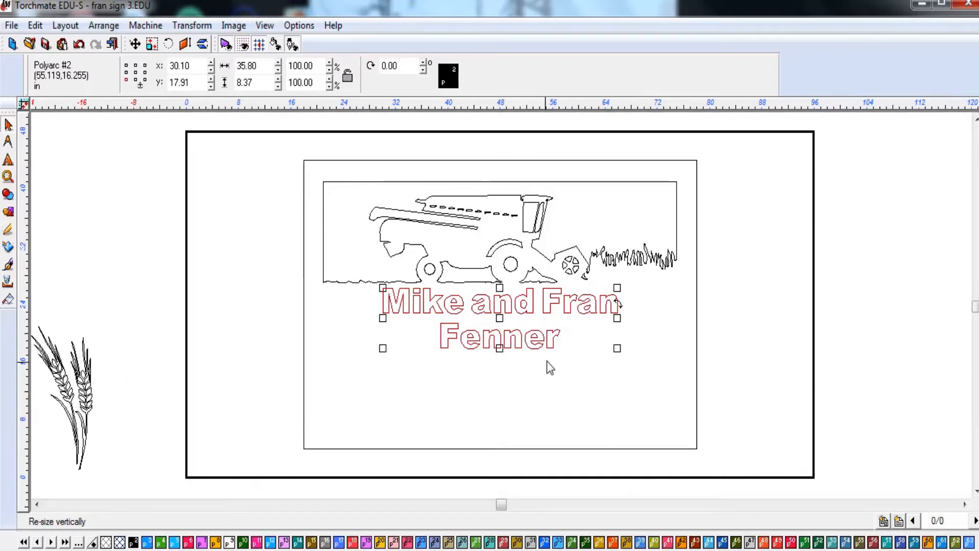
key("Down")
key("Down")
key("Down")
key("Down")
key("Down")
key("Down")
key("Down")
key("Down")
key("Down")
key("Down")
key("Down")
key("Down")
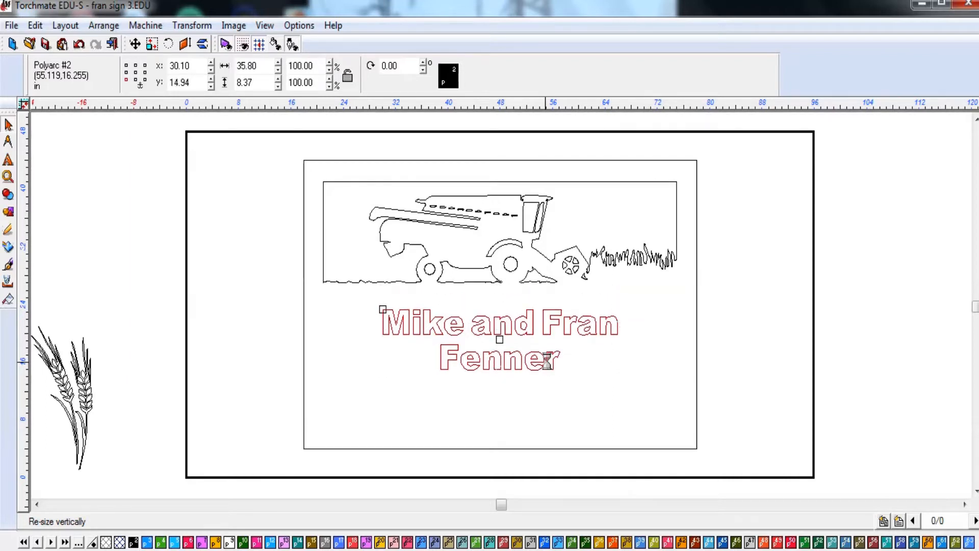
key("Down")
key("Down")
key("Down")
key("Down")
key("Down")
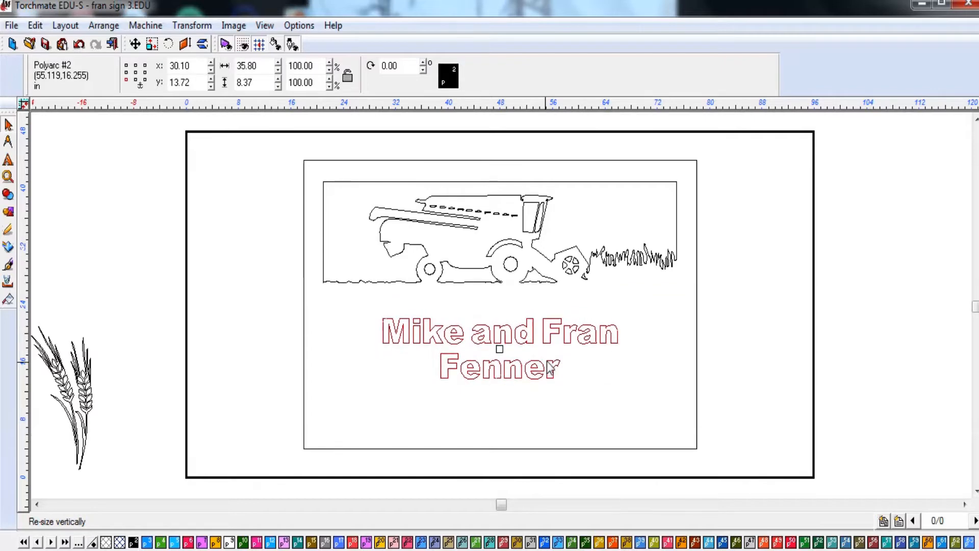
key("Down")
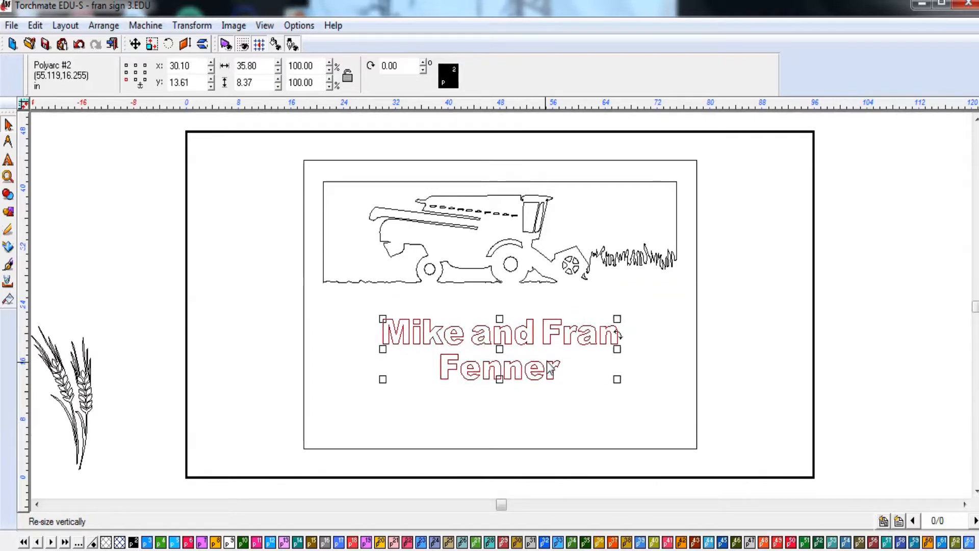
key("Up")
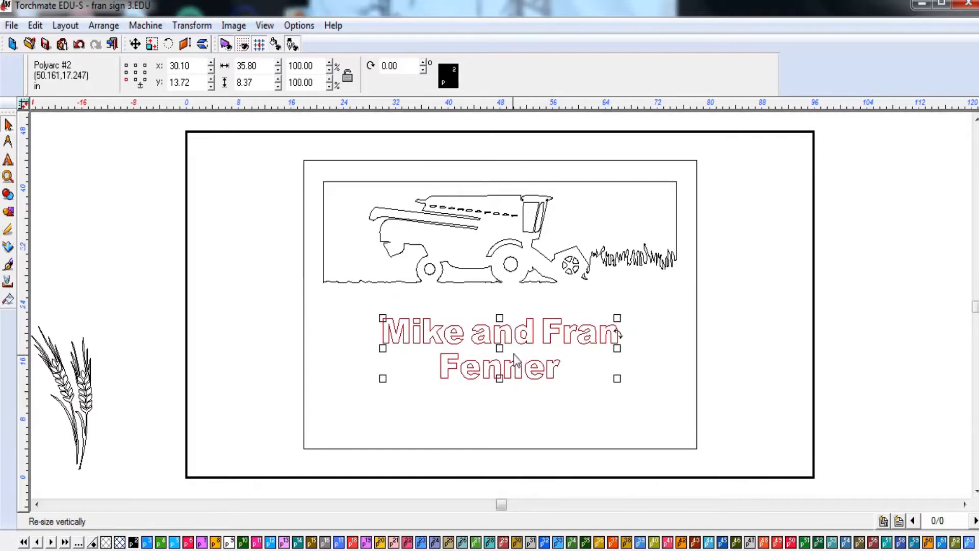
- Nudge the name lettering back up toward the combine in fine increments, to y 15.83 in
scroll(502, 342, "up", 5)
scroll(503, 316, "up", 2)
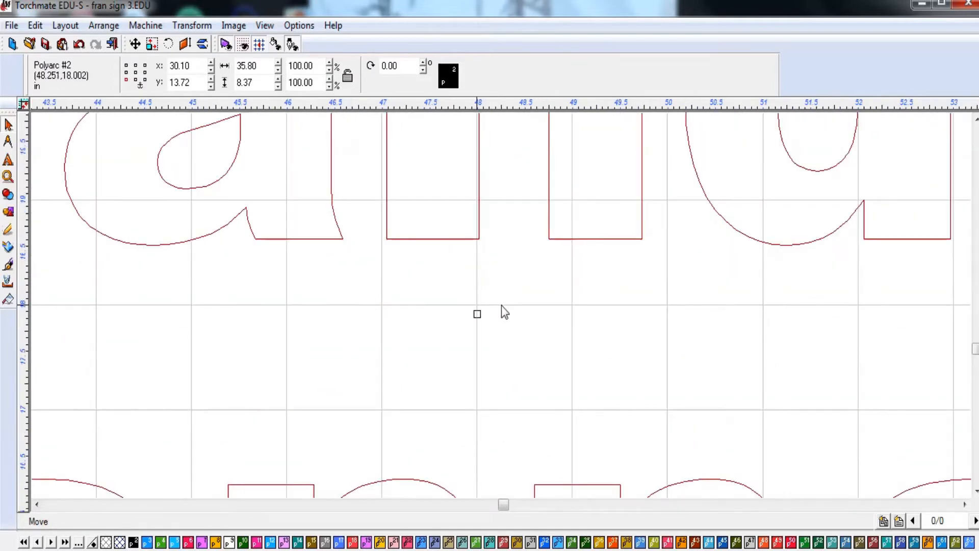
scroll(501, 306, "down", 4)
scroll(500, 295, "up", 2)
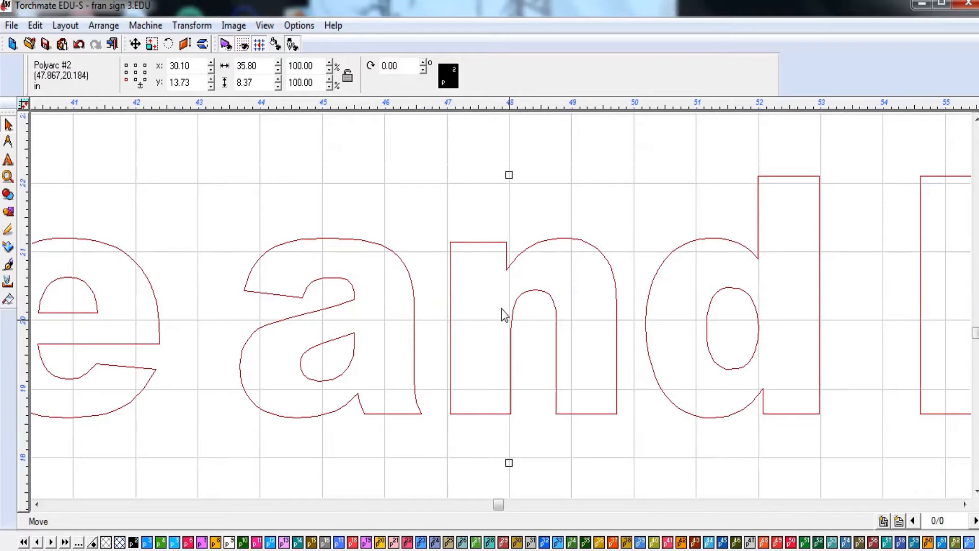
key("Up")
key("Up")
key("Up")
key("Up")
key("Up")
key("Up")
key("Up")
key("Up")
key("Up")
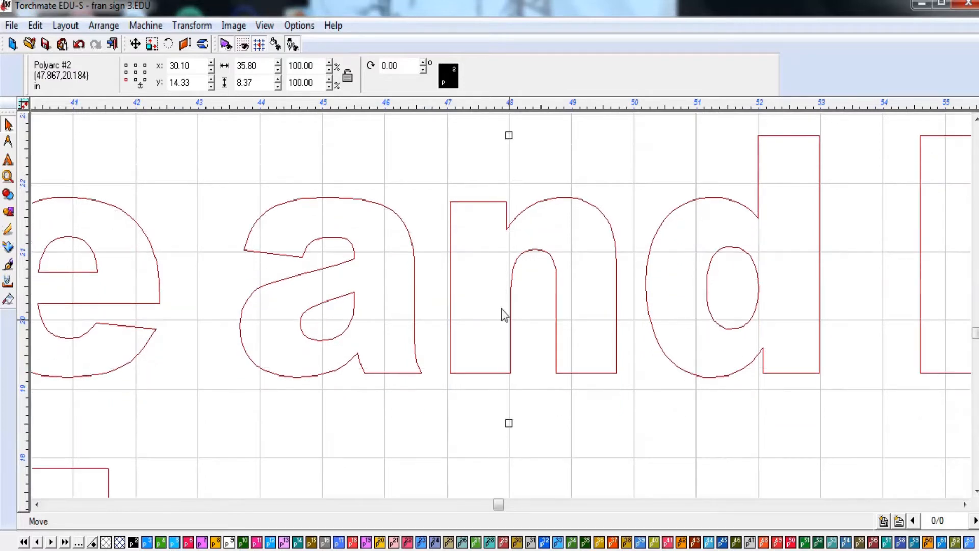
key("Down")
key("Down")
key("Down")
key("Down")
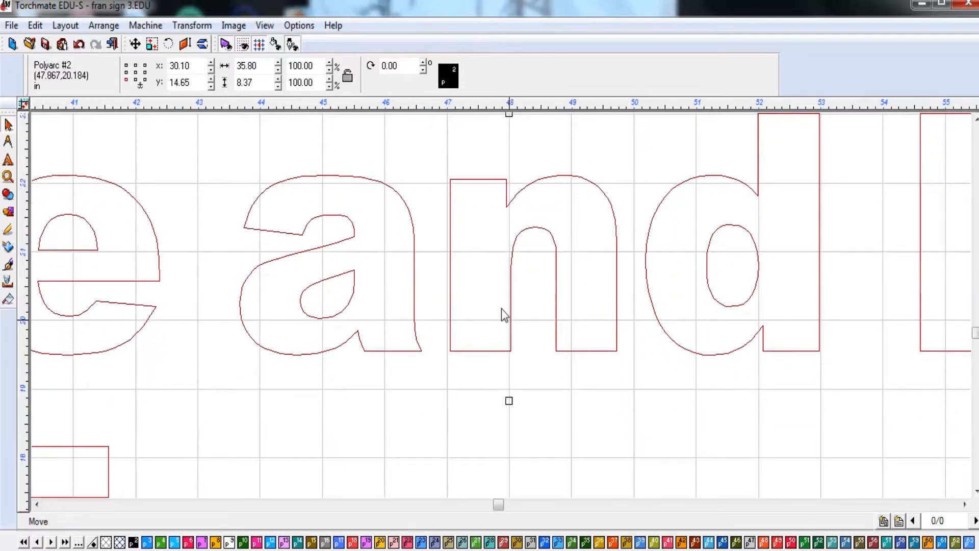
key("Up")
key("Up")
key("Up")
key("Up")
key("Up")
key("Up")
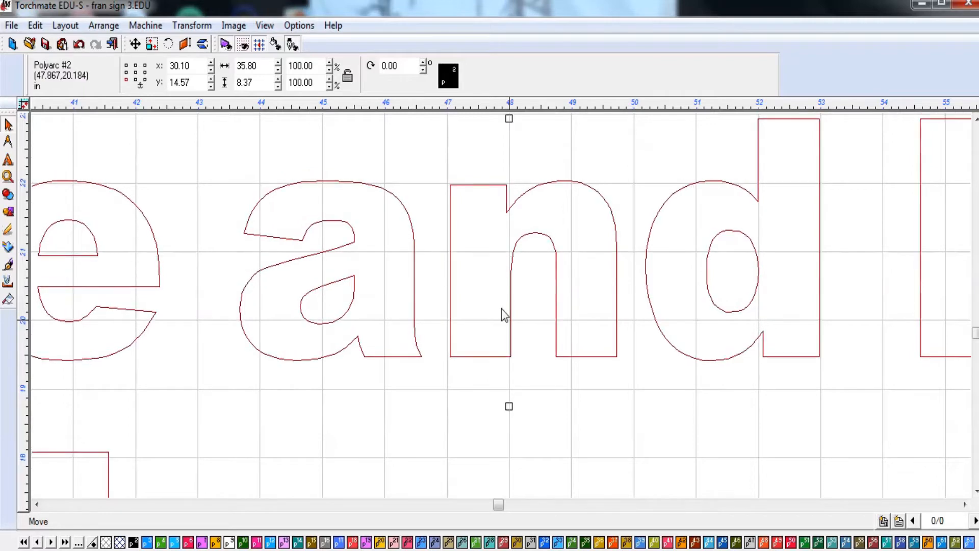
key("Up")
key("Up")
key("Up")
key("Up")
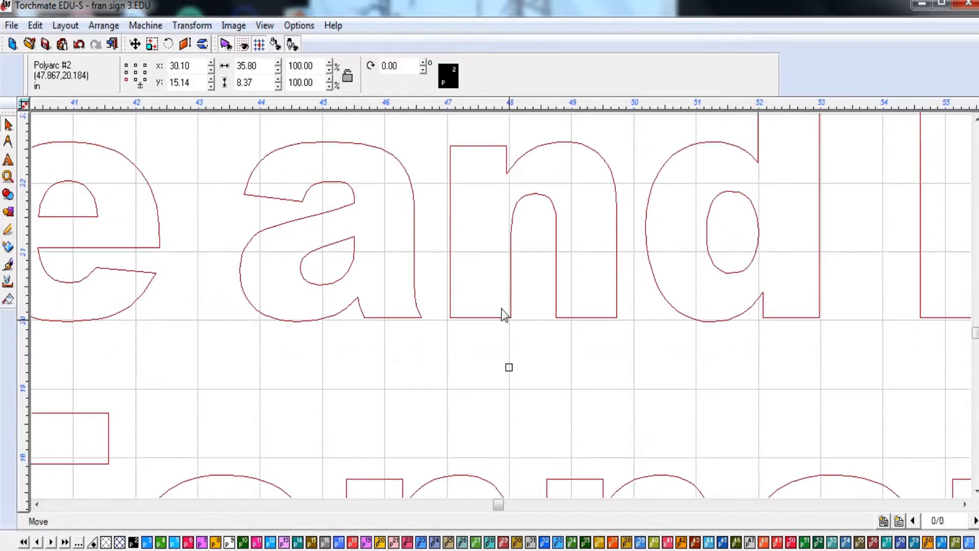
key("Up")
key("Up")
key("Up")
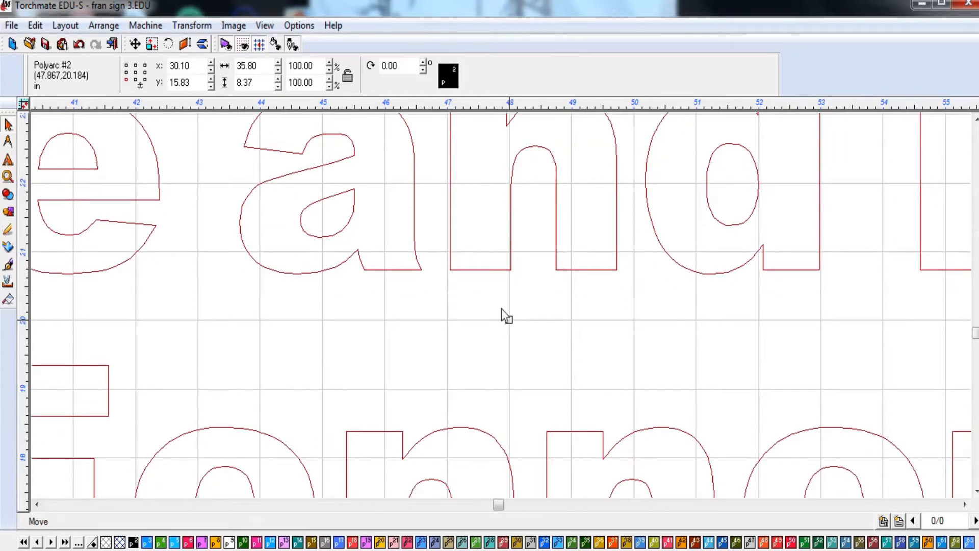
- Lower the name lettering to y 11.63 in, between the combine and the plate's lower edge, and inspect its placement
scroll(502, 315, "down", 3)
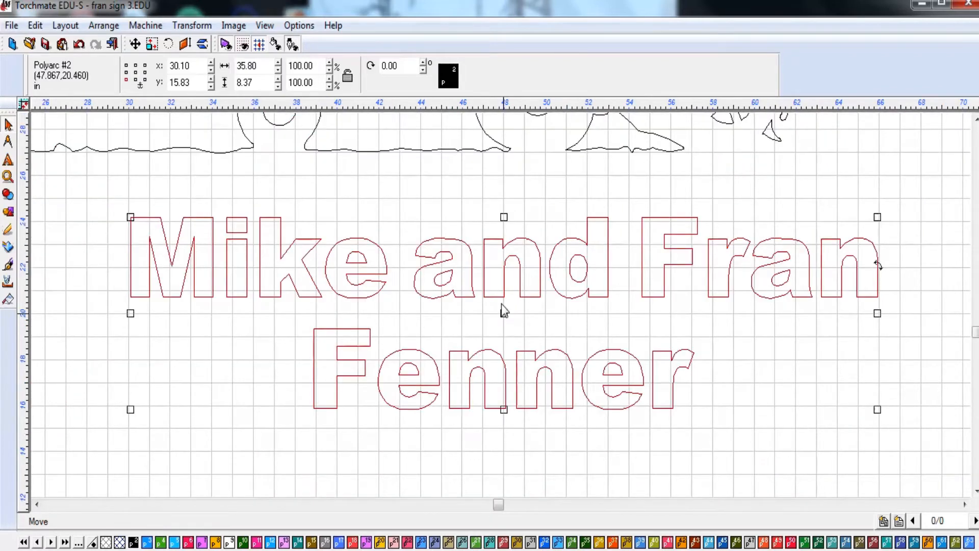
scroll(501, 306, "down", 4)
scroll(502, 306, "up", 3)
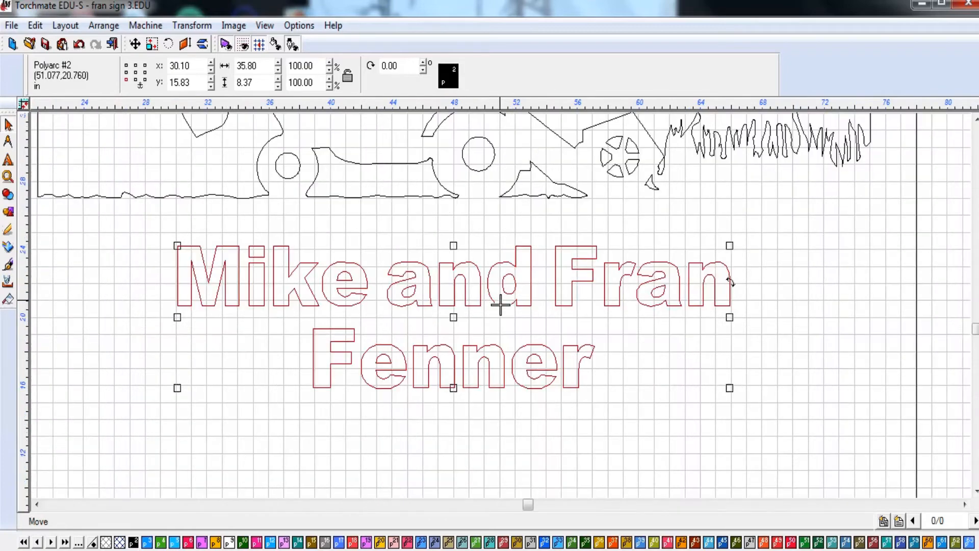
scroll(500, 305, "down", 1)
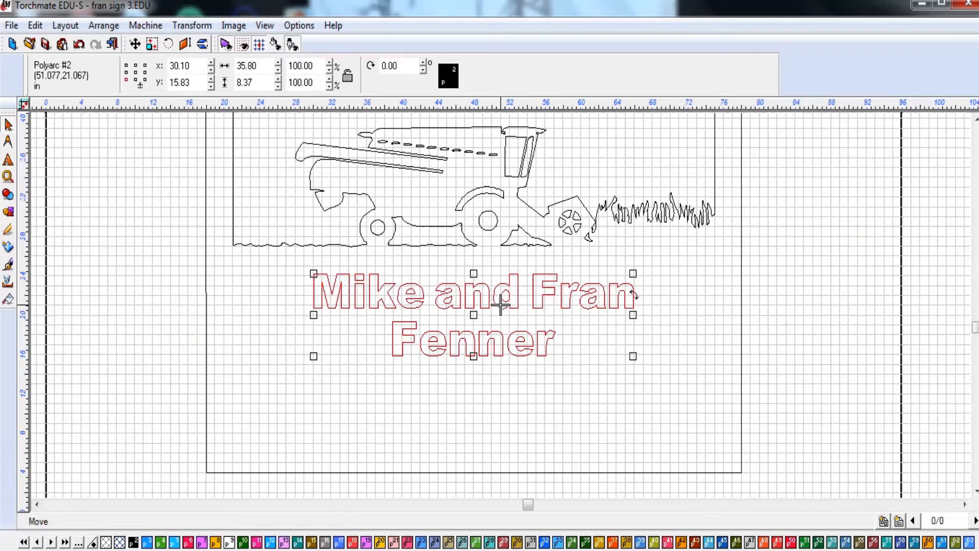
key("Down")
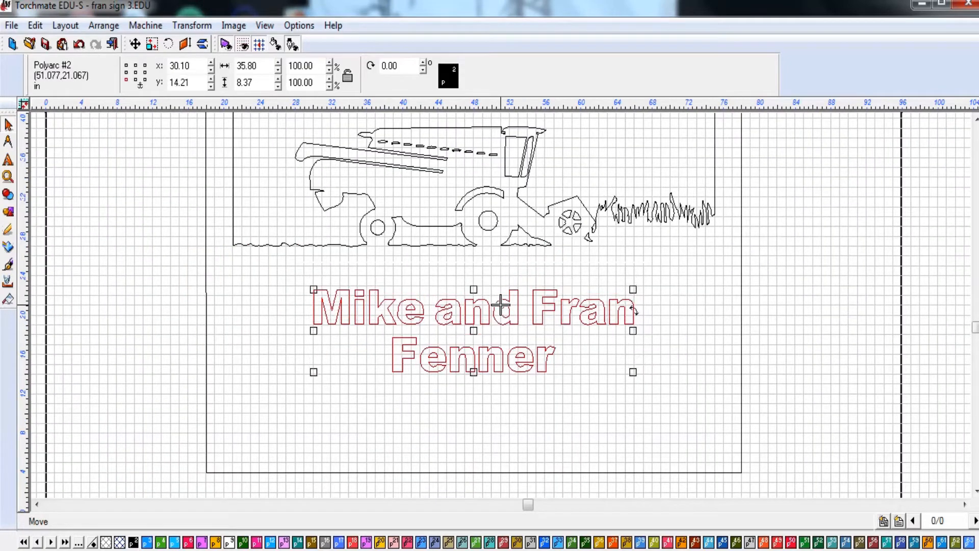
key("Down")
key("Down")
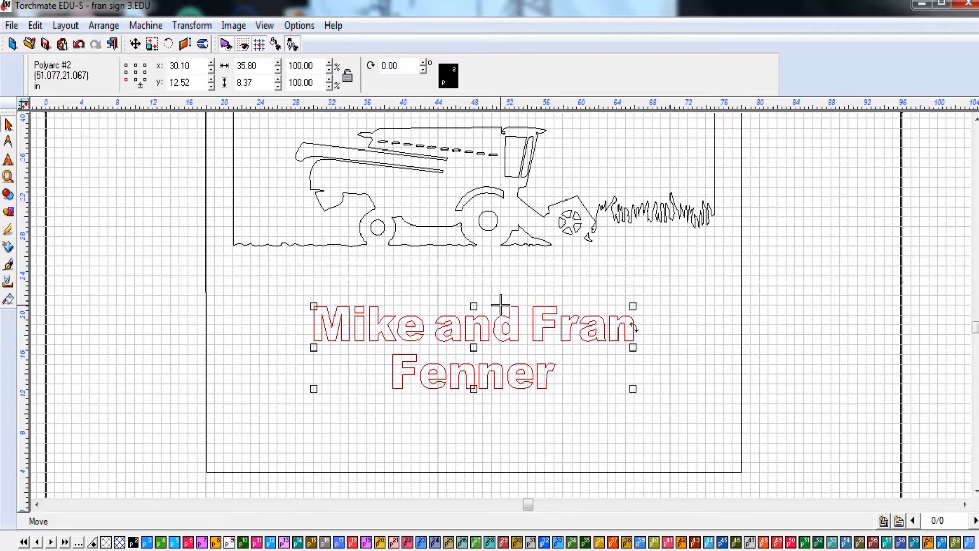
key("Down")
scroll(501, 305, "up", 3)
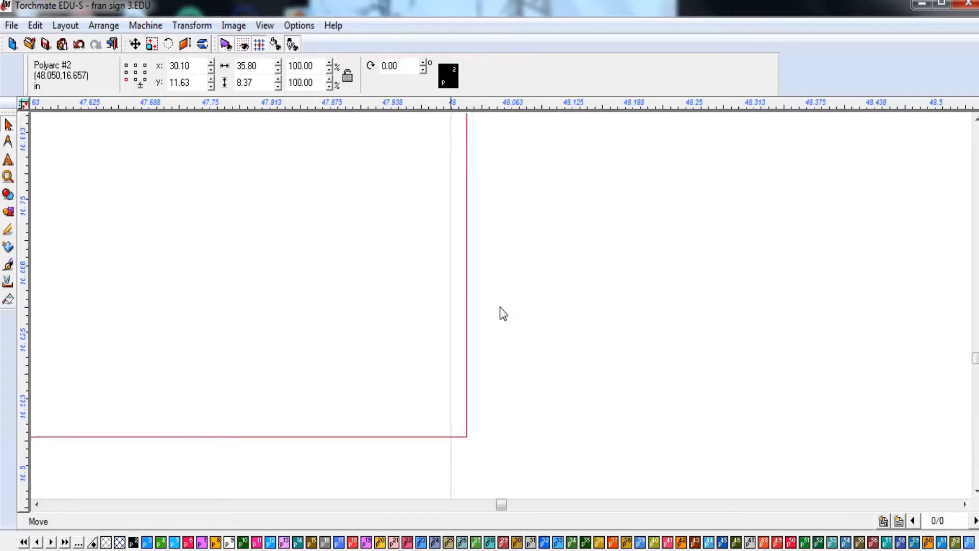
scroll(500, 308, "down", 1)
scroll(501, 306, "down", 2)
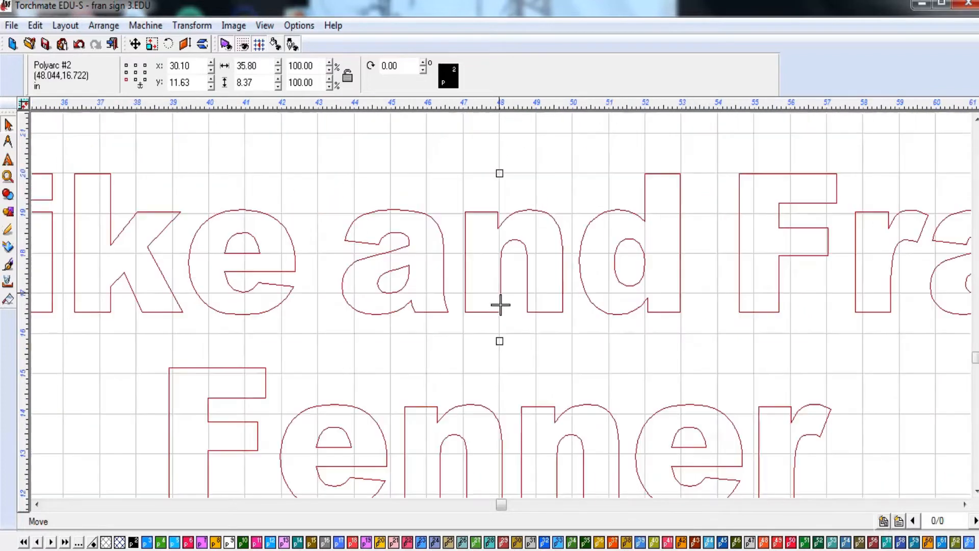
scroll(500, 305, "down", 2)
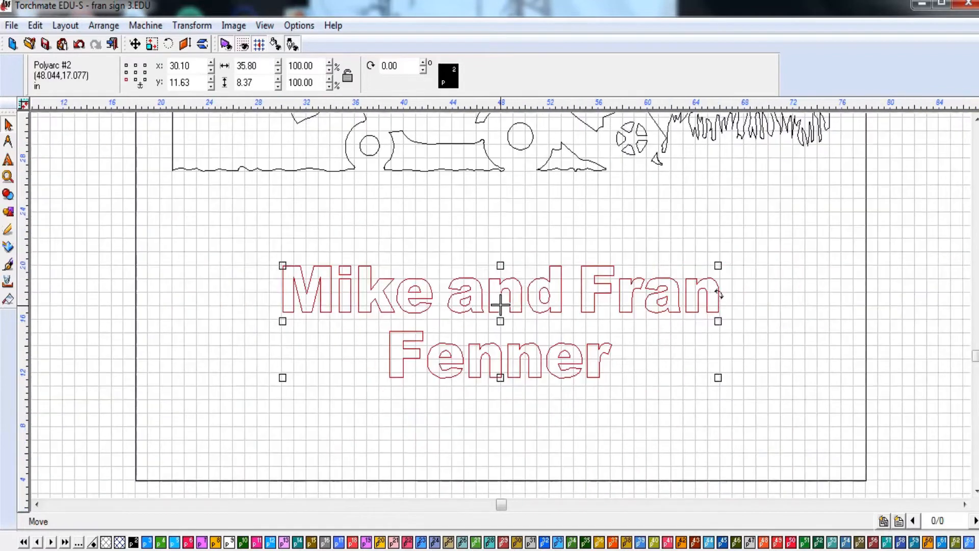
- Check the lettering's placement on the plate and nudge it up slightly to y 11.72 in
scroll(500, 305, "down", 1)
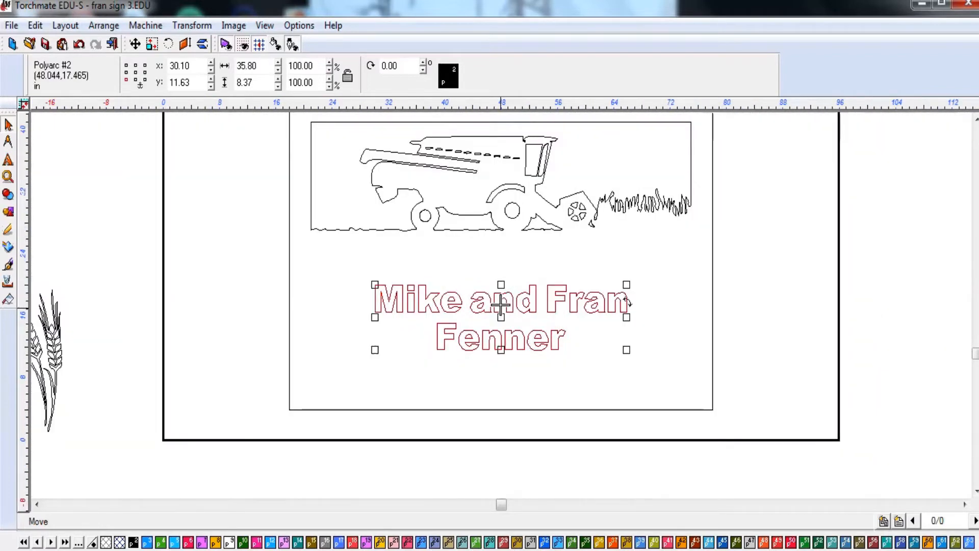
scroll(500, 305, "down", 1)
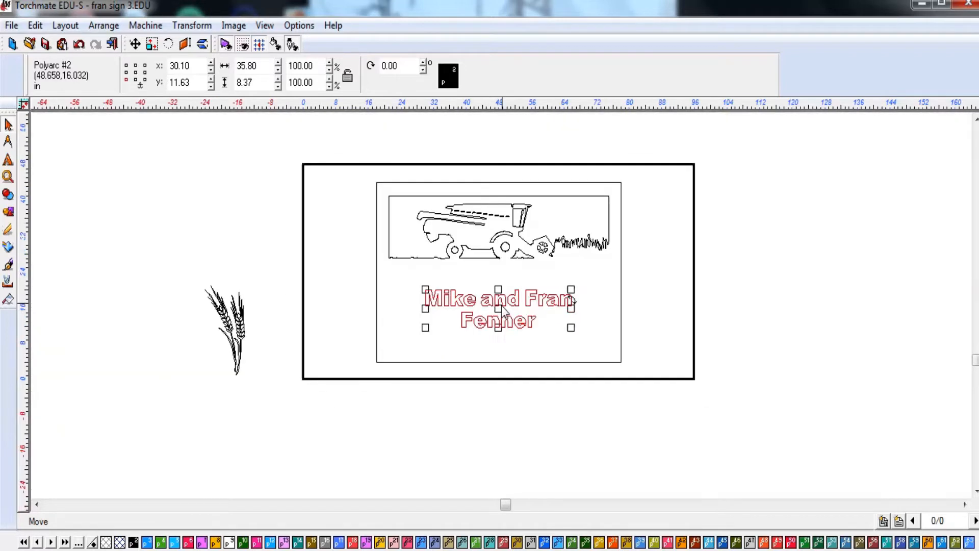
scroll(501, 305, "up", 2)
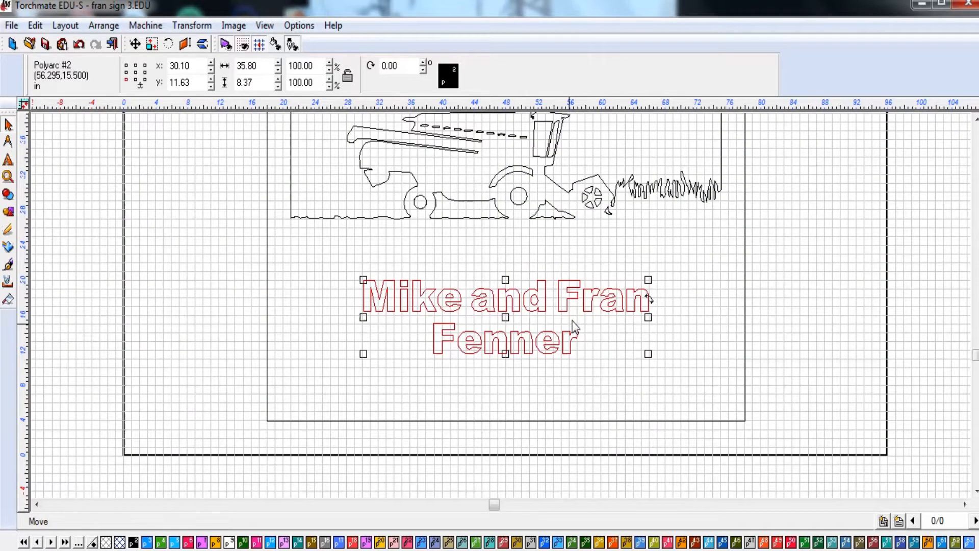
key("Up")
key("Up")
key("Up")
key("Down")
key("Down")
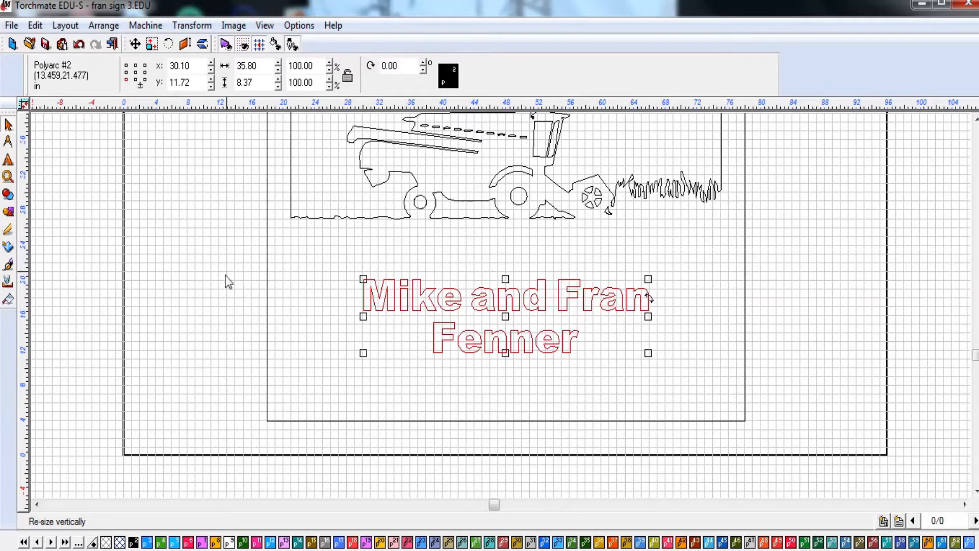
- Measure the gap between the combine's ground line and the plate's lower edge with a temporary 2 in wide rectangle, deleting it before reselecting the lettering
left_click(9, 212)
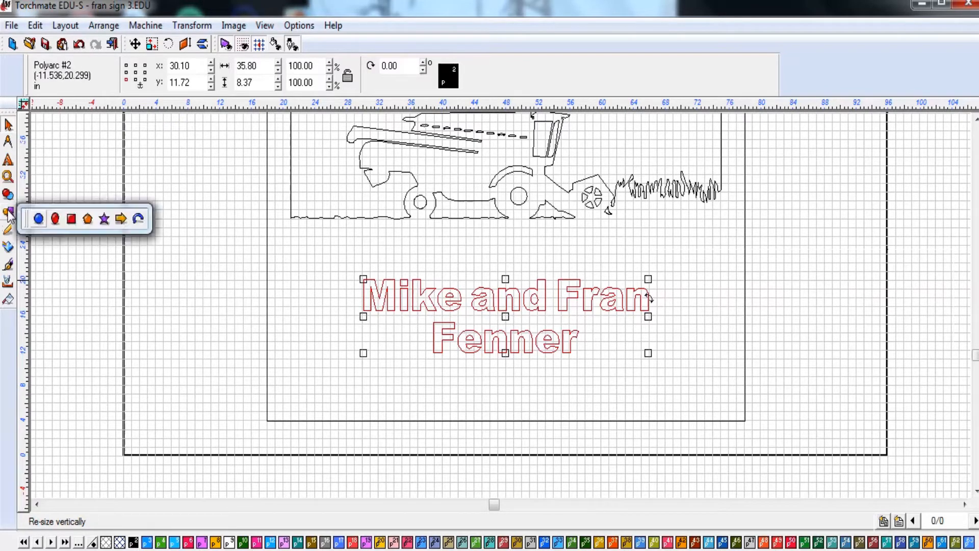
left_click(72, 218)
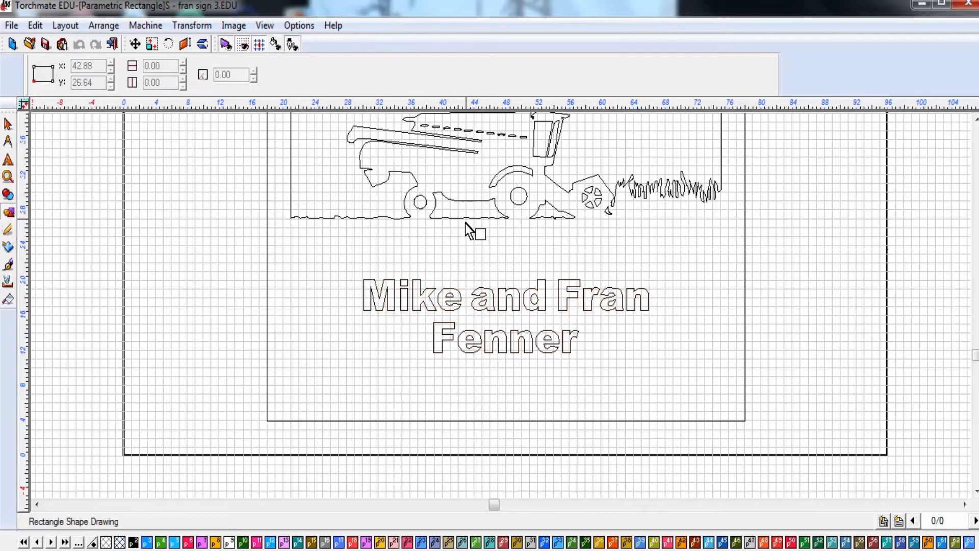
left_click_drag(464, 219, 457, 420)
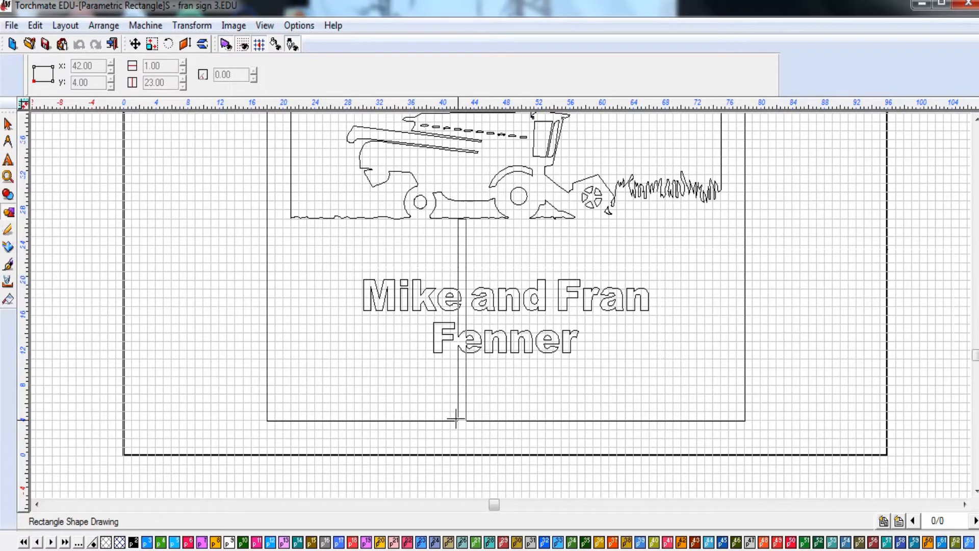
left_click_drag(455, 419, 452, 418)
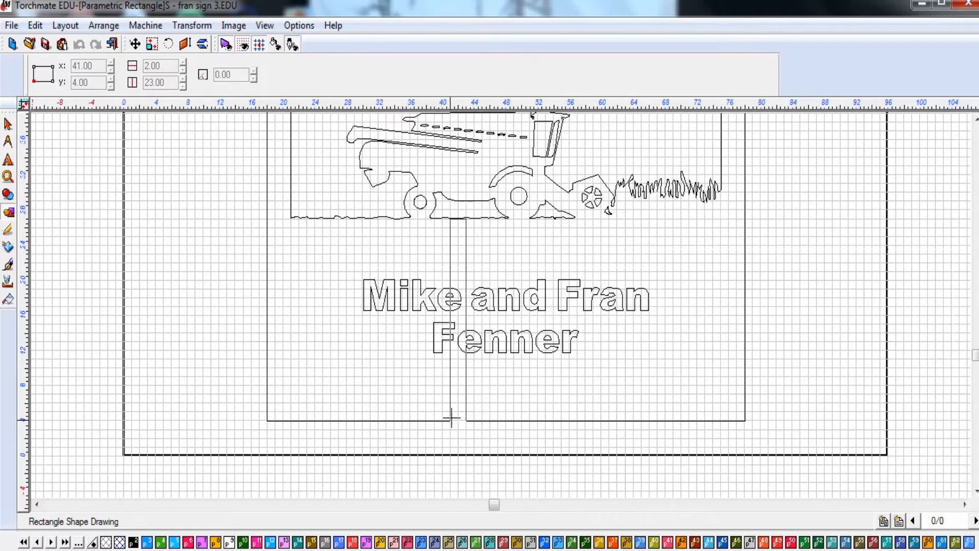
left_click_drag(446, 417, 448, 411)
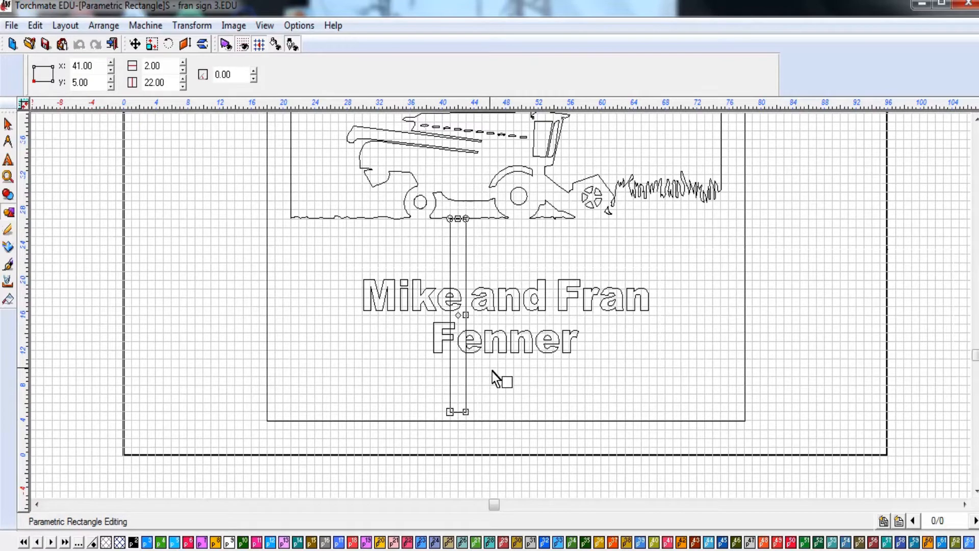
key("Delete")
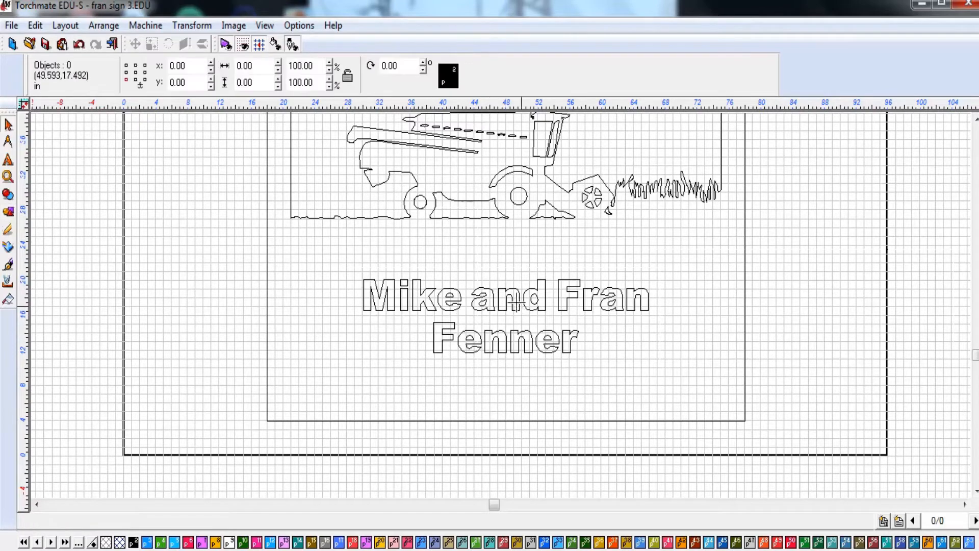
left_click(505, 309)
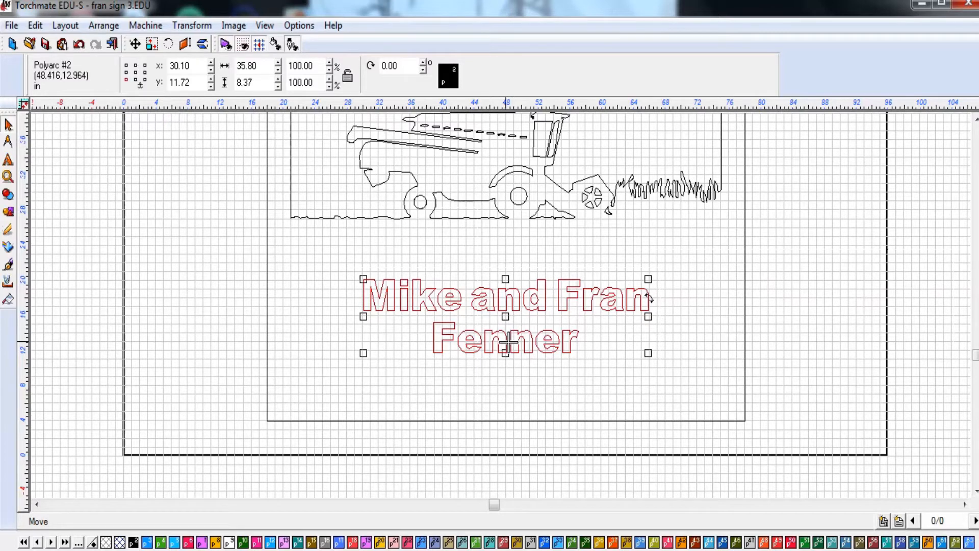
left_click(9, 213)
left_click(72, 219)
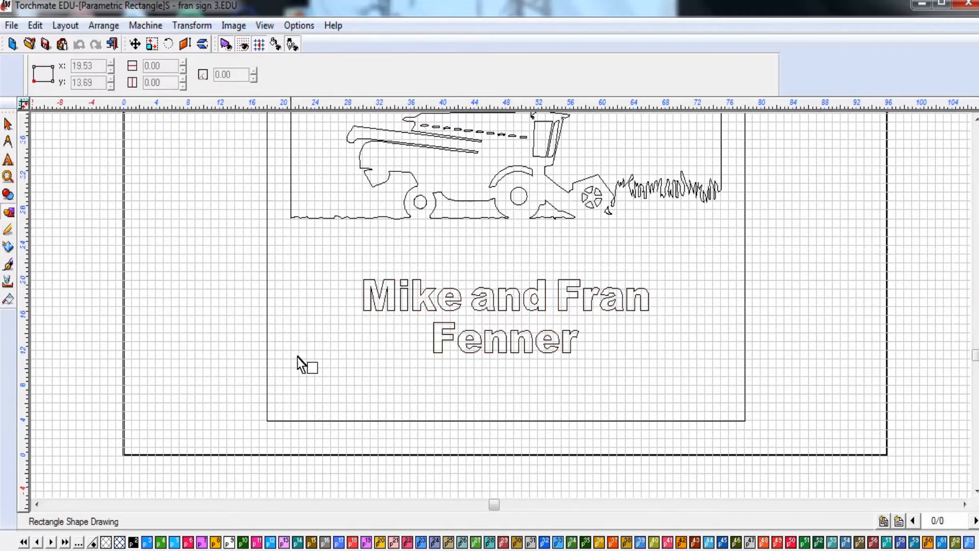
mouse_move(331, 360)
left_mouse_down()
mouse_move(348, 434)
mouse_move(482, 429)
left_mouse_up()
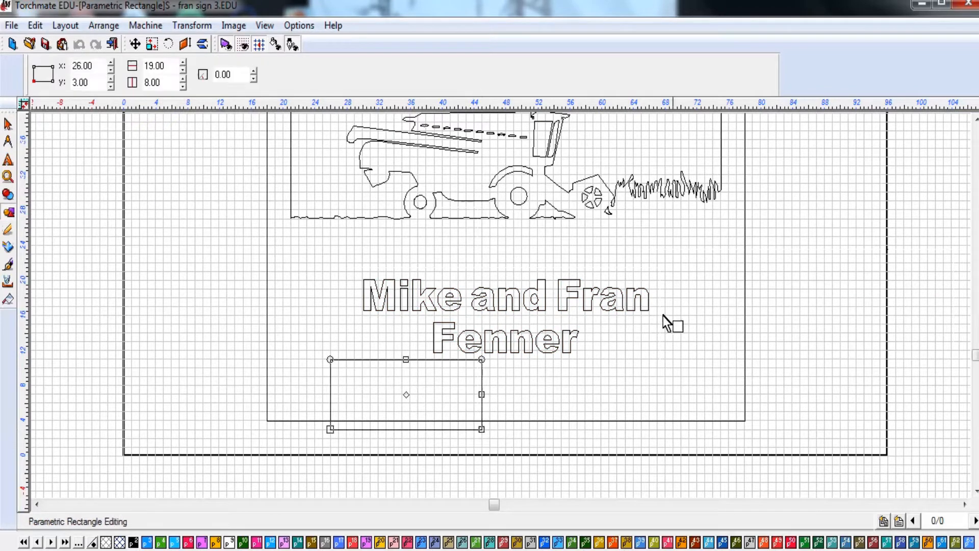
double_click(163, 82)
type("11.5")
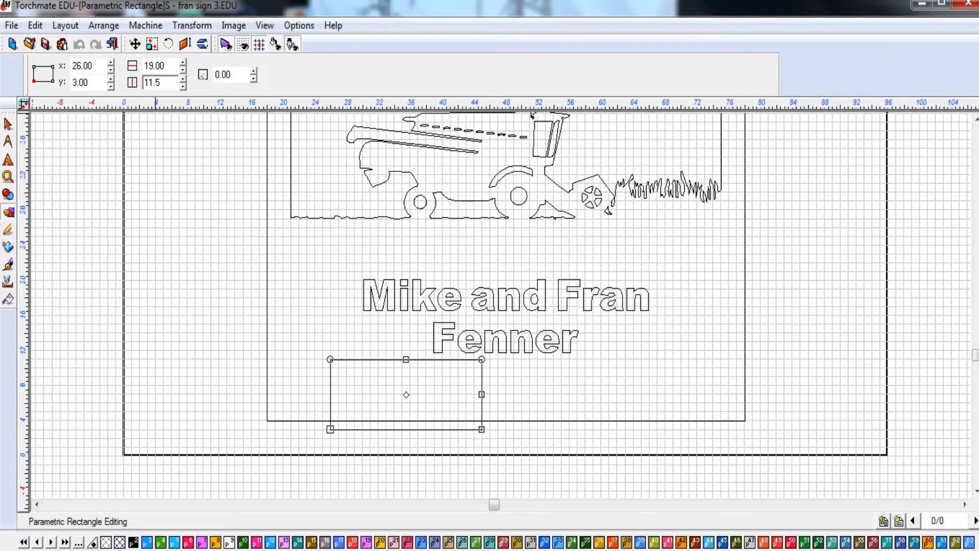
key("Return")
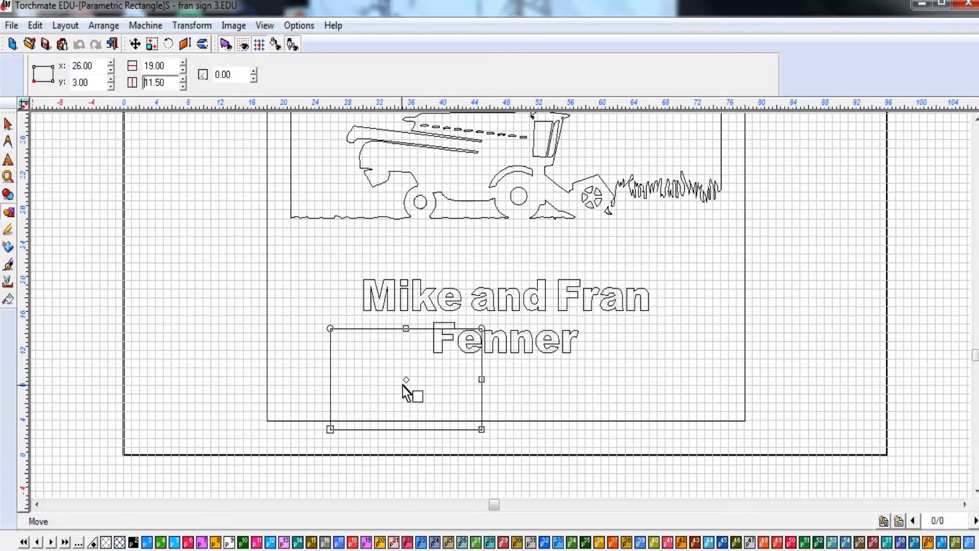
left_click(7, 125)
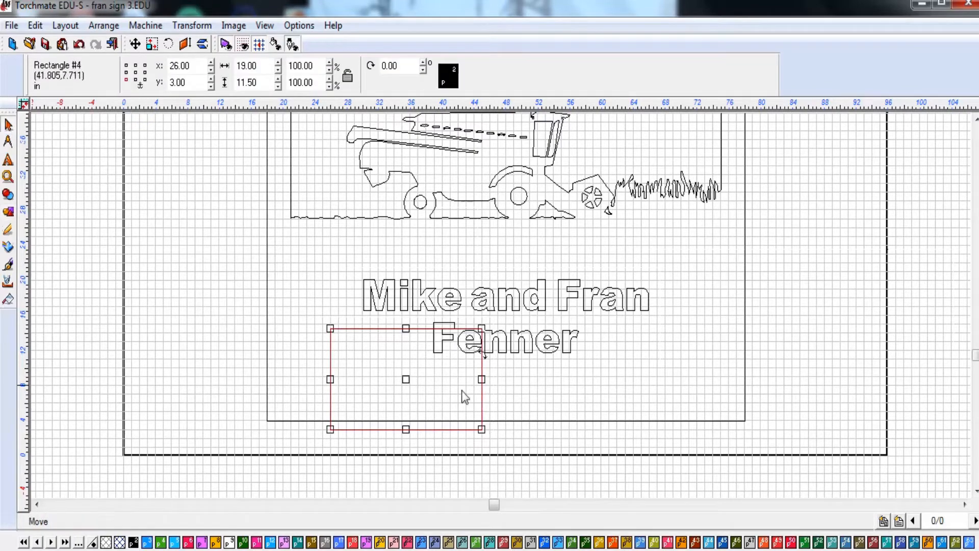
key("Delete")
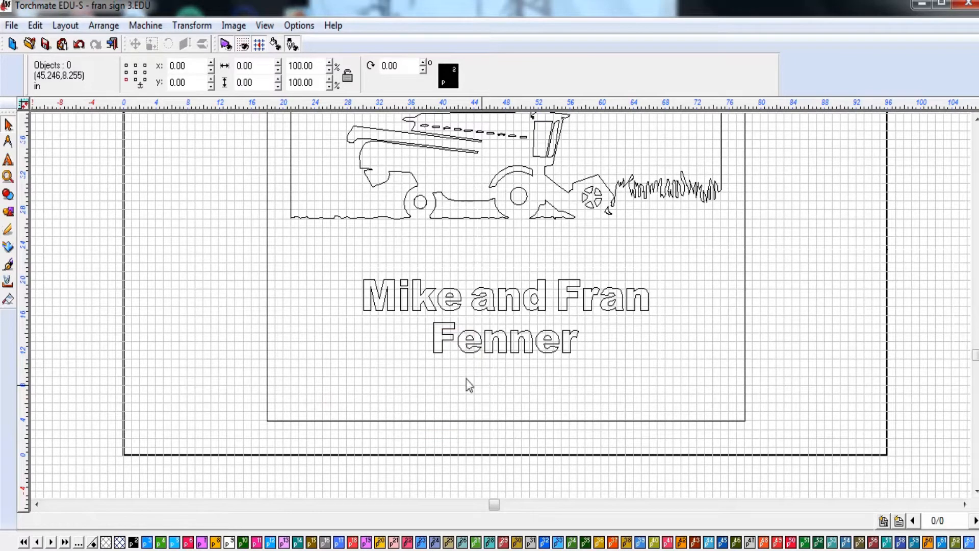
- Draw a spacer rectangle 6 in wide and 7.50 in high, and place it below the lettering on the plate's lower edge at x 46.00, y 4.00
left_click(420, 290)
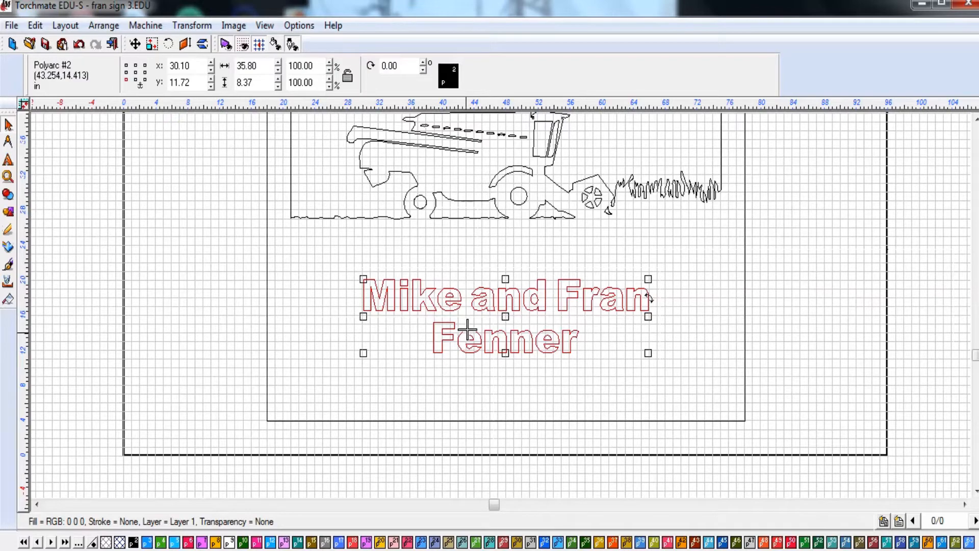
left_click(463, 377)
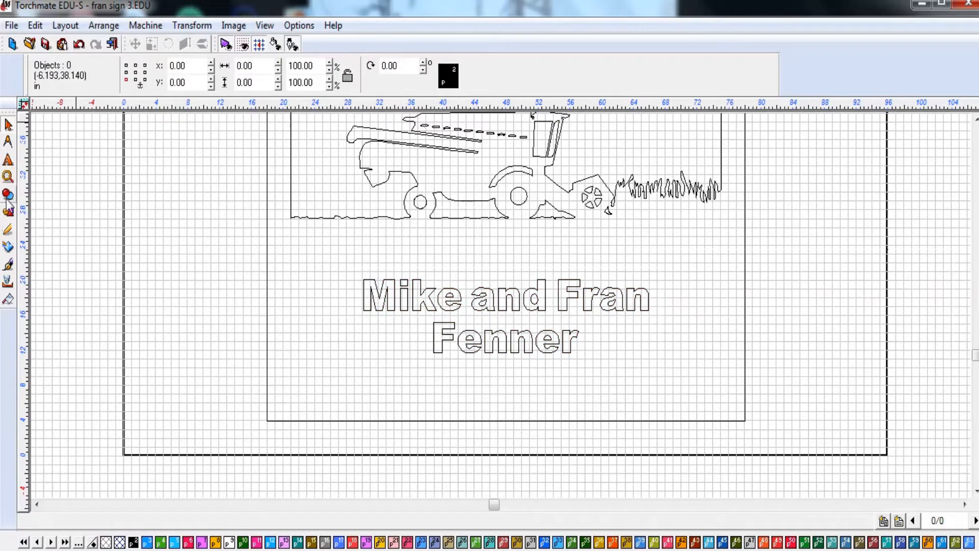
left_click(9, 212)
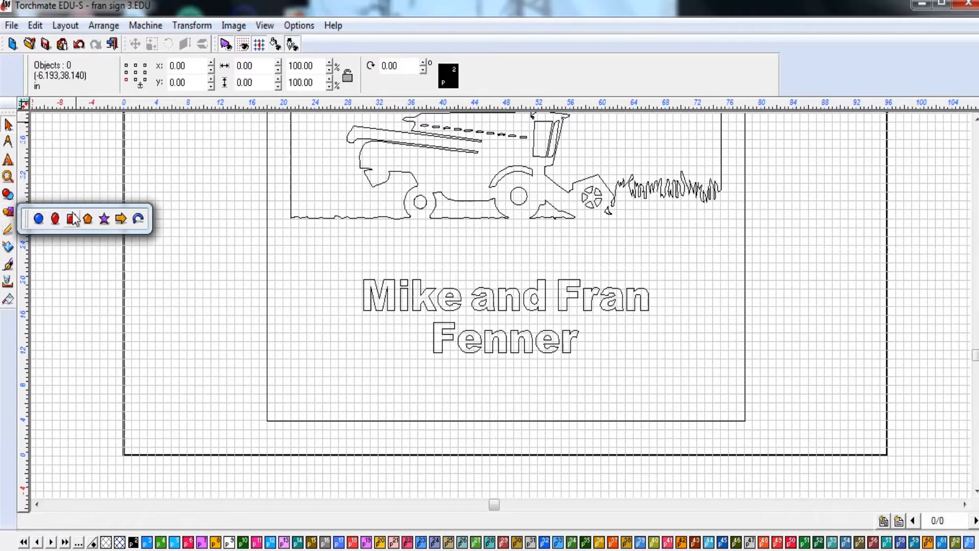
left_click(51, 219)
left_click_drag(337, 359, 386, 413)
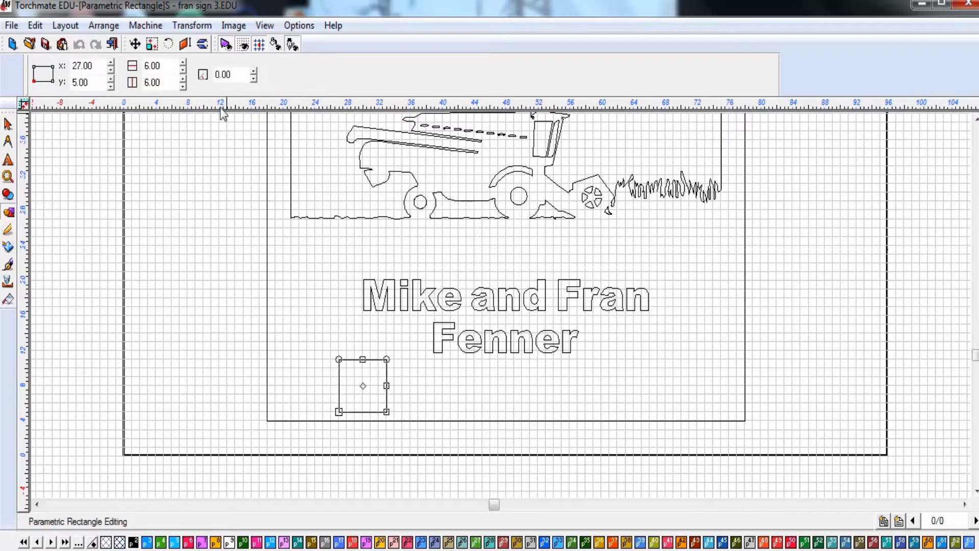
double_click(171, 81)
type("7.50")
key("Return")
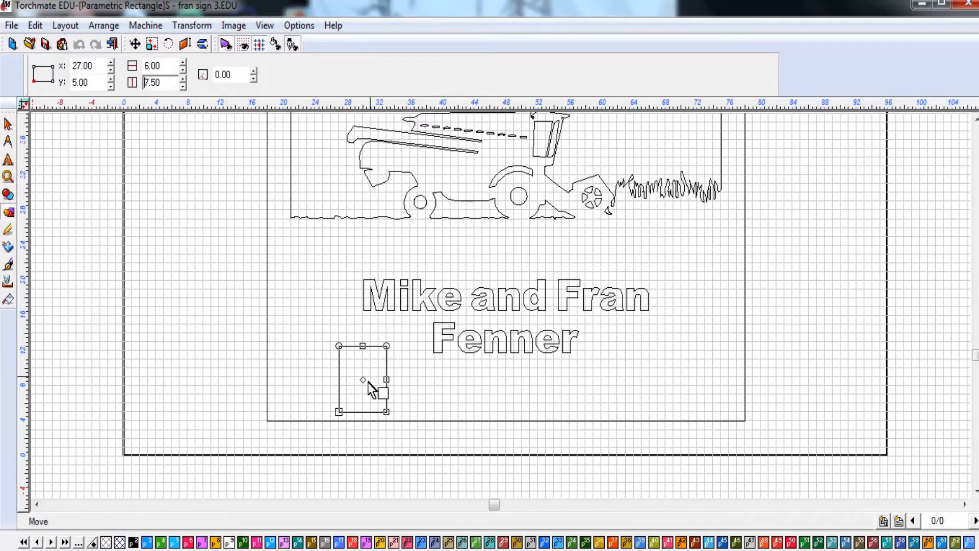
left_click_drag(363, 380, 511, 385)
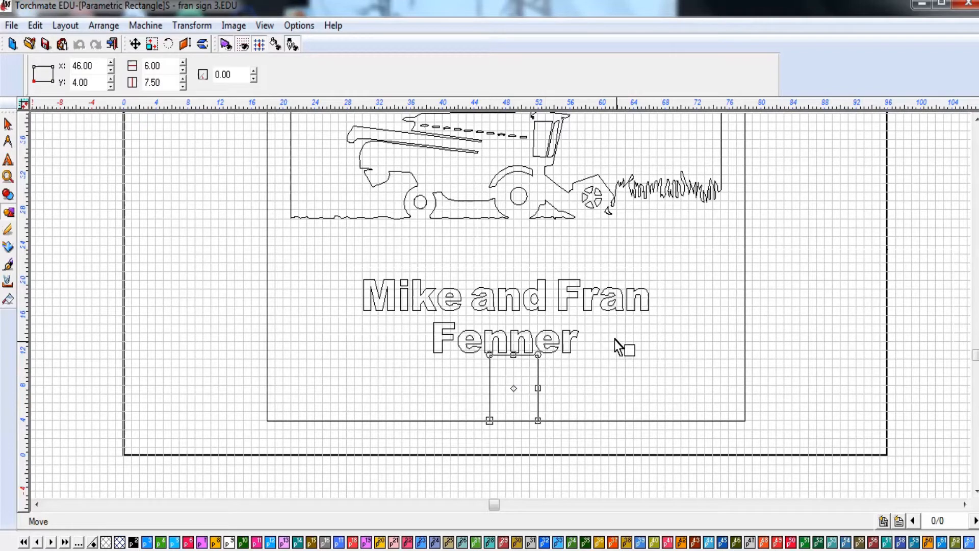
- Nudge the name lettering down to y 11.43 in so its lower line rests on the spacer rectangle's top edge
left_click(7, 124)
scroll(524, 336, "up", 2)
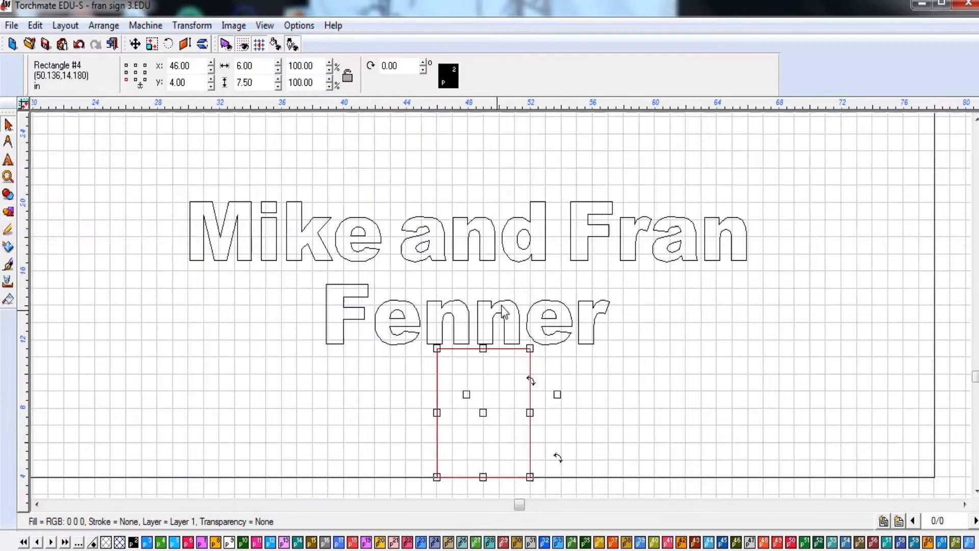
scroll(504, 311, "up", 2)
left_click(485, 306)
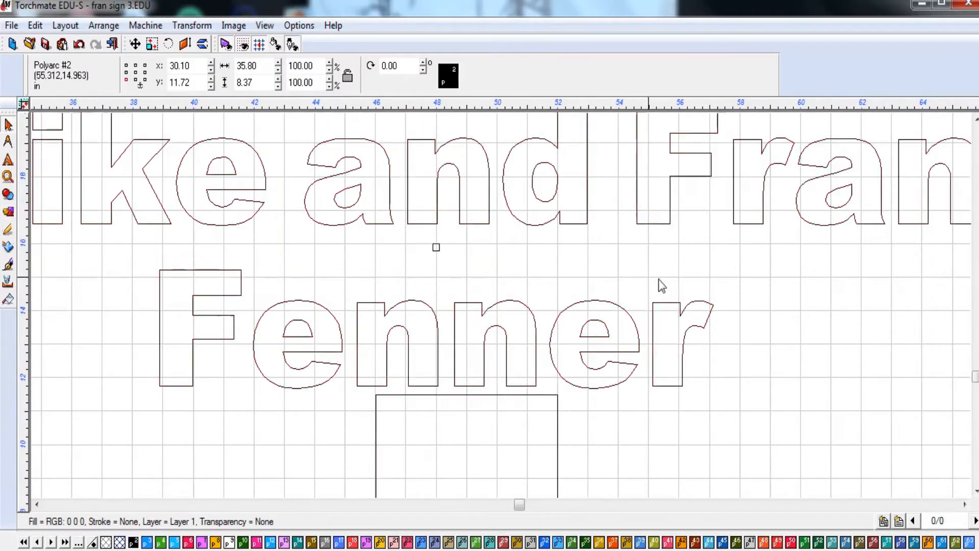
key("Down")
key("Down")
key("Down")
key("Down")
key("Down")
key("Down")
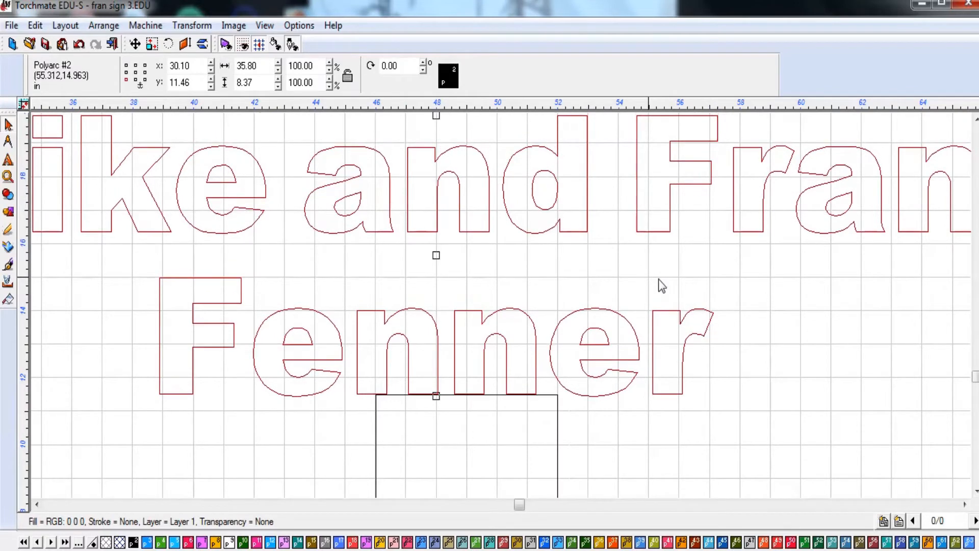
key("Down")
scroll(659, 280, "down", 1)
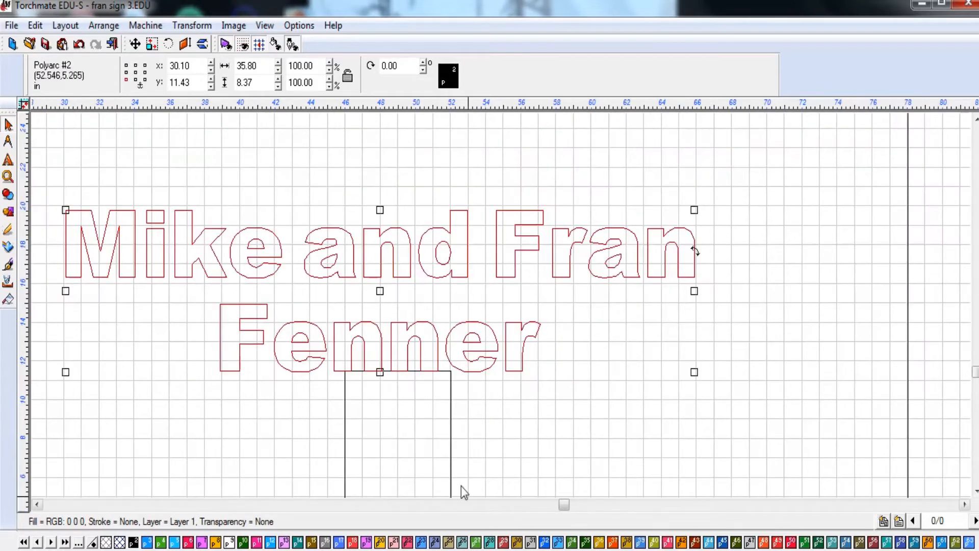
- Move the spacer rectangle up between the combine's ground line and the lettering, to x 47.00, y 19.50
left_click(461, 442)
left_click(450, 443)
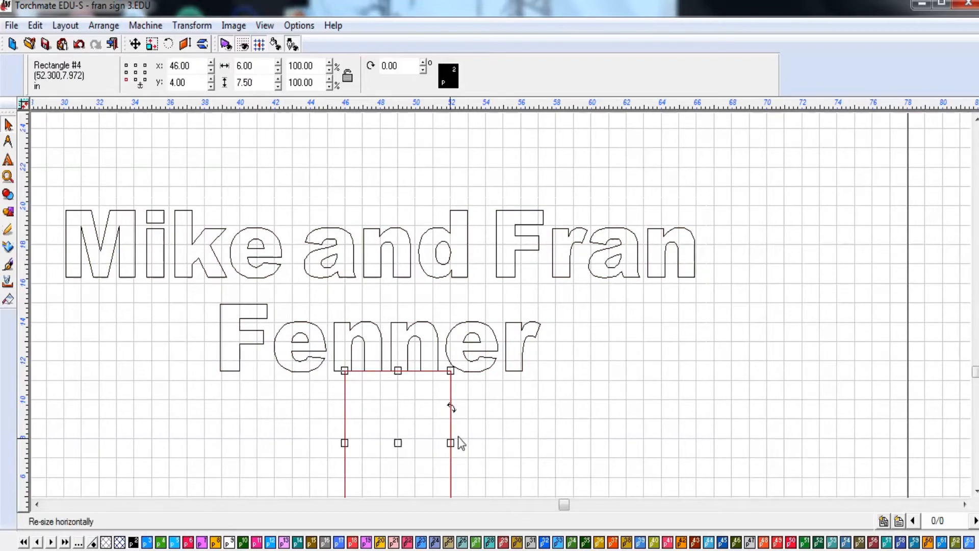
scroll(461, 443, "down", 1)
left_click_drag(468, 321, 483, 140)
scroll(483, 139, "down", 1)
scroll(499, 312, "up", 1)
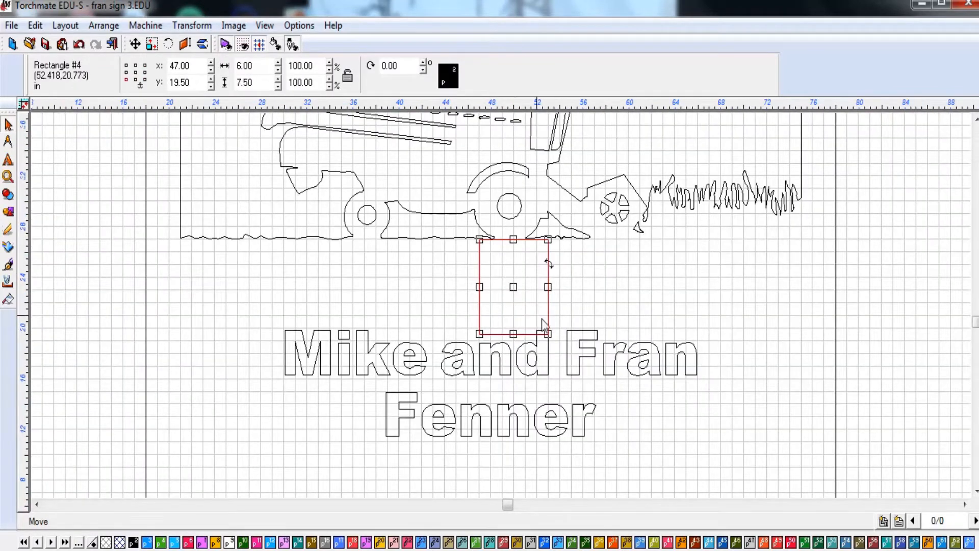
- Examine how the spacer rectangle's lower edge lines up with the top of the upper lettering line and with the combine's ground line
scroll(503, 311, "up", 2)
scroll(505, 314, "down", 1)
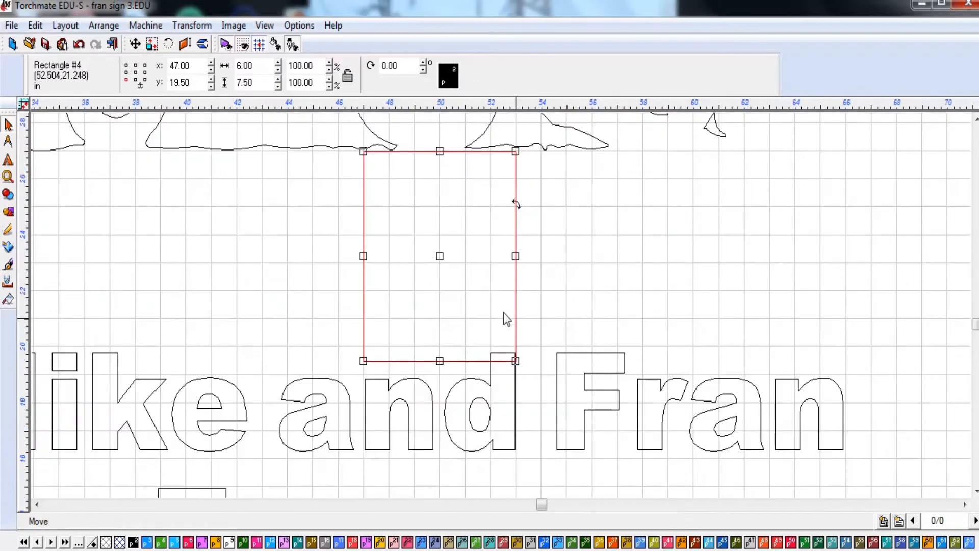
scroll(505, 329, "down", 1)
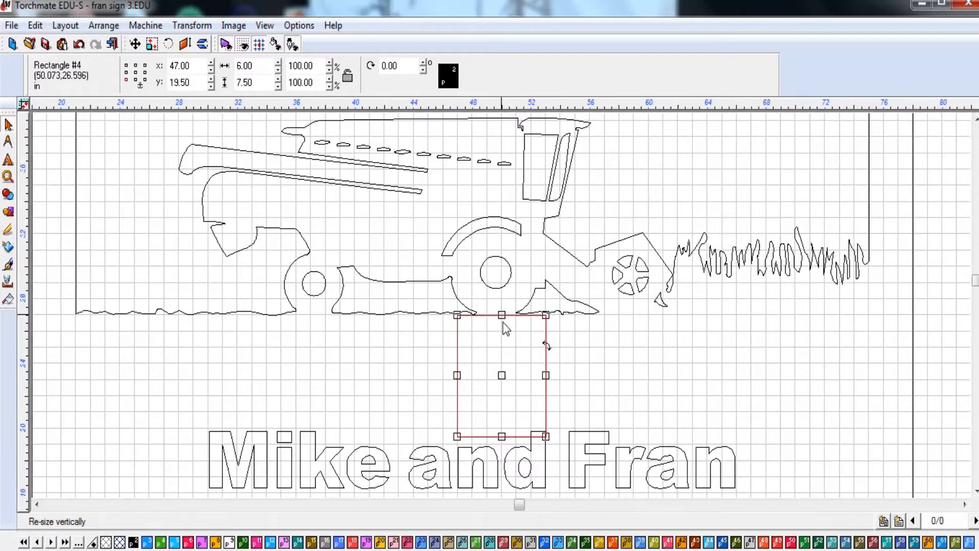
scroll(503, 323, "down", 1)
scroll(500, 296, "up", 3)
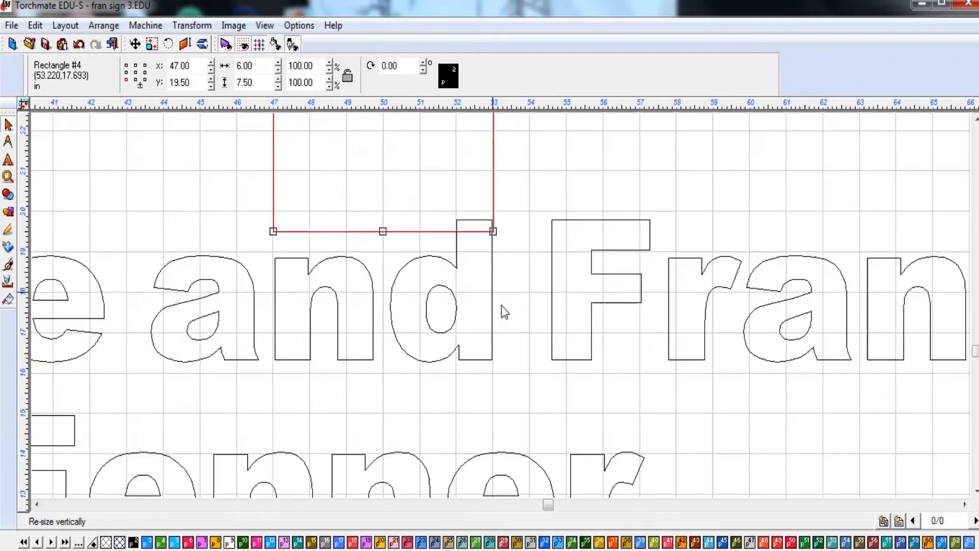
scroll(501, 305, "up", 2)
scroll(503, 314, "down", 1)
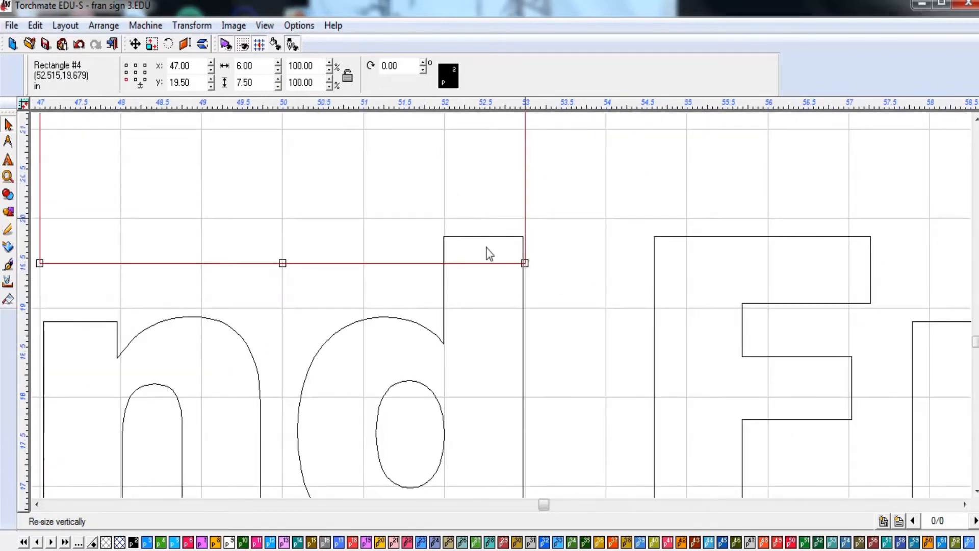
scroll(488, 252, "up", 2)
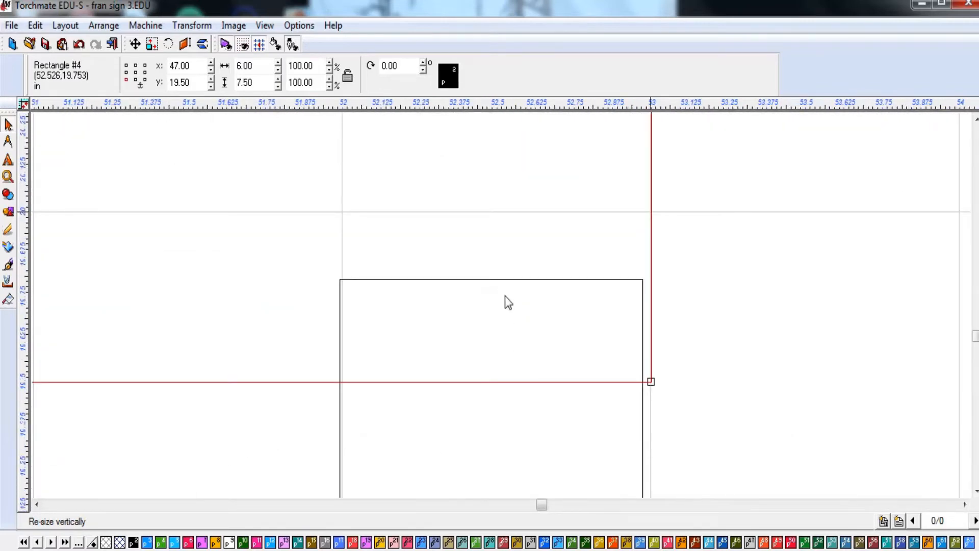
scroll(499, 281, "down", 3)
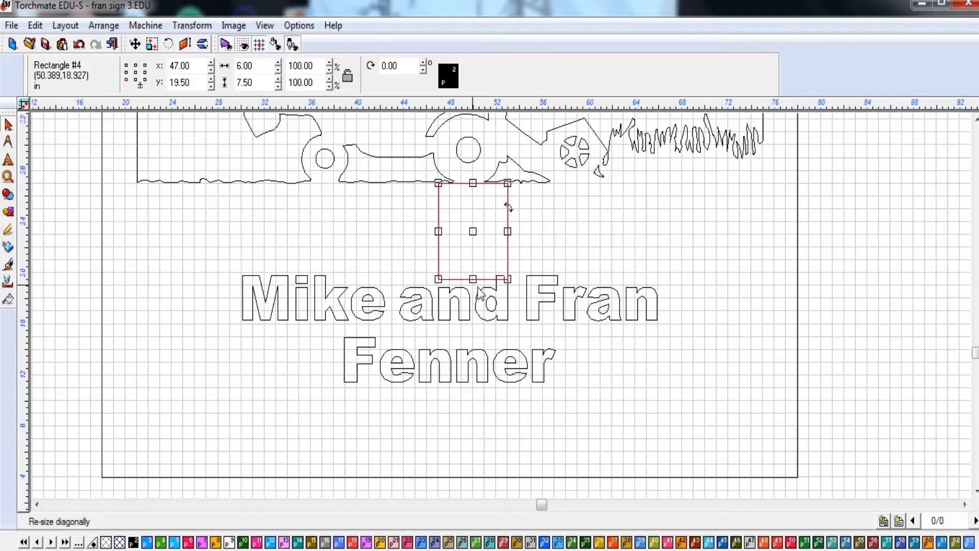
- Nudge the name lettering down to y 11.30 in, reducing its overlap with the spacer rectangle's lower edge
scroll(502, 306, "up", 5)
scroll(504, 311, "up", 2)
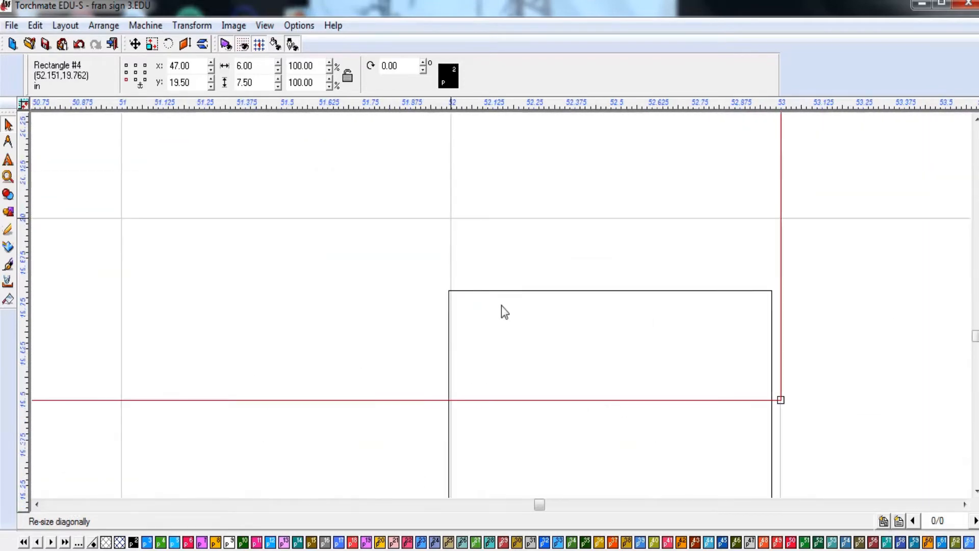
scroll(503, 312, "up", 1)
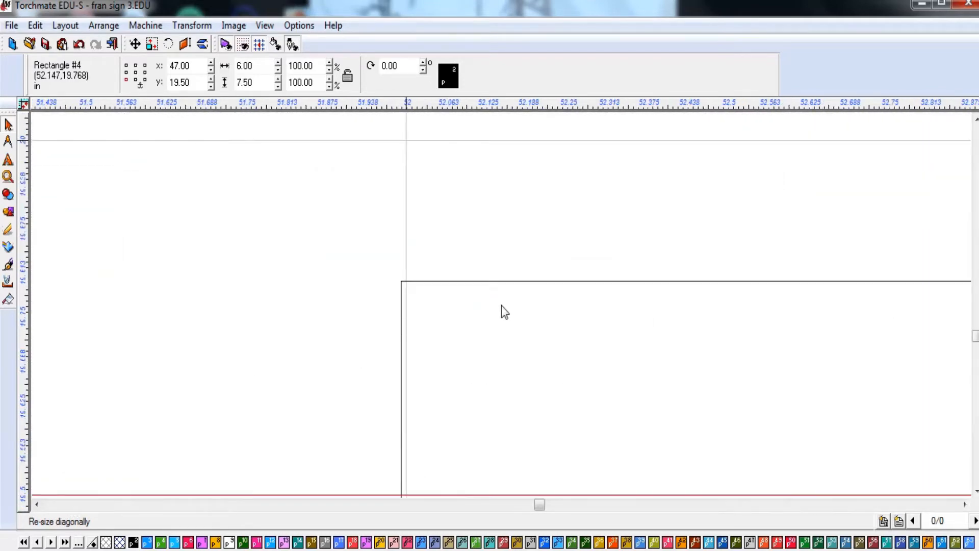
scroll(503, 311, "down", 1)
scroll(504, 311, "up", 2)
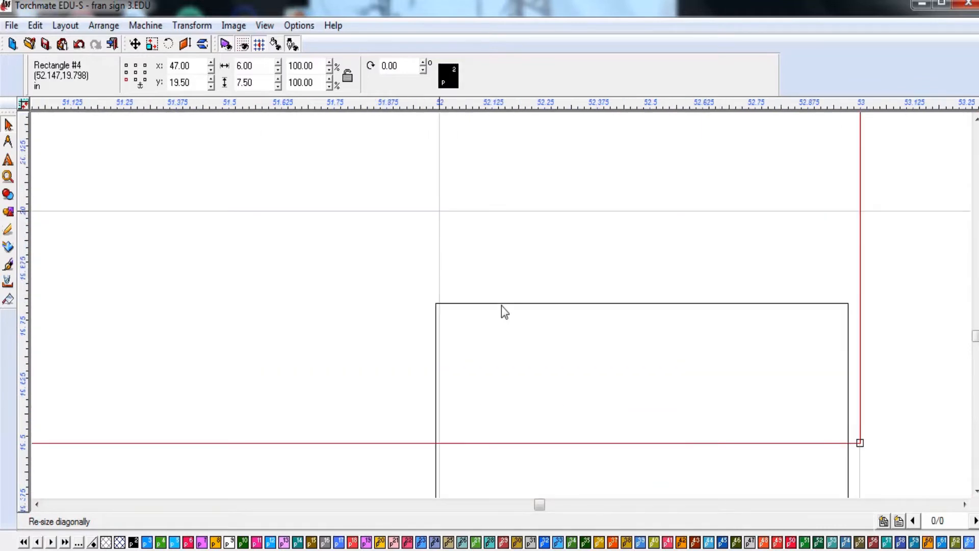
scroll(503, 309, "down", 3)
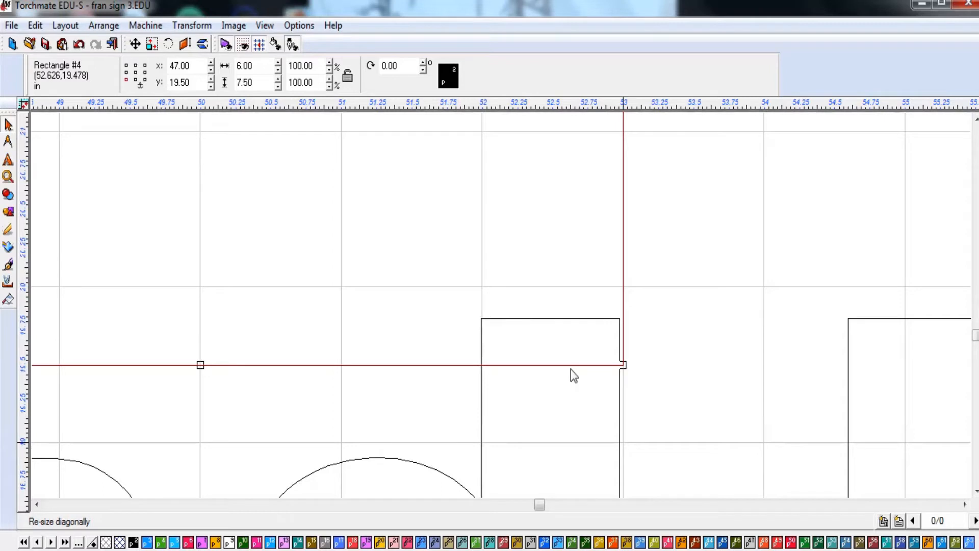
left_click(496, 319)
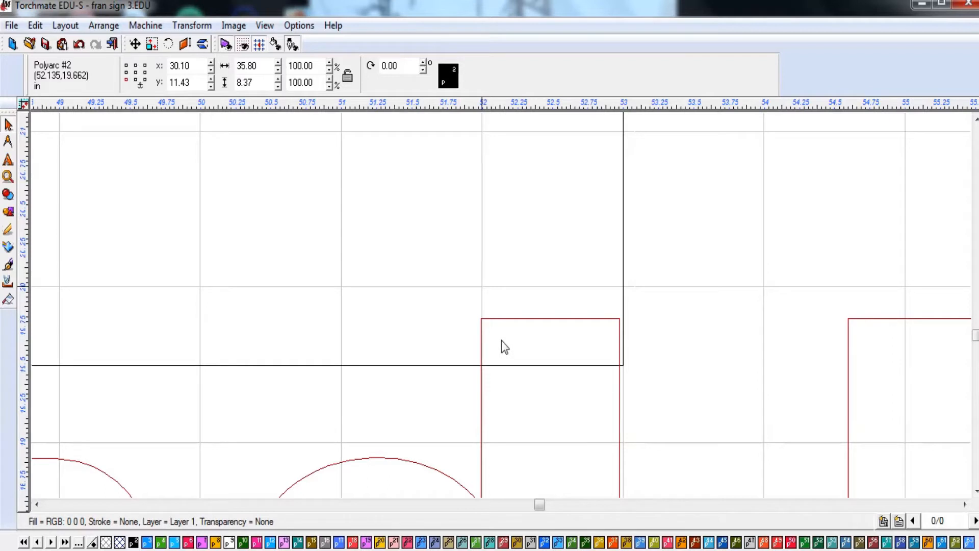
key("Down")
key("Down")
key("Down")
key("Down")
key("Down")
key("Down")
key("Down")
key("Down")
key("Down")
key("Down")
key("Down")
key("Down")
key("Down")
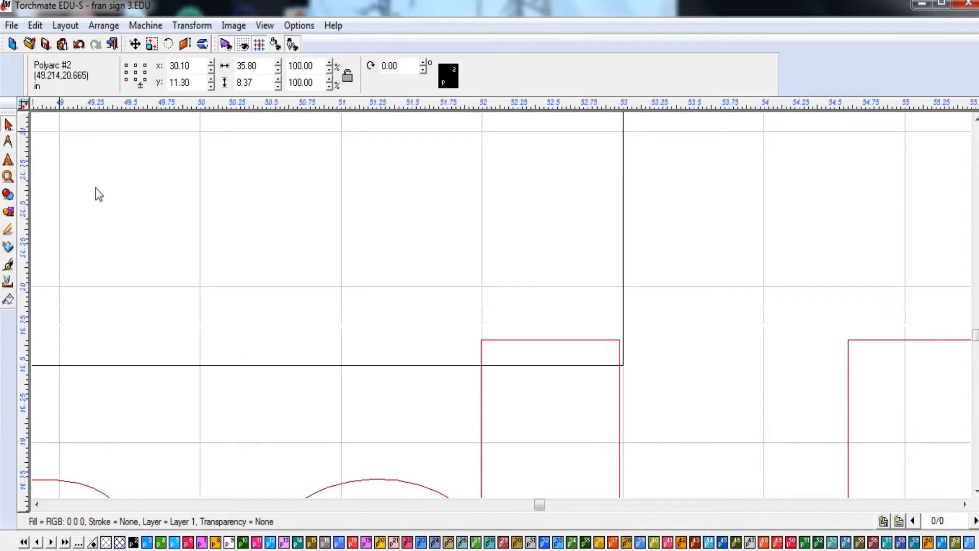
- Delete the spacer rectangle between the combine's ground line and the name lettering
left_click(100, 211)
left_click(255, 364)
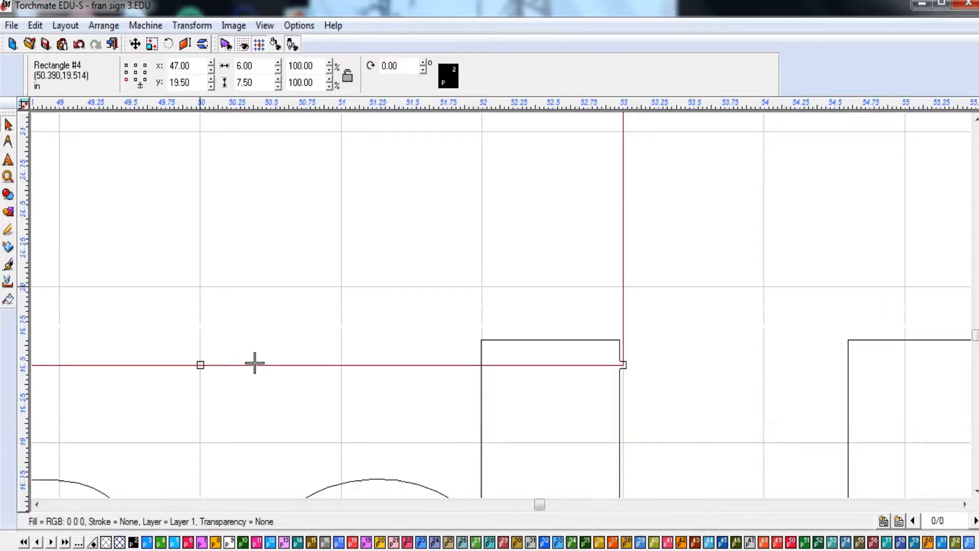
key("Delete")
- Move the wheat artwork from outside the material into the plate's lower-left corner, at x 18.00, y 4.00
scroll(501, 313, "down", 5)
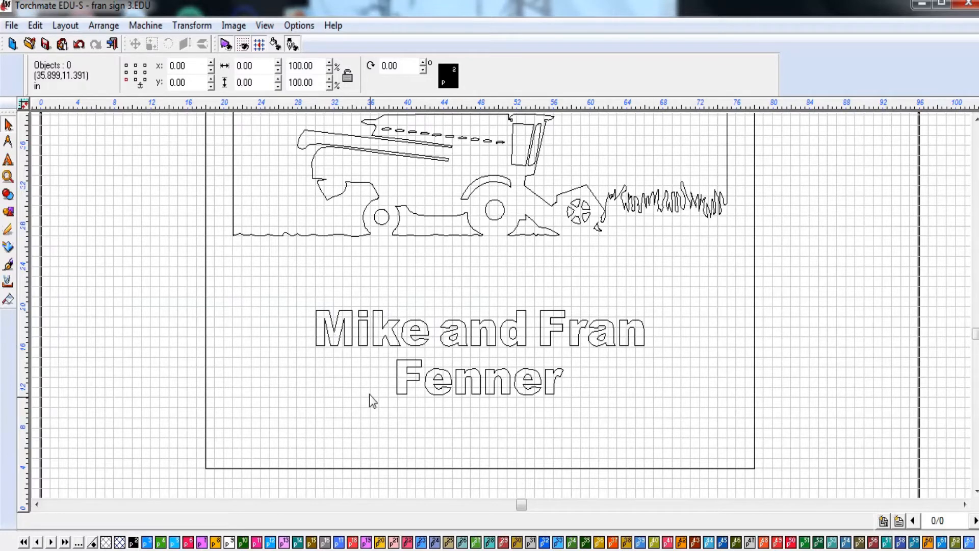
scroll(331, 381, "down", 3)
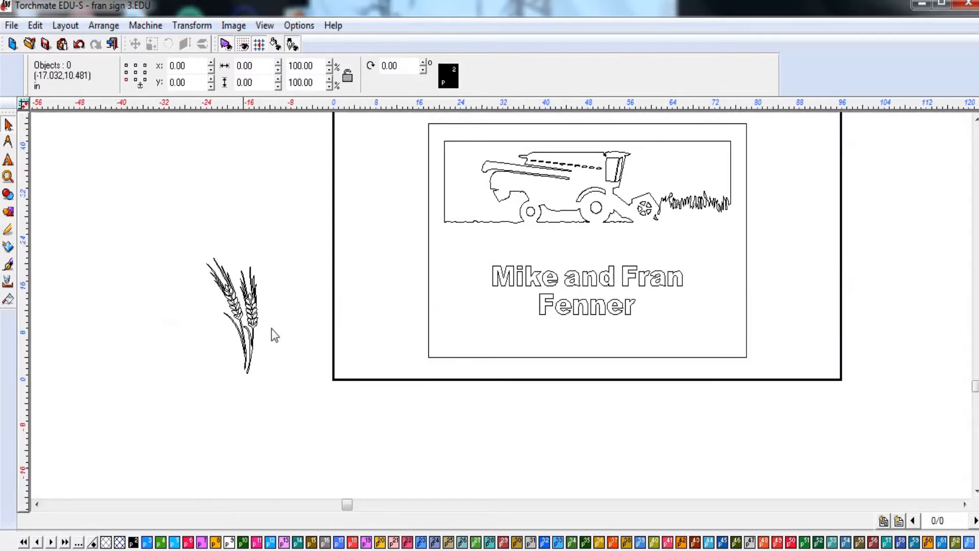
scroll(278, 327, "up", 1)
left_click(437, 286)
scroll(503, 313, "down", 1)
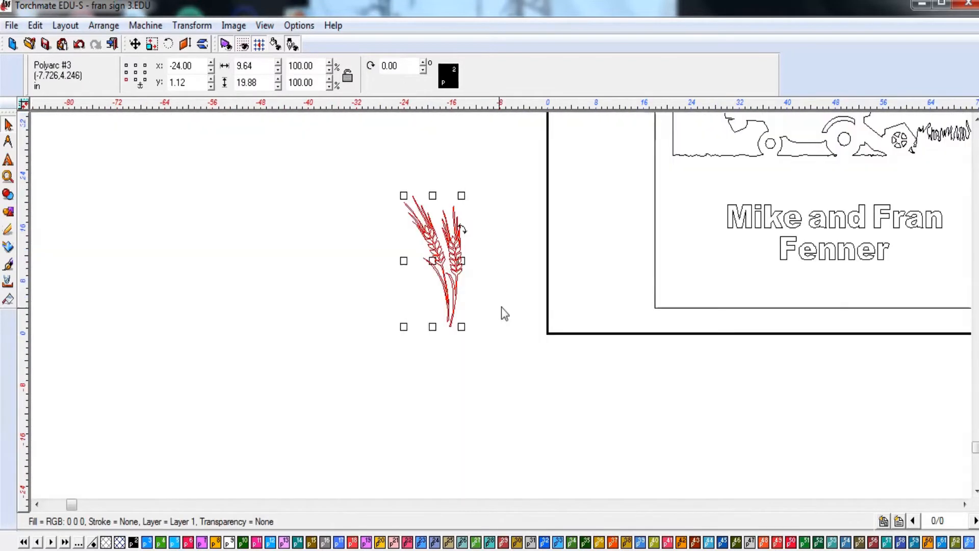
left_click_drag(445, 254, 686, 248)
scroll(517, 324, "up", 3)
scroll(517, 325, "down", 2)
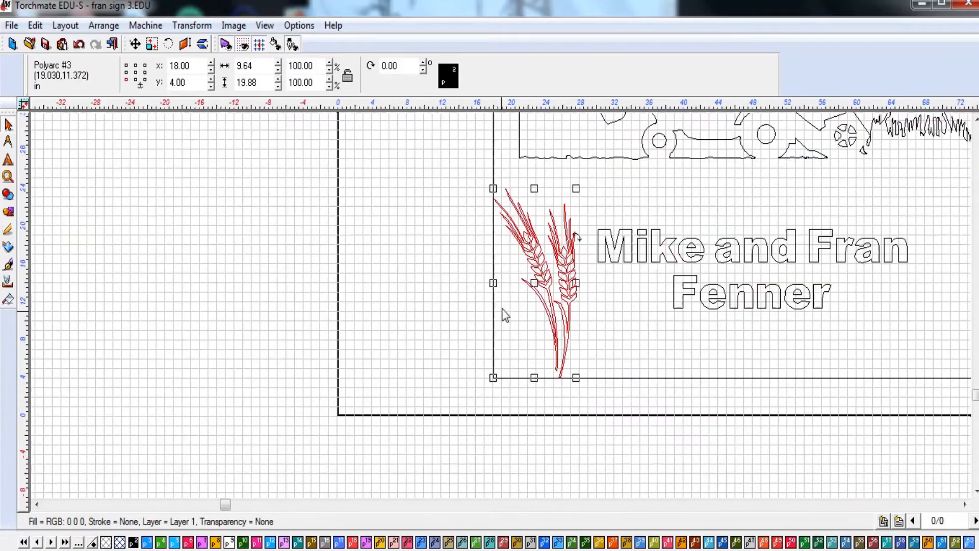
- Set the grid size to .5 in for both width and height in the general preferences
scroll(501, 305, "up", 1)
scroll(501, 305, "up", 1)
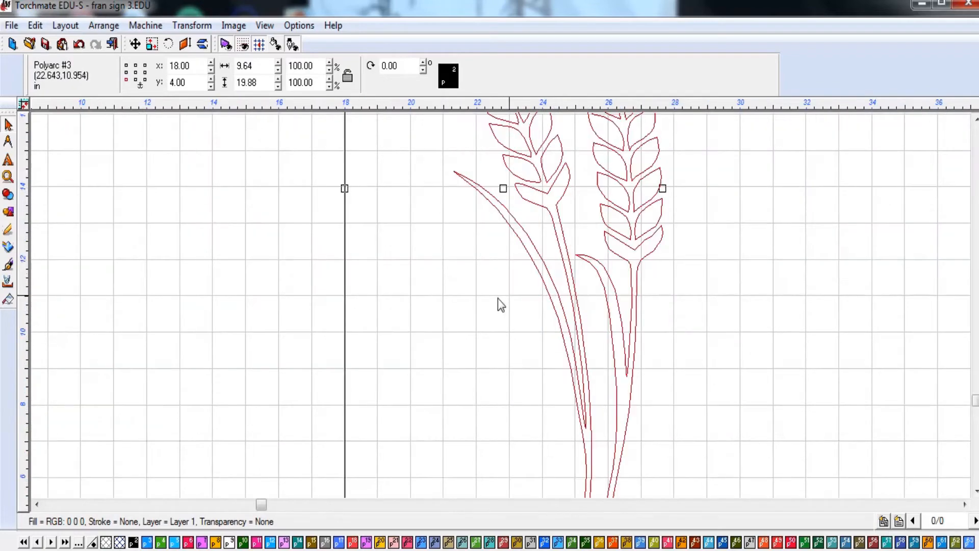
scroll(500, 293, "down", 2)
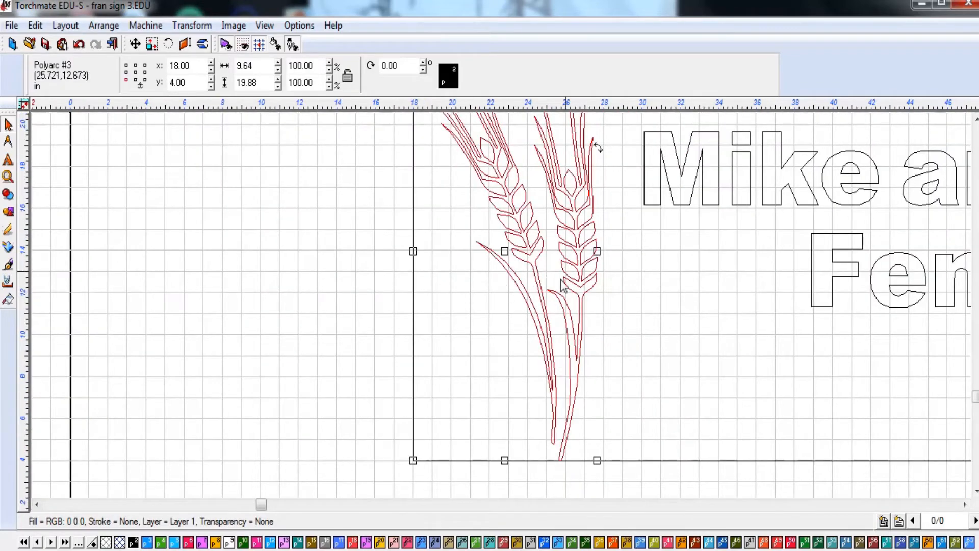
scroll(558, 260, "down", 2)
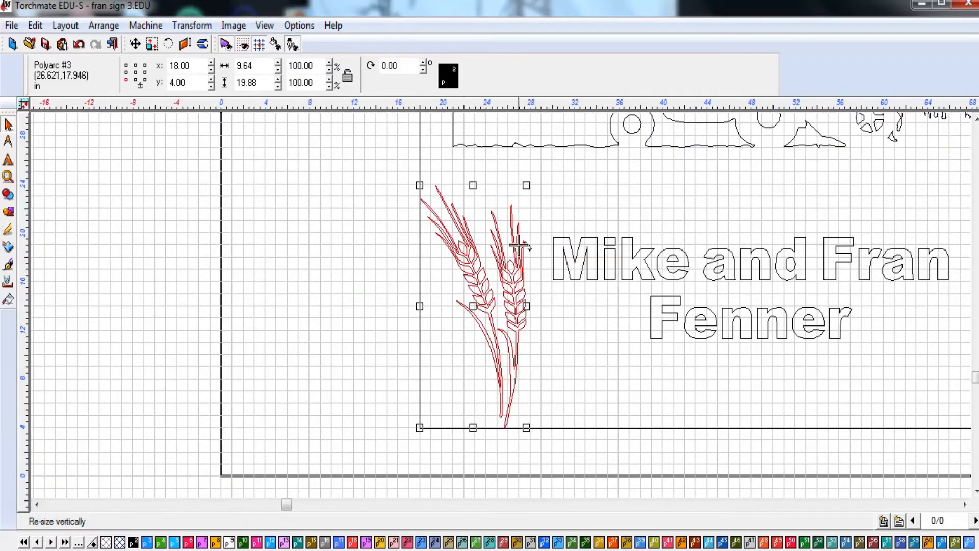
scroll(496, 291, "up", 2)
scroll(496, 292, "up", 2)
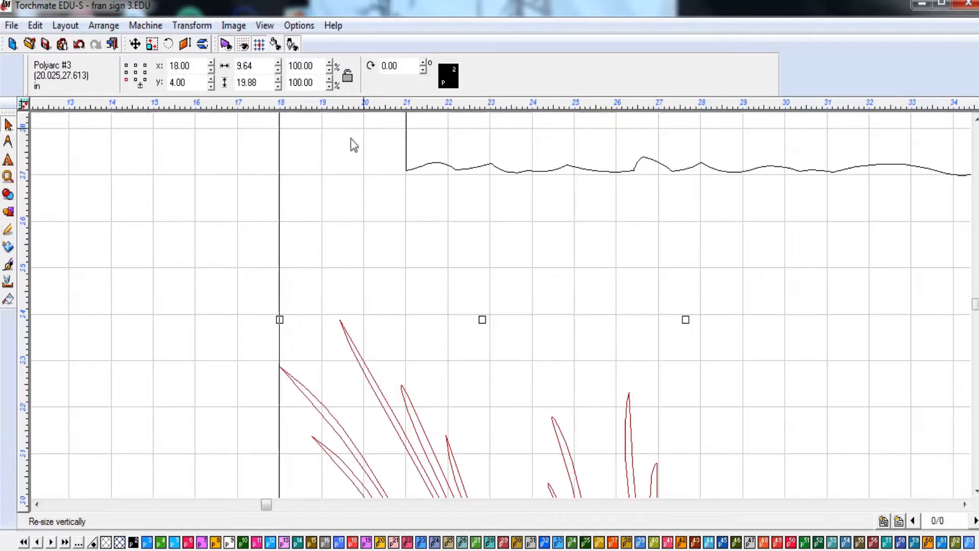
left_click(298, 30)
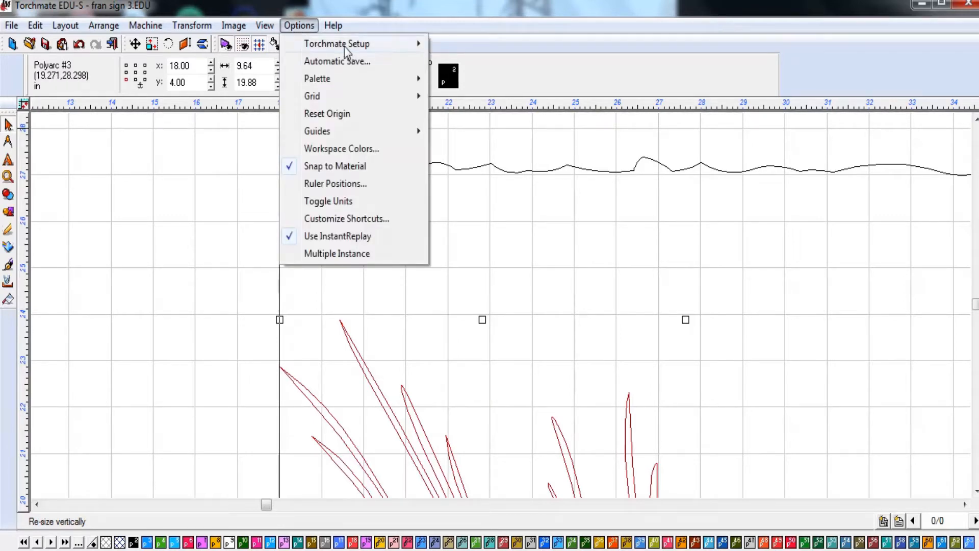
mouse_move(346, 48)
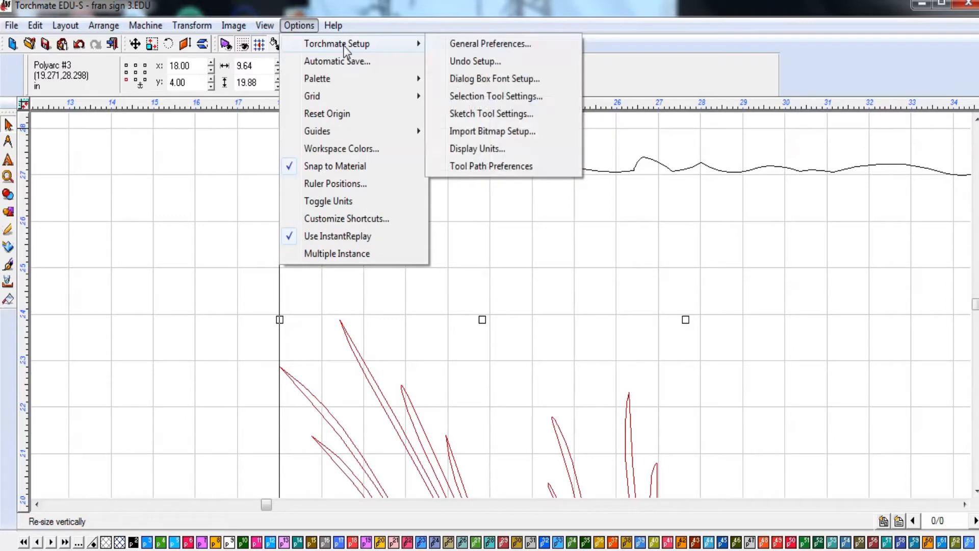
left_click(469, 45)
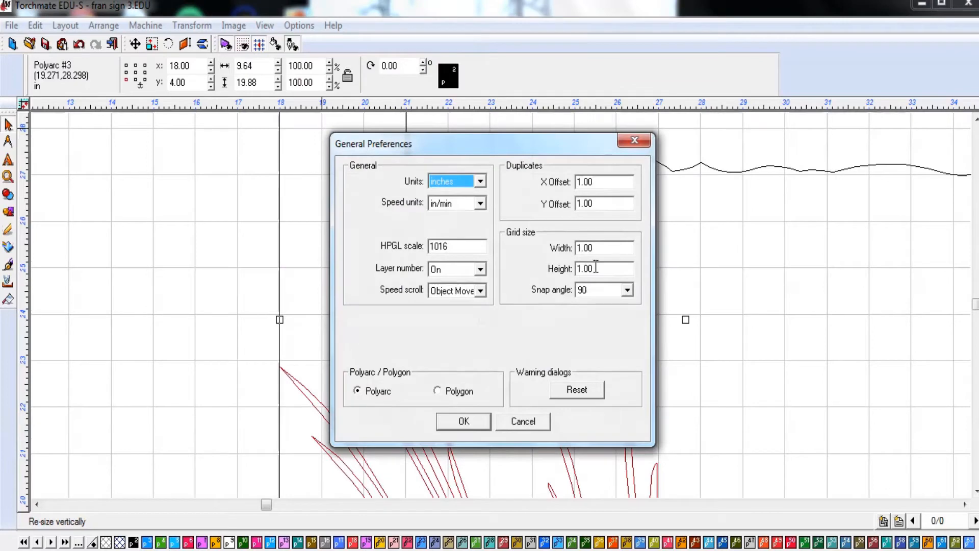
left_click(608, 250)
left_click_drag(608, 250, 572, 250)
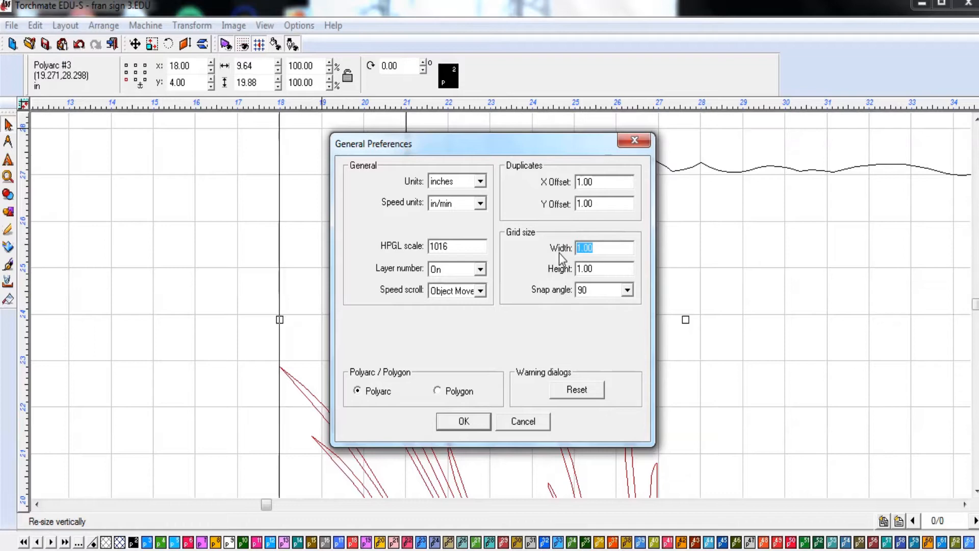
type(".5")
left_click_drag(608, 269, 559, 261)
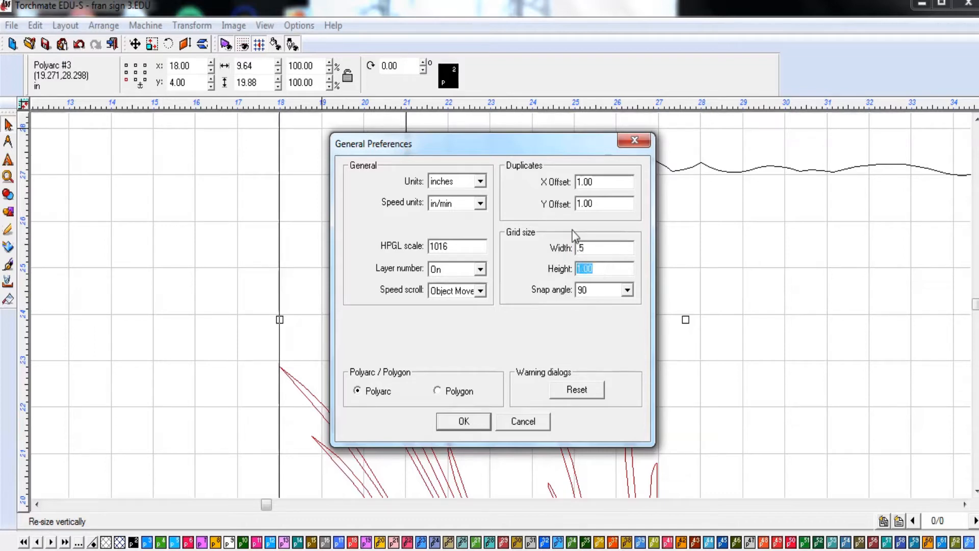
type(".5")
key("Return")
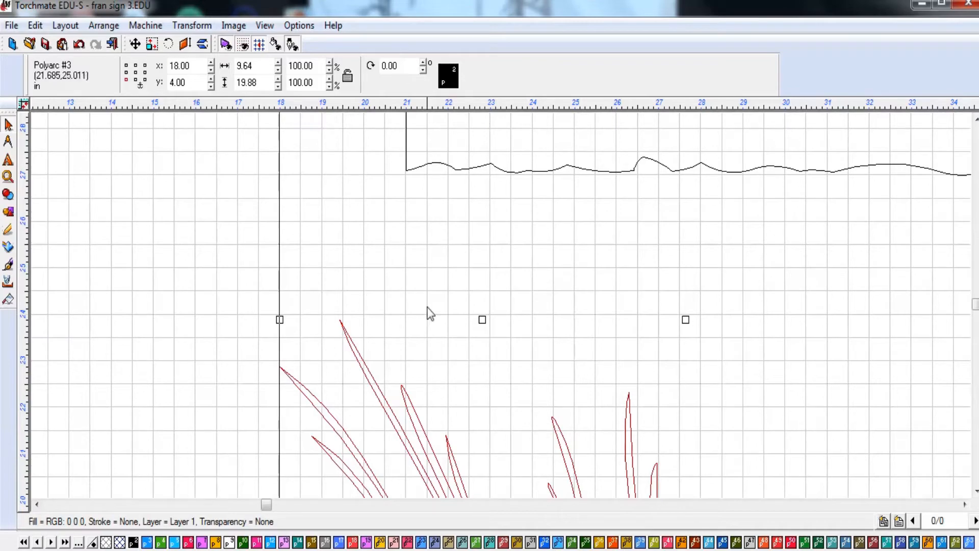
- Move the wheat artwork straight up along the plate's left edge to y 5.56 in, and deselect it
scroll(436, 300, "down", 4)
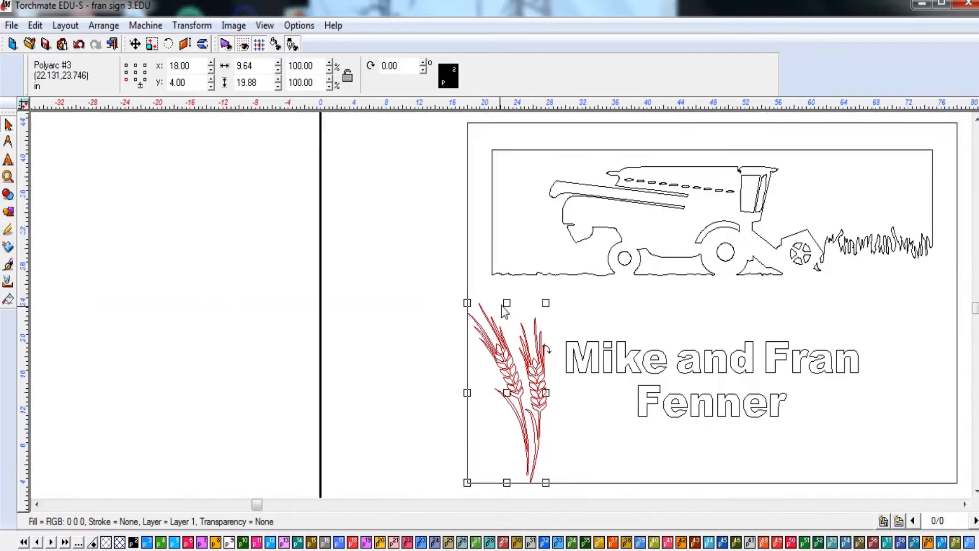
scroll(529, 379, "up", 3)
scroll(500, 310, "up", 2)
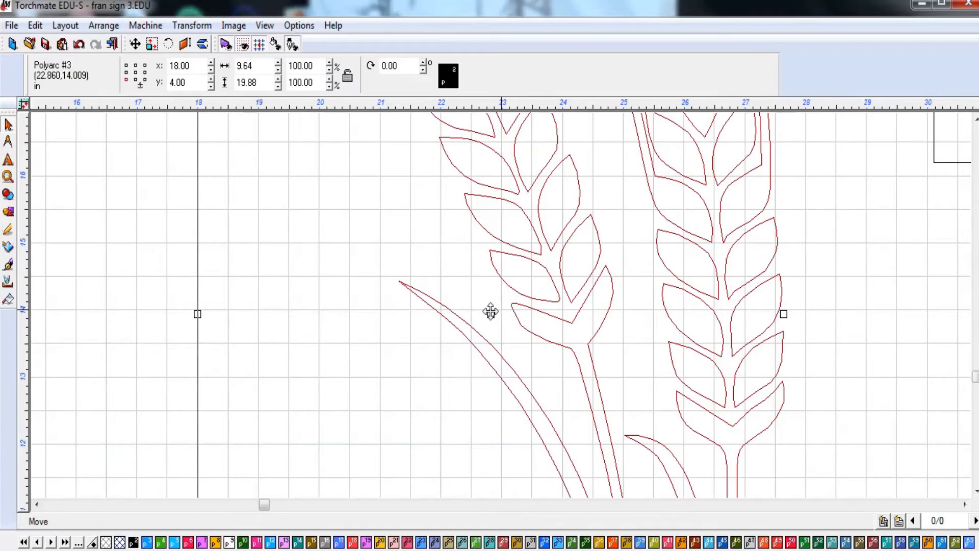
left_click_drag(491, 312, 490, 214)
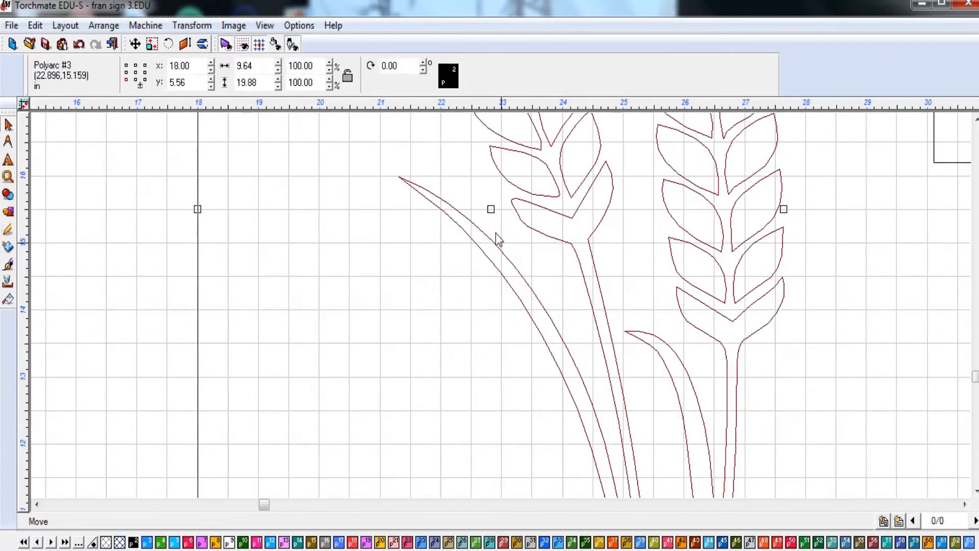
scroll(498, 238, "down", 4)
left_click(630, 357)
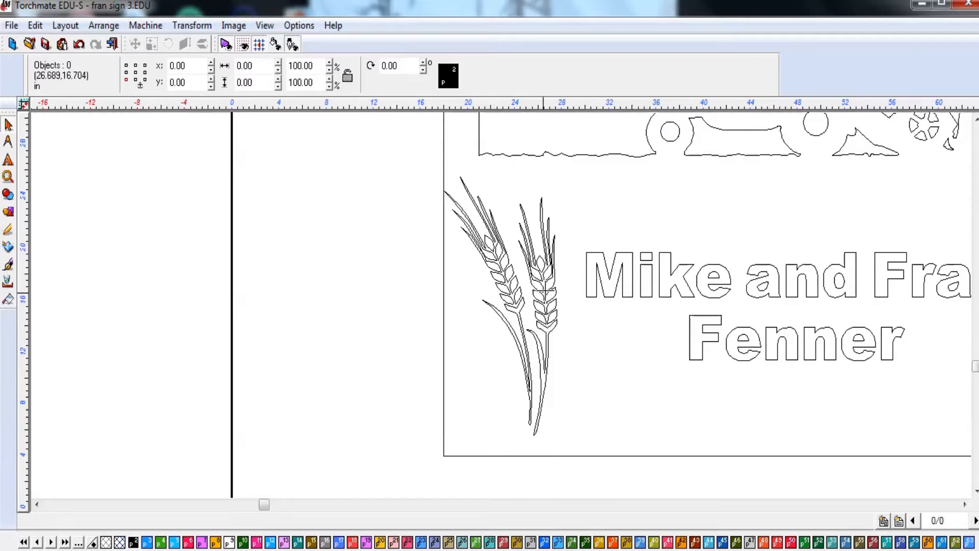
- Move the wheat artwork horizontally toward the name lettering to x 19.18 in, keeping y at 5.56, and deselect it
left_click(544, 292)
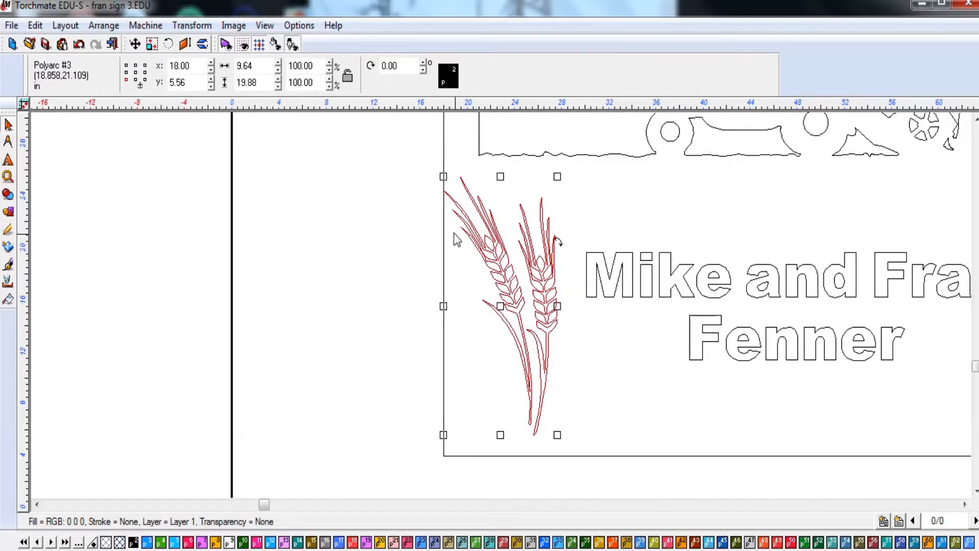
scroll(586, 285, "up", 3)
scroll(225, 371, "up", 3)
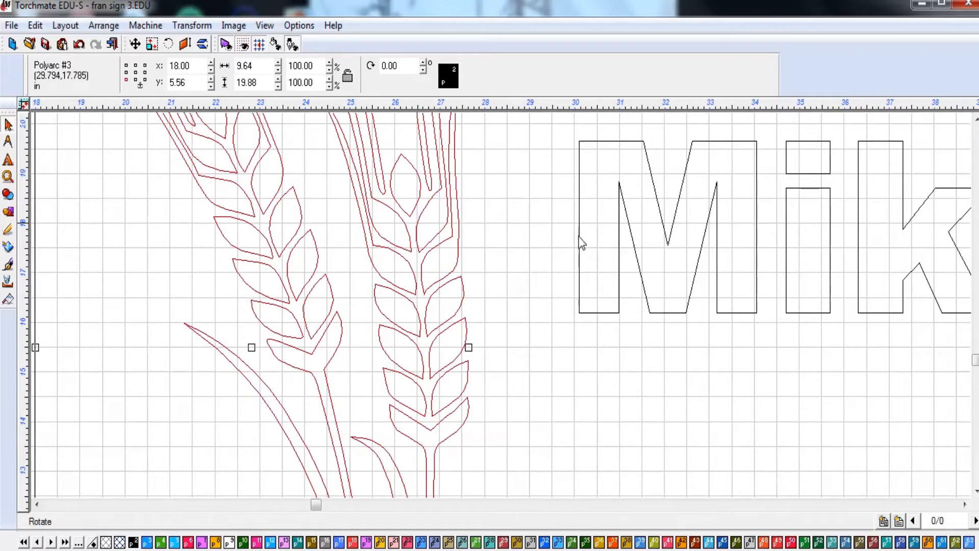
scroll(500, 305, "down", 2)
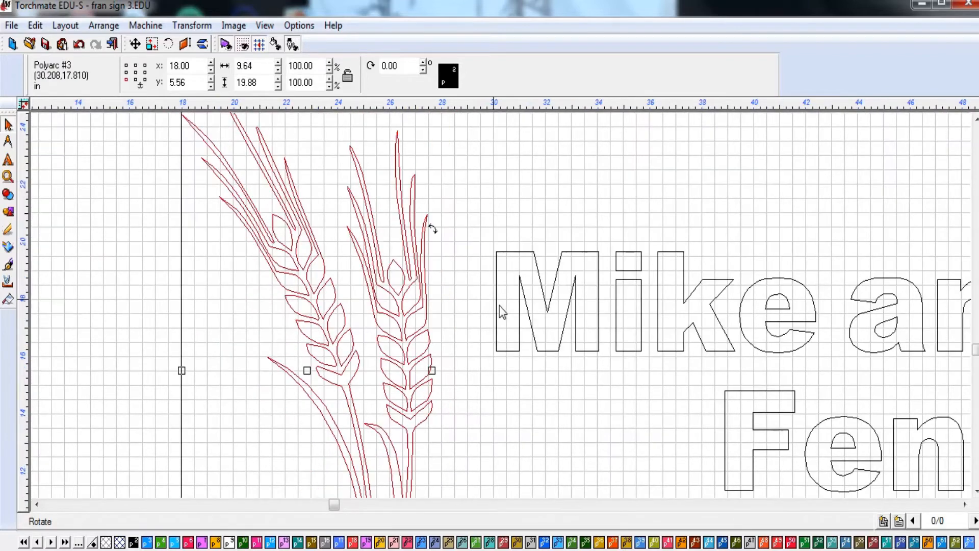
scroll(501, 305, "down", 2)
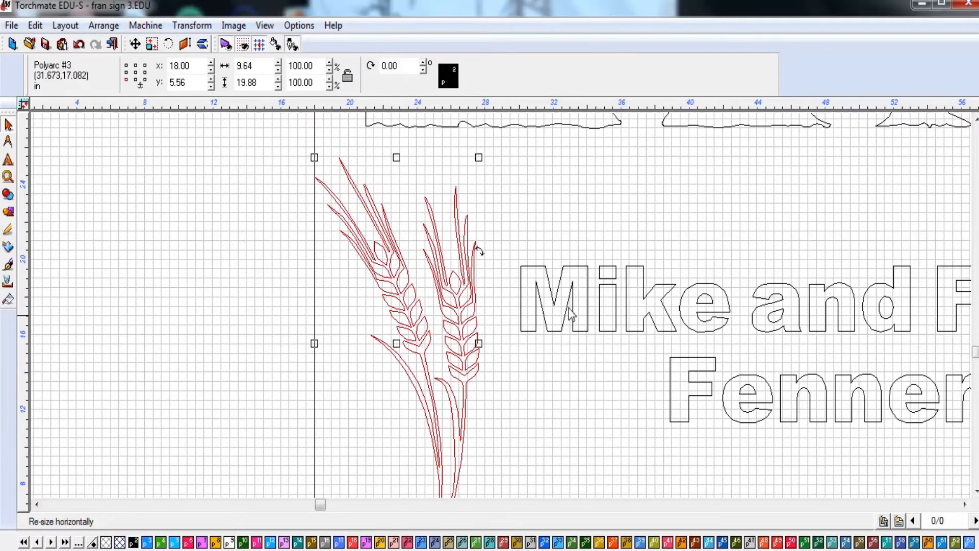
scroll(457, 292, "up", 3)
scroll(501, 304, "down", 3)
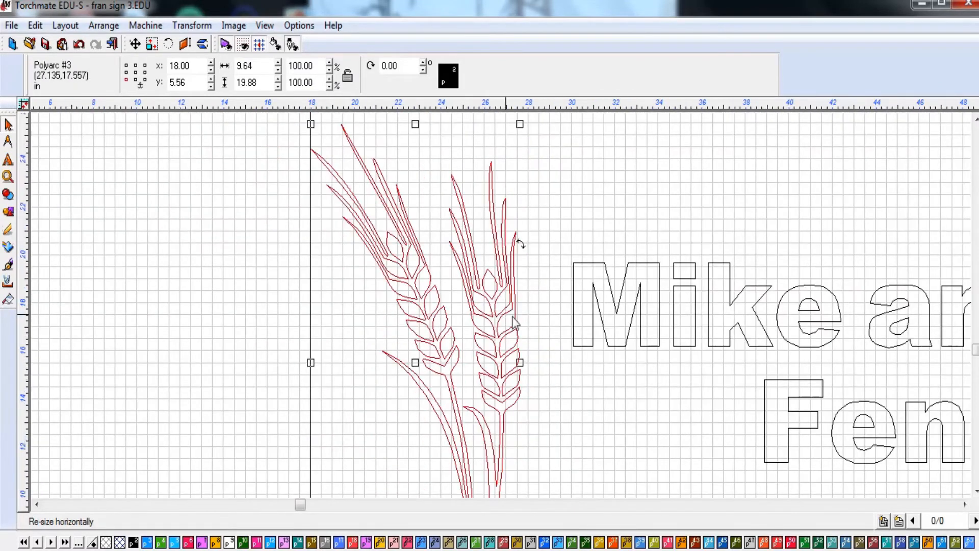
scroll(504, 311, "up", 2)
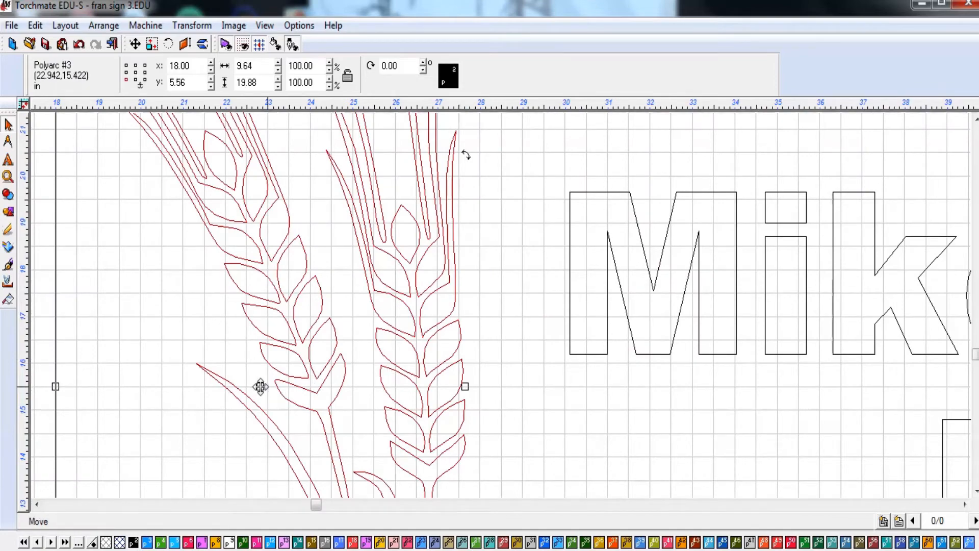
left_click_drag(260, 387, 310, 389)
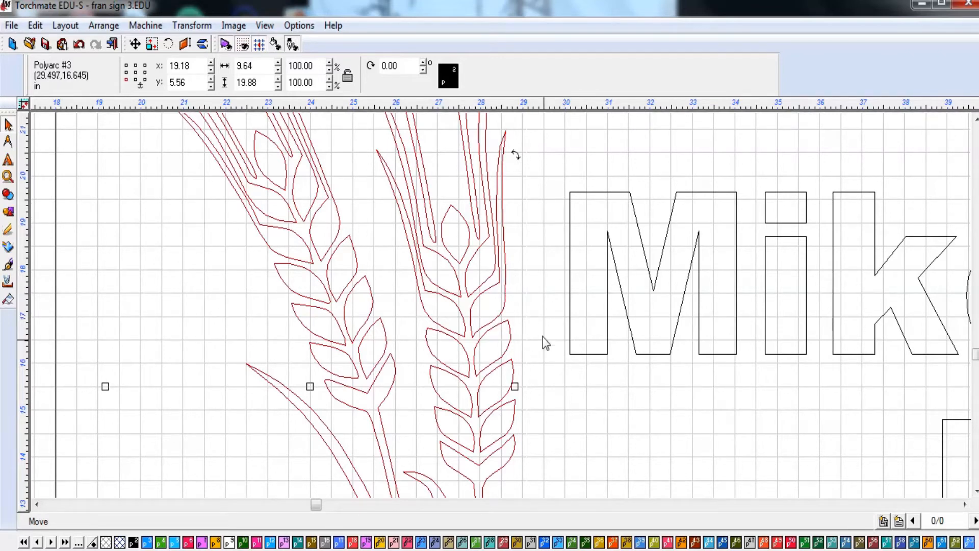
scroll(567, 339, "down", 1)
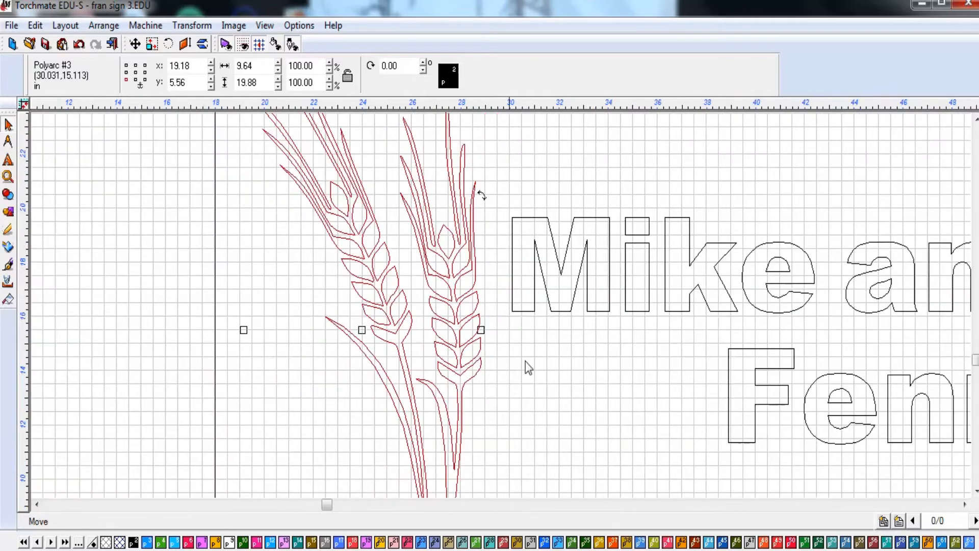
left_click(529, 373)
- Examine the gap between the wheat artwork and the name lettering
scroll(530, 374, "down", 1)
scroll(457, 259, "up", 2)
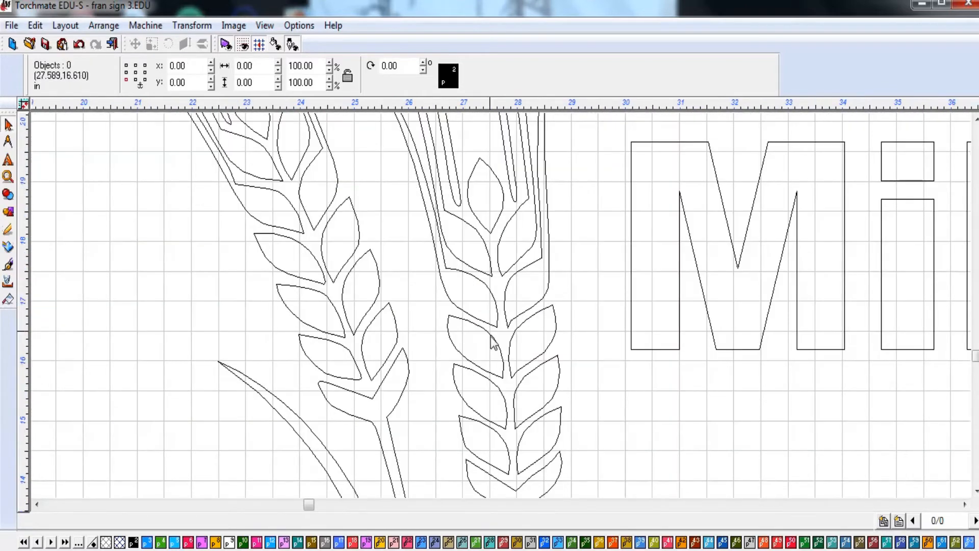
left_click(453, 363)
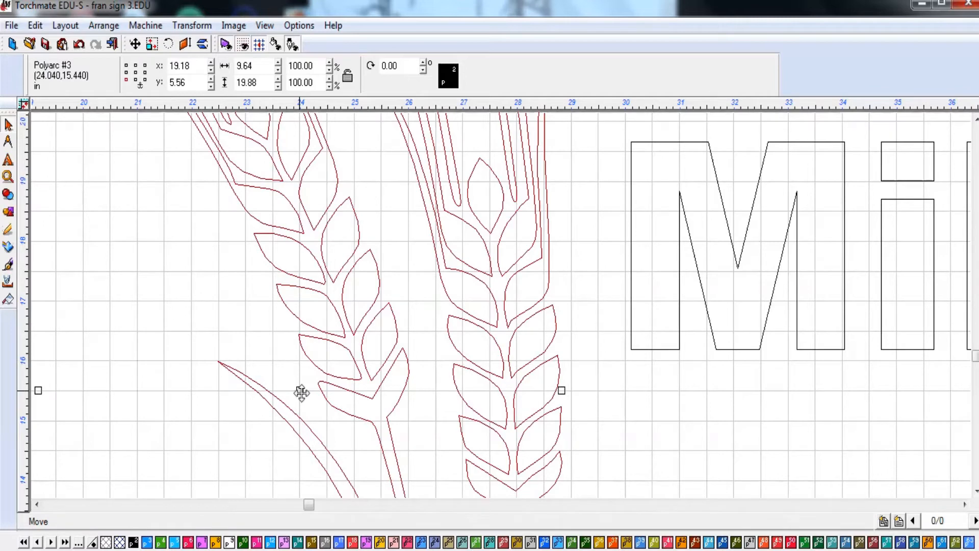
scroll(501, 306, "down", 1)
scroll(502, 306, "up", 2)
scroll(501, 306, "down", 2)
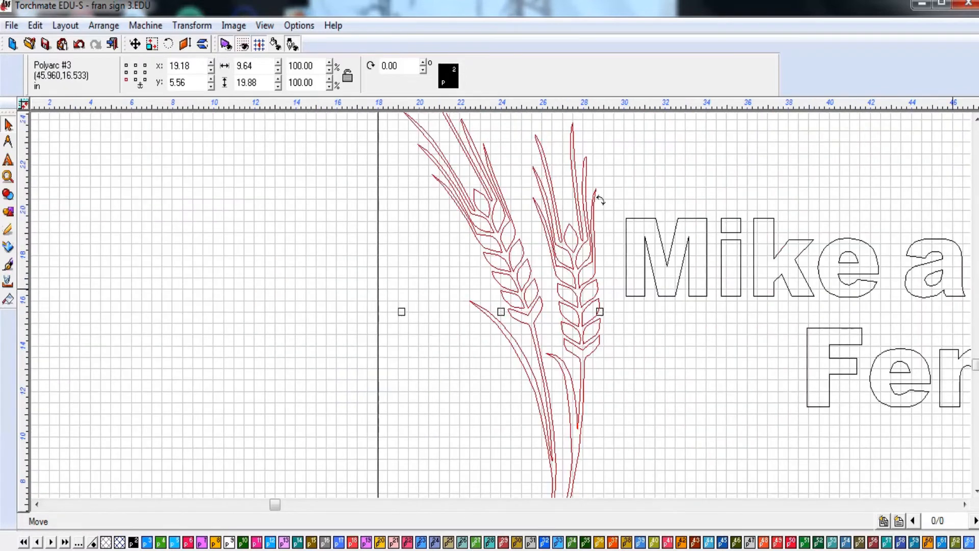
scroll(505, 308, "down", 1)
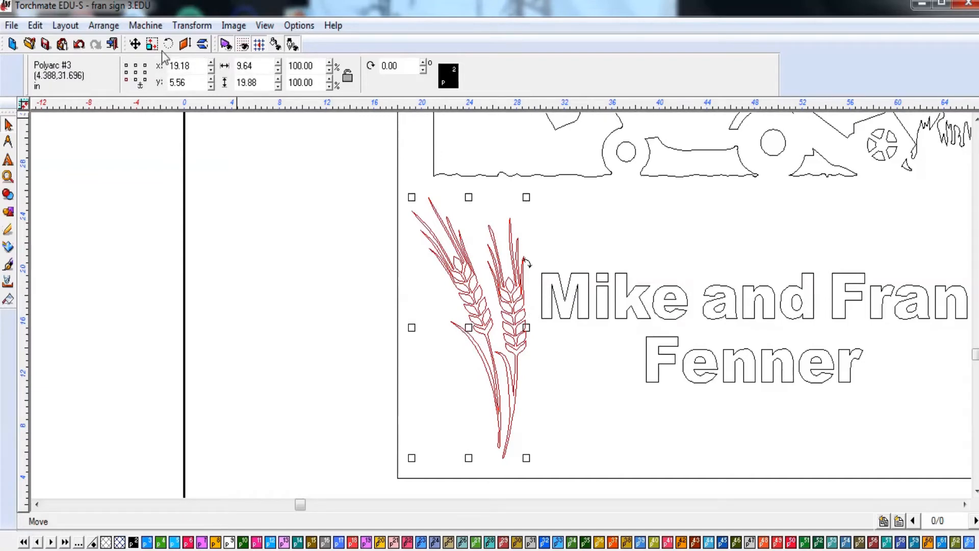
- Move the wheat artwork back into the plate's lower-left corner, at x 18.00, y 4.00 in, and deselect it
left_click_drag(468, 327, 453, 348)
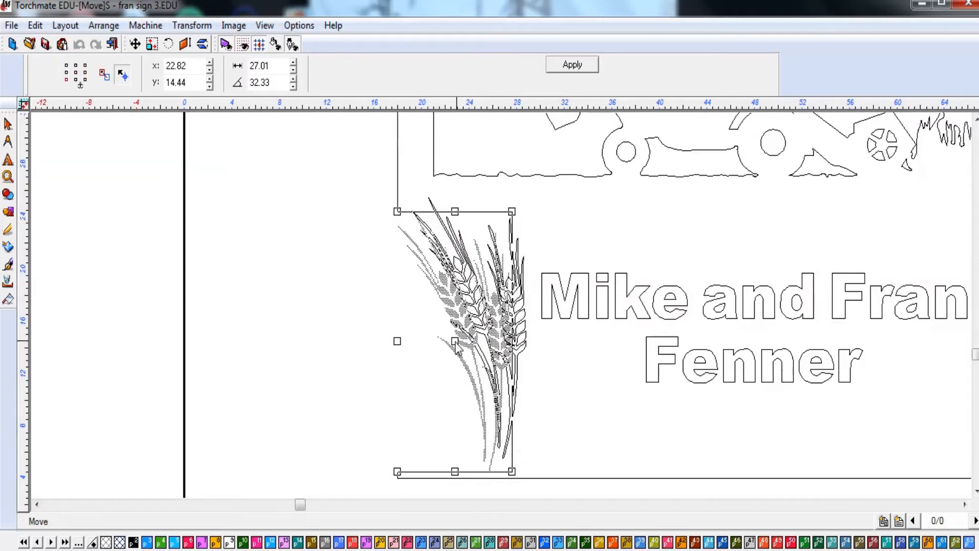
left_click(448, 444)
scroll(449, 444, "up", 2)
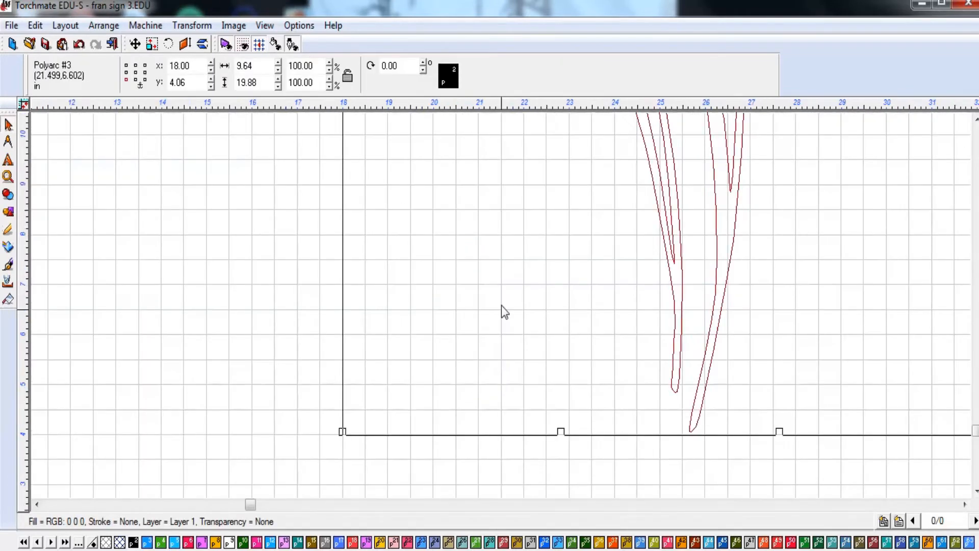
scroll(501, 305, "down", 2)
scroll(501, 306, "down", 1)
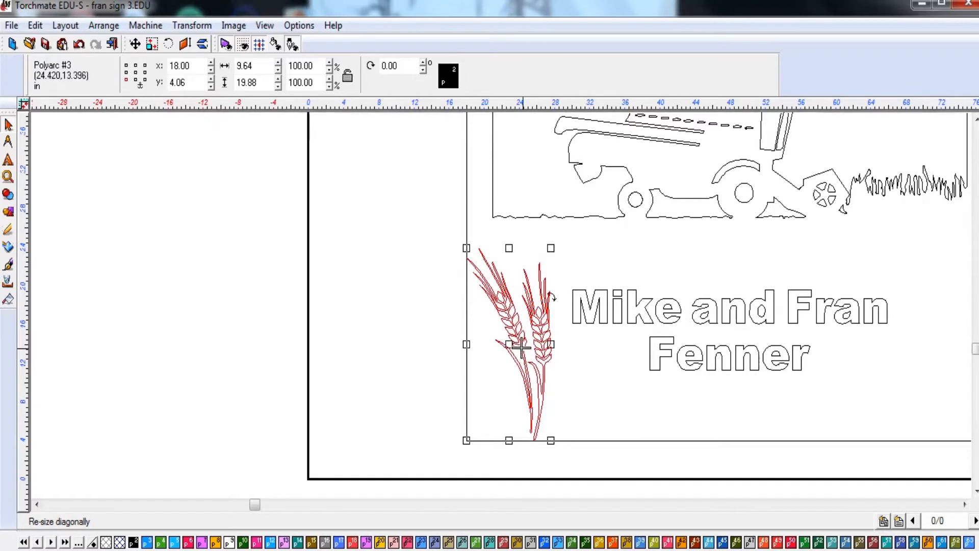
left_click_drag(512, 347, 510, 346)
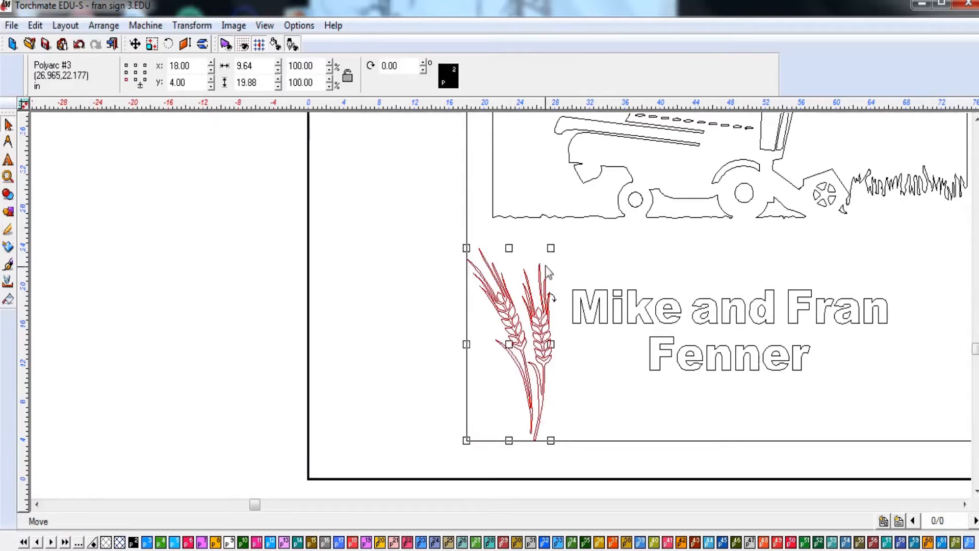
left_click(450, 264)
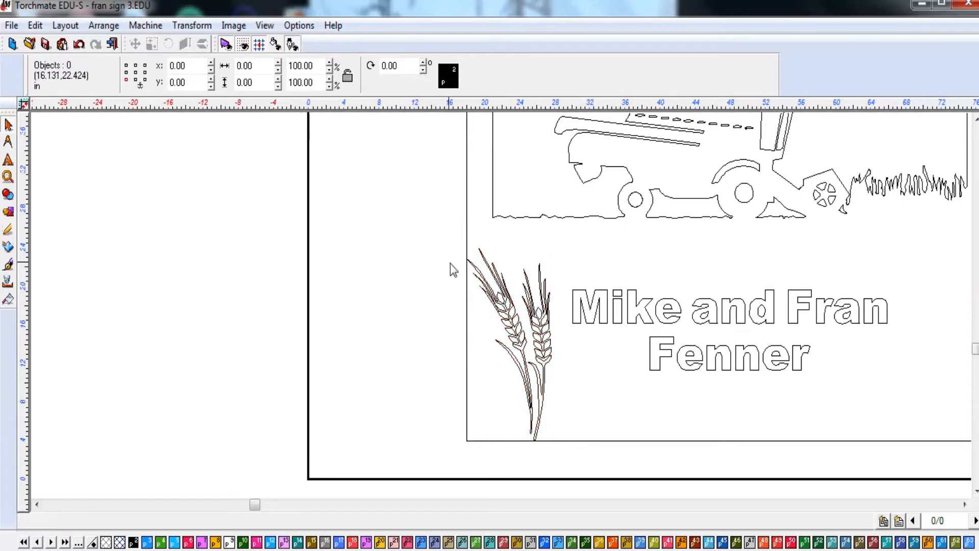
- Set the wheat artwork's y position to 5.5 in
left_click(507, 302)
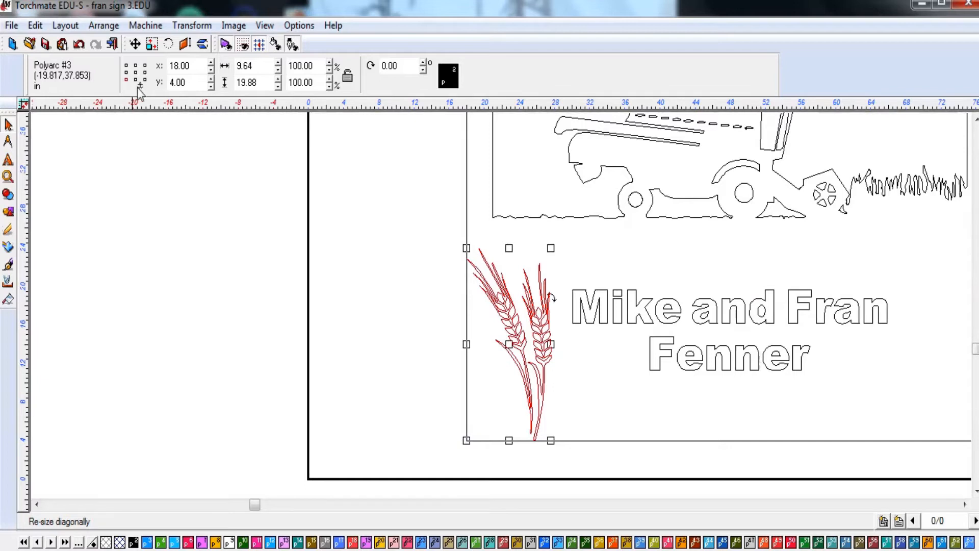
double_click(192, 83)
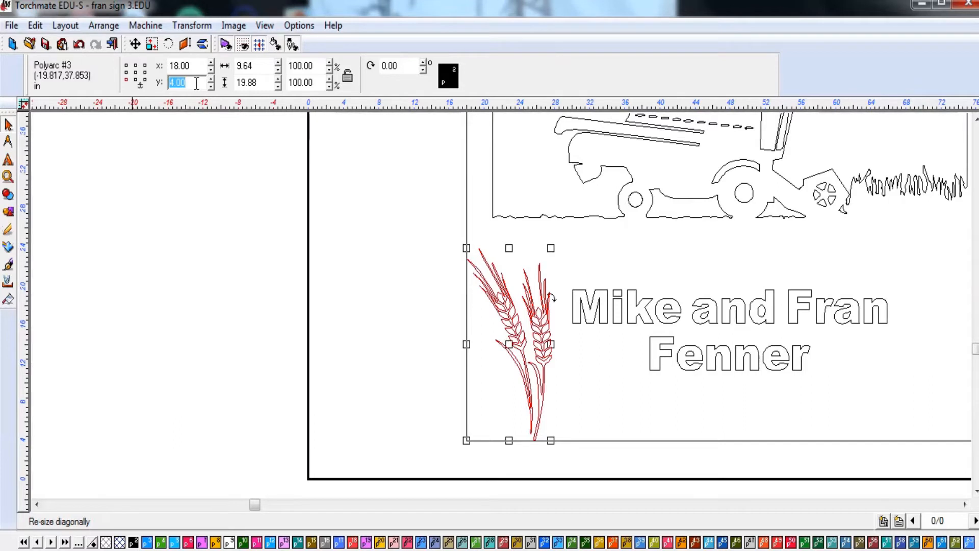
type("5.5")
key("Return")
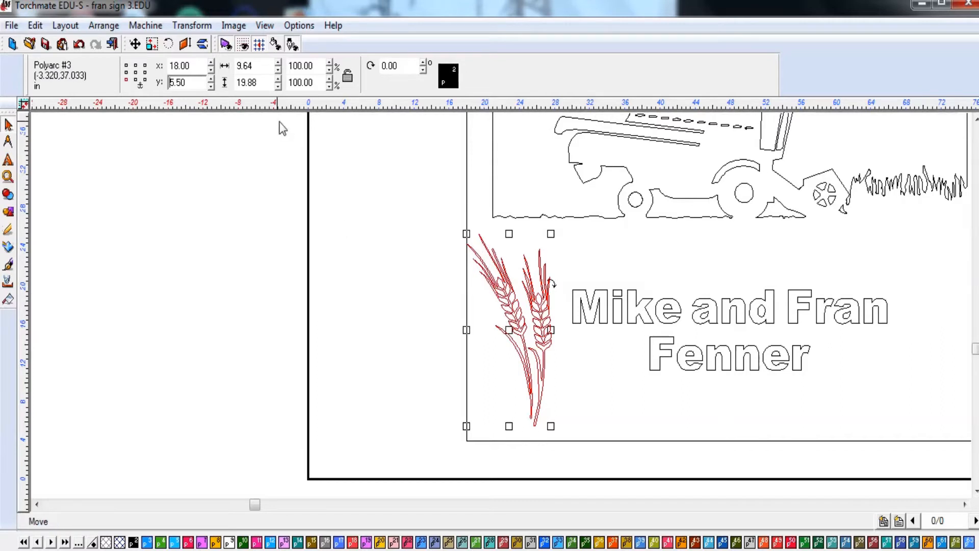
- Try x positions of 20, 19 and 19.5 in for the wheat artwork
double_click(197, 65)
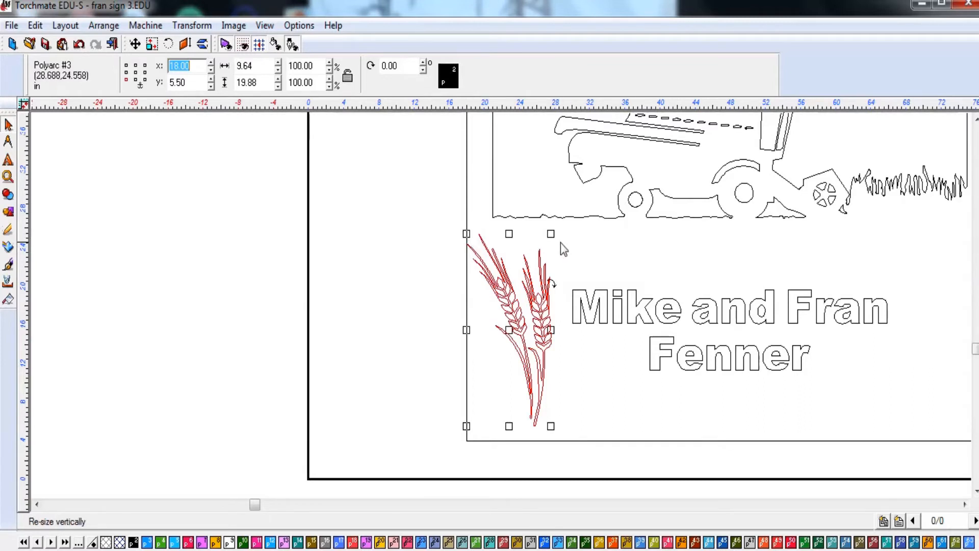
left_click(200, 69)
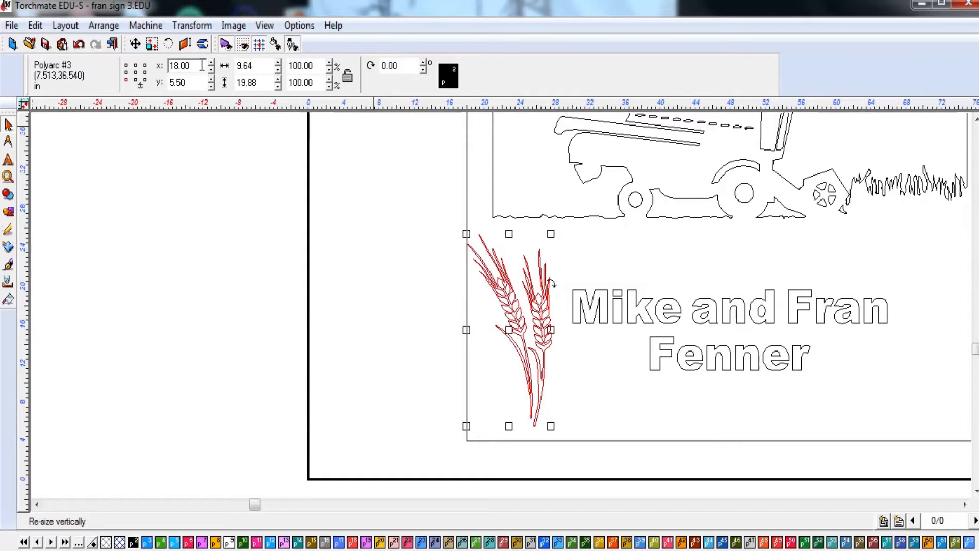
type("20")
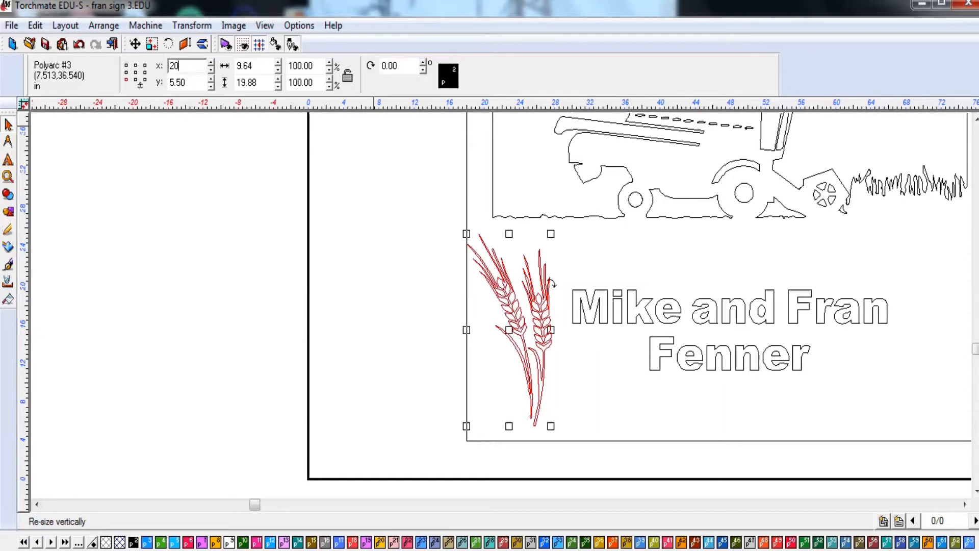
key("Return")
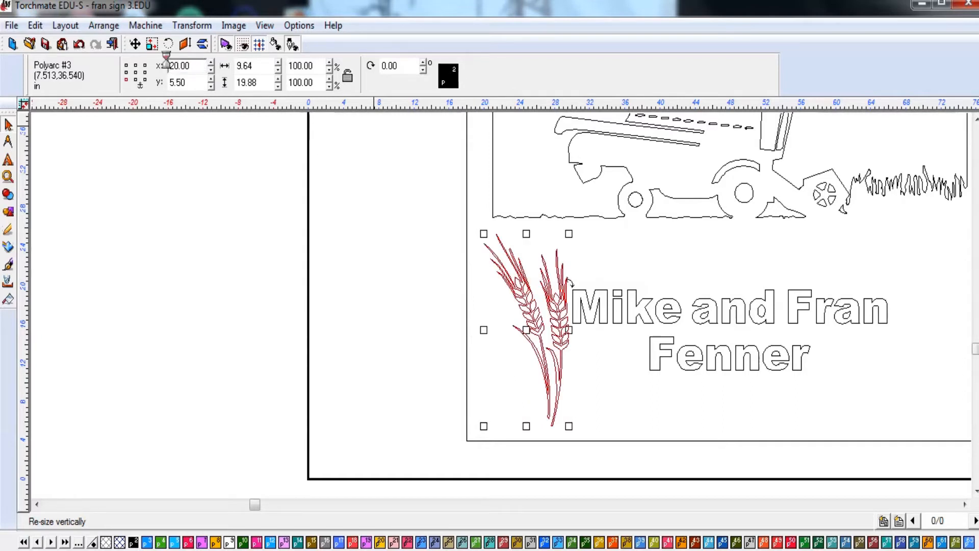
left_click_drag(195, 68, 161, 65)
type("19")
key("Return")
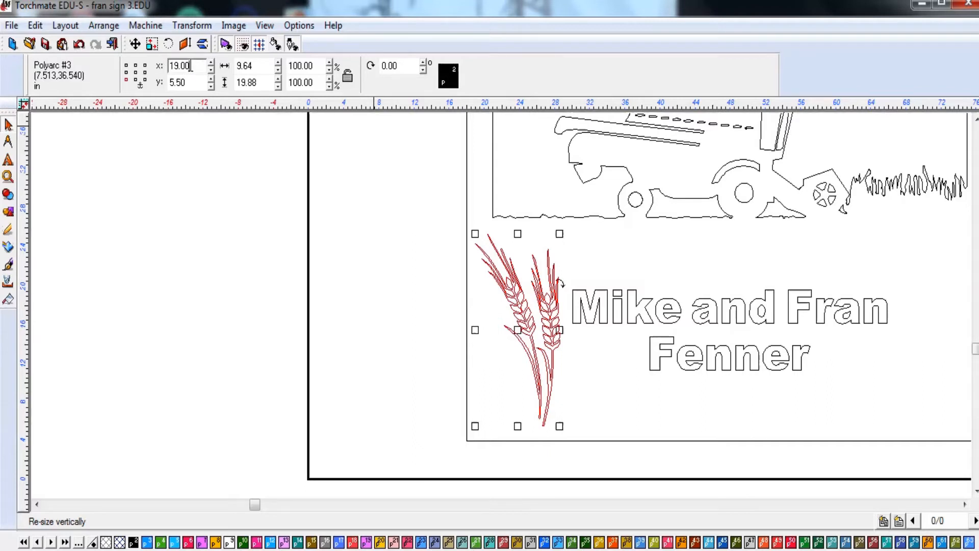
left_click_drag(200, 66, 182, 68)
key("BackSpace")
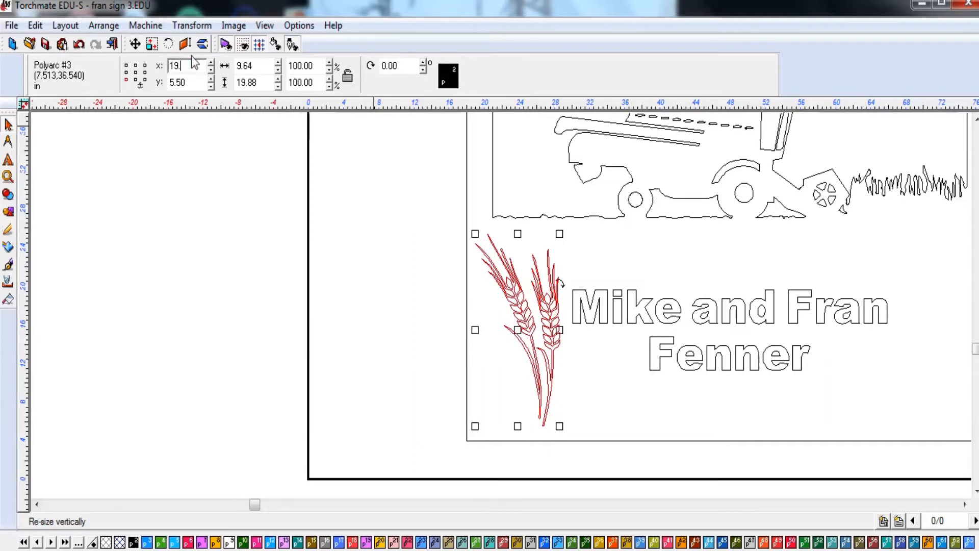
type("5")
key("Return")
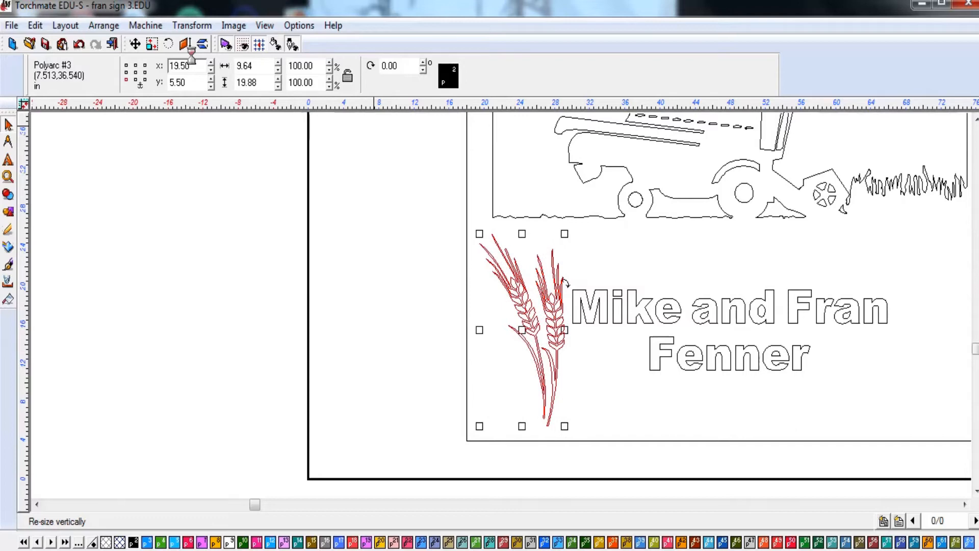
- Set the wheat artwork's x position to 19 in and deselect it
left_click_drag(198, 66, 169, 68)
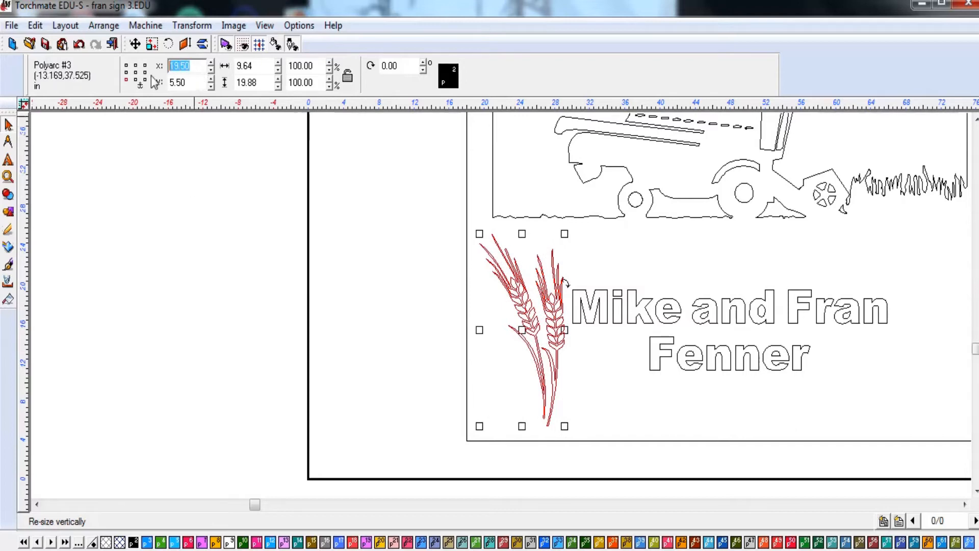
type("19")
key("Return")
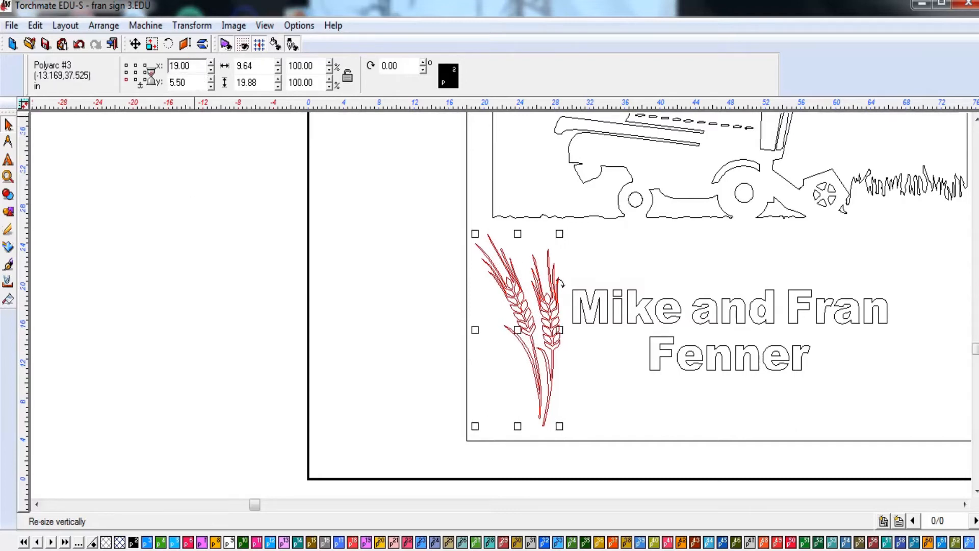
left_click(617, 391)
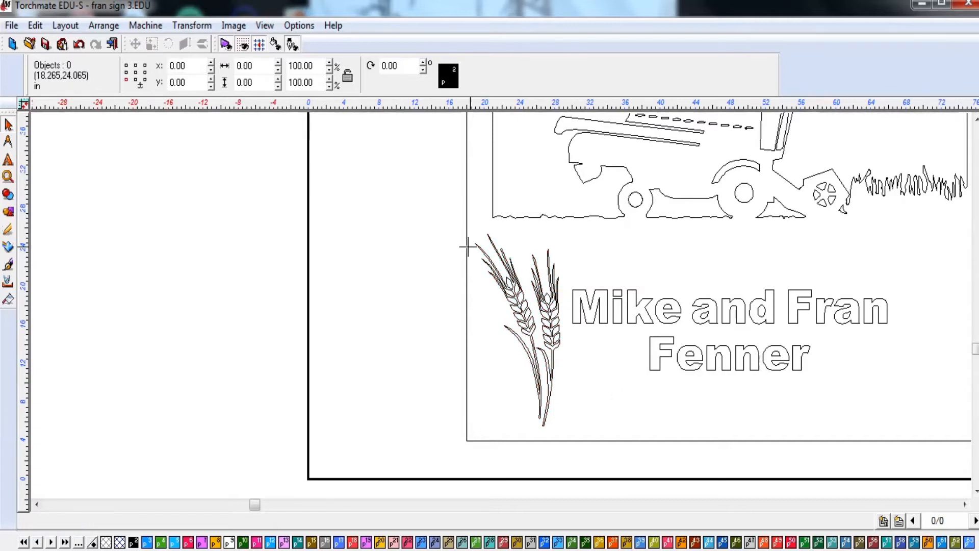
- Examine the wheat artwork's spacing from the plate's left and bottom edges and from the combine cutout above it
scroll(500, 305, "up", 5)
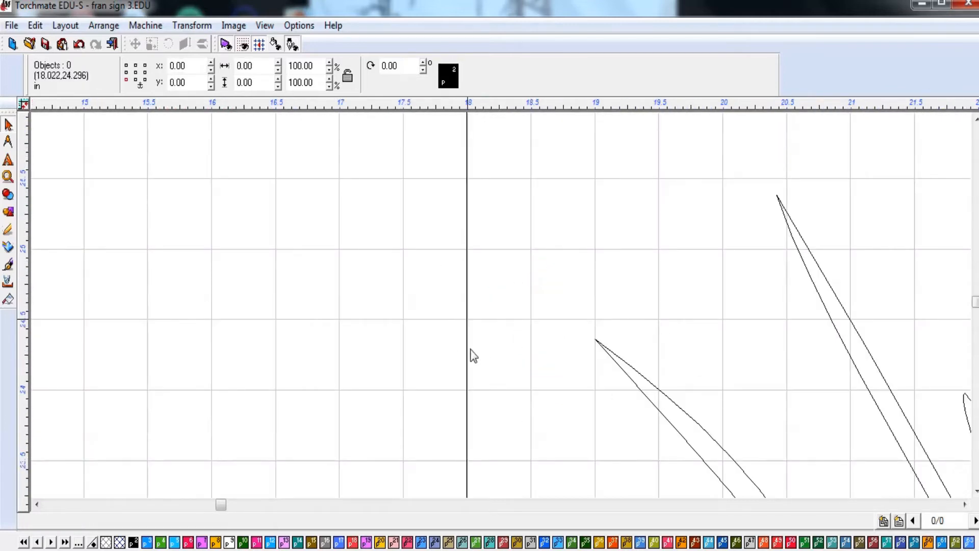
scroll(591, 338, "down", 3)
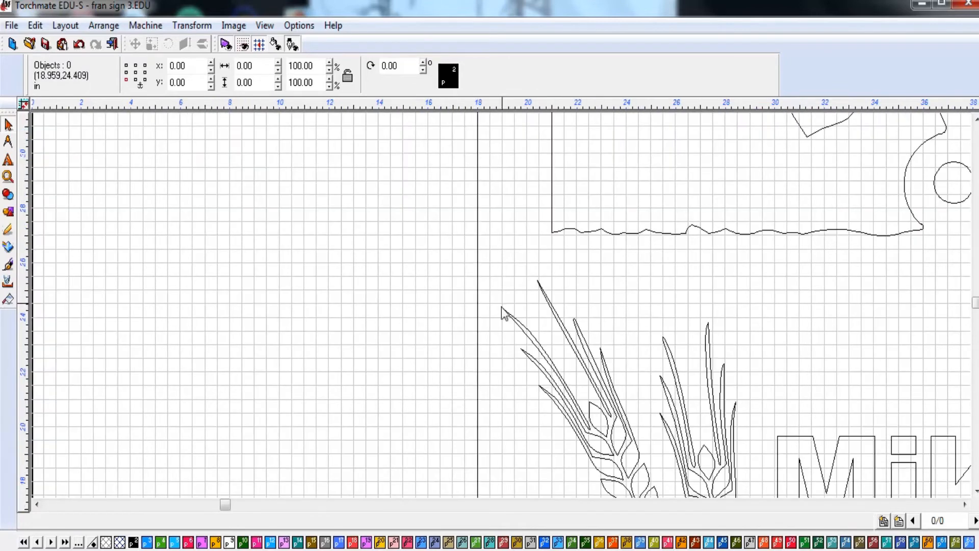
scroll(501, 305, "up", 2)
scroll(501, 307, "down", 1)
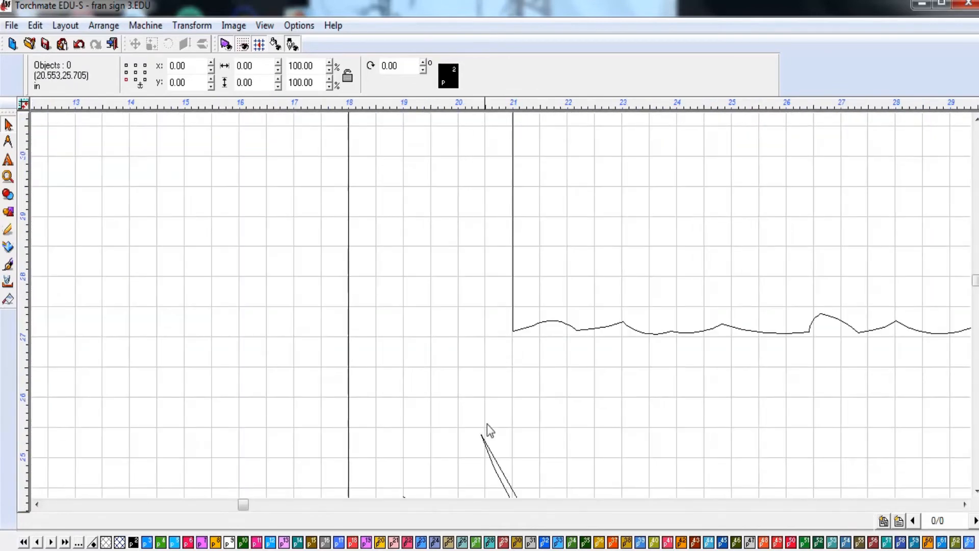
scroll(486, 439, "down", 2)
scroll(500, 306, "up", 3)
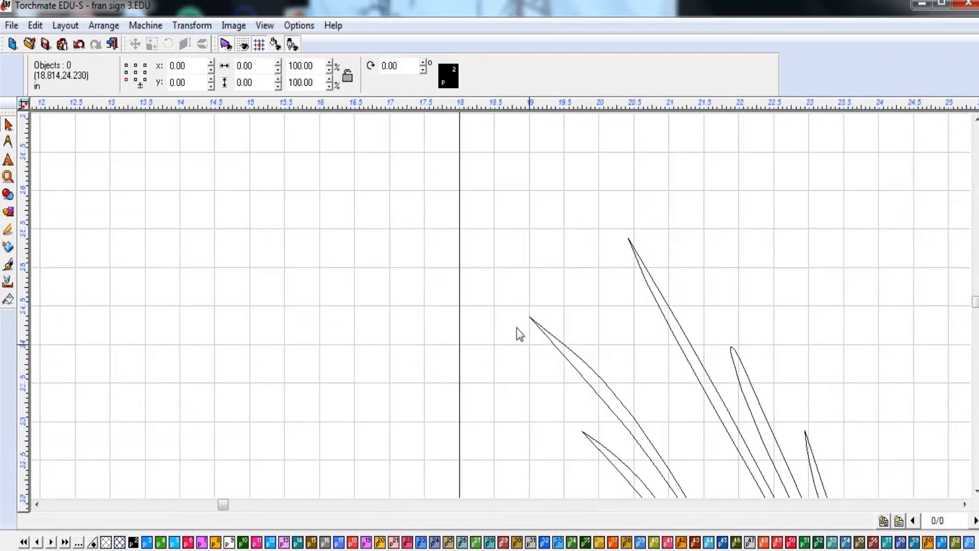
scroll(502, 314, "down", 2)
scroll(501, 308, "up", 1)
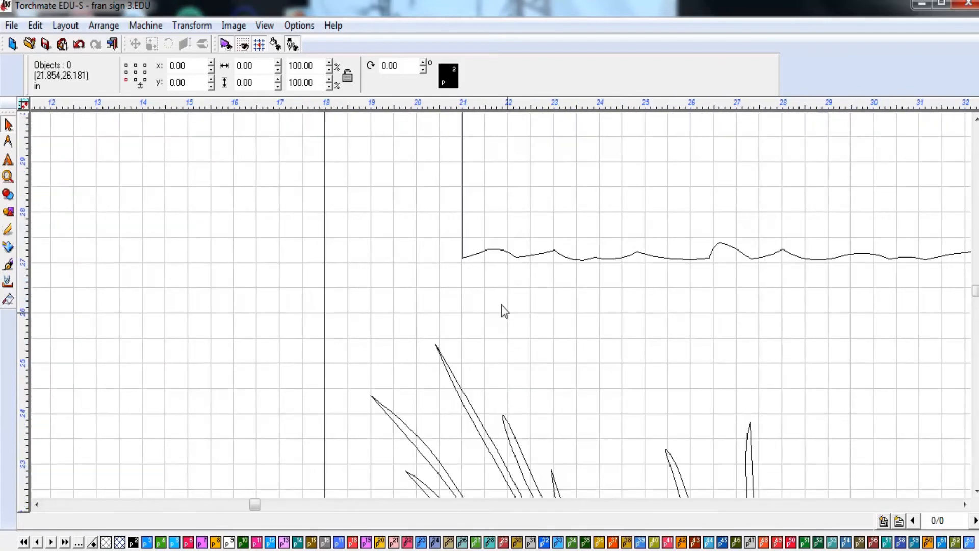
scroll(466, 334, "down", 4)
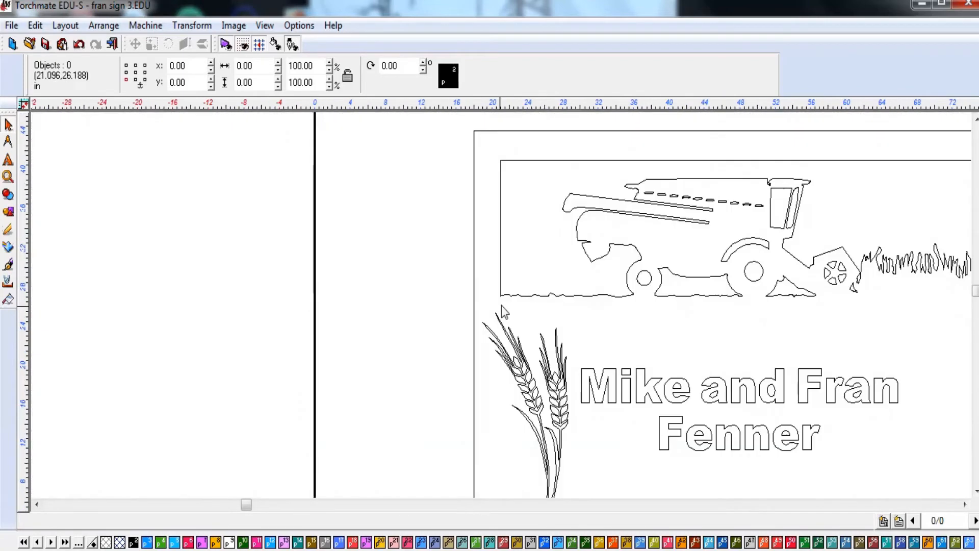
scroll(501, 283, "up", 4)
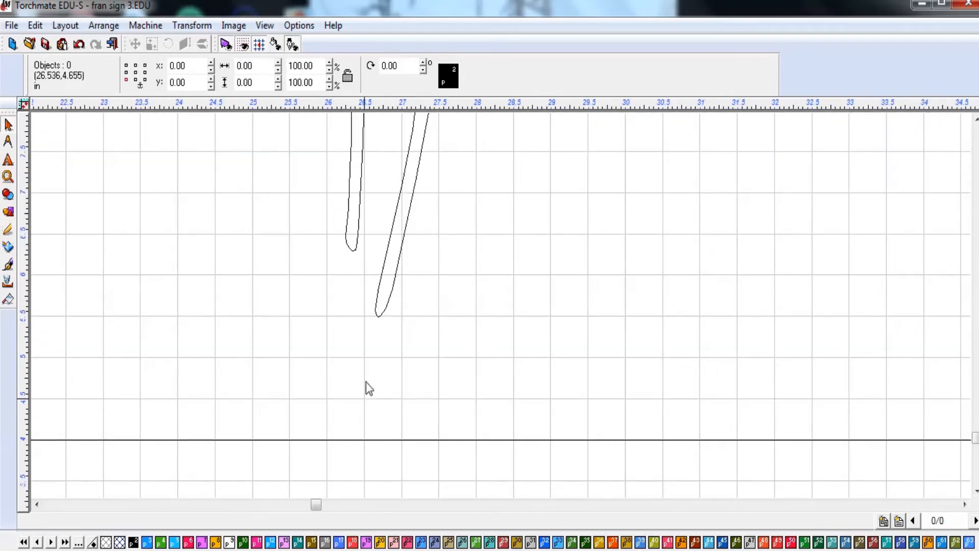
scroll(501, 305, "down", 3)
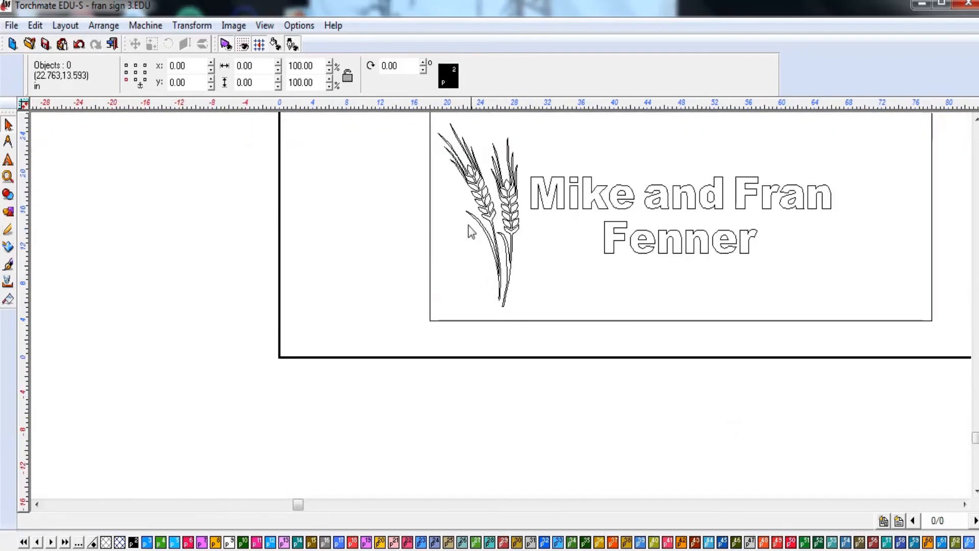
scroll(493, 286, "down", 2)
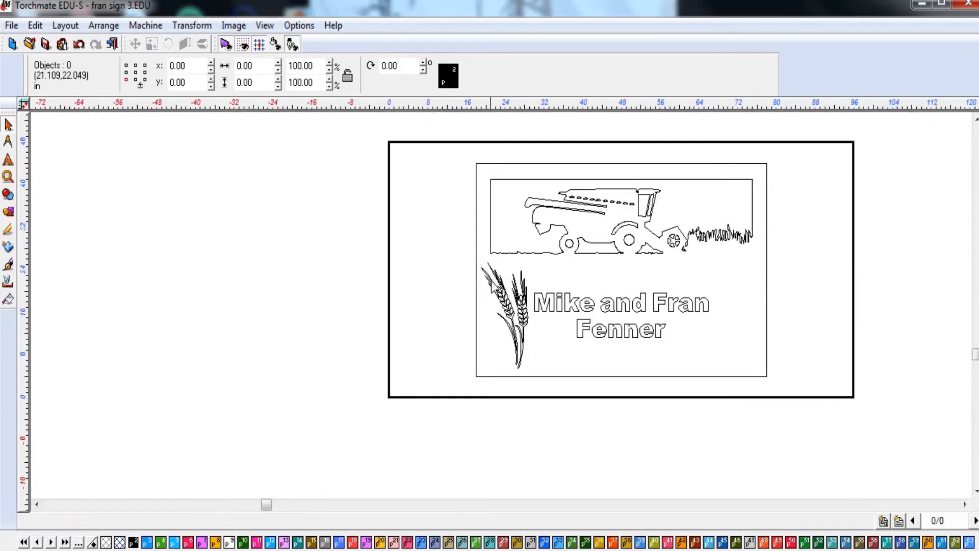
- Duplicate the wheat artwork
left_click(508, 307)
scroll(508, 307, "down", 2)
scroll(505, 307, "up", 5)
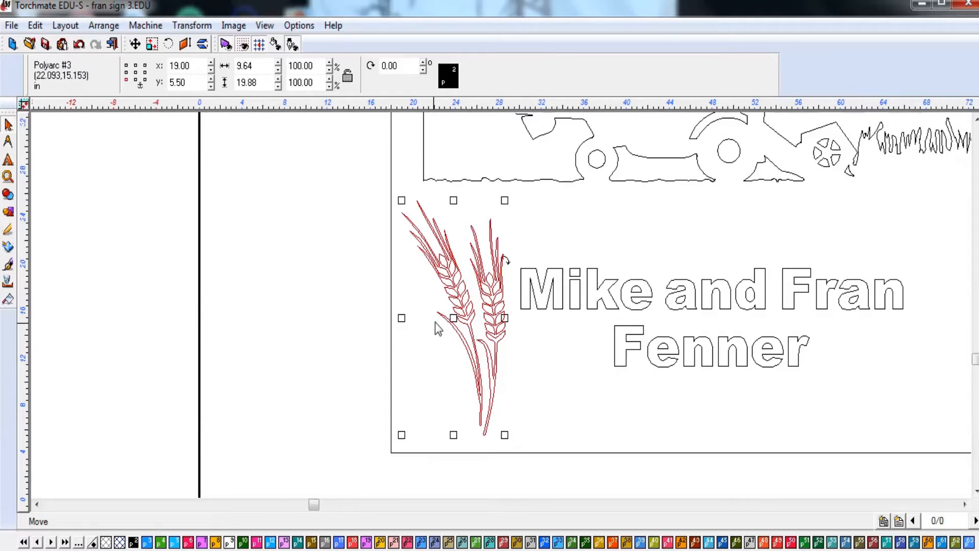
key("ctrl+d")
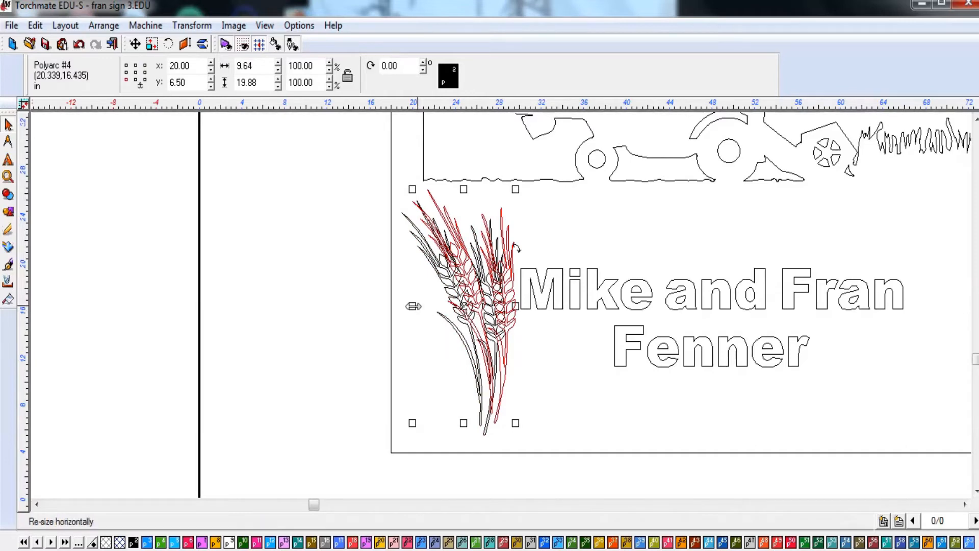
- Try to resize the duplicated wheat horizontally from its left edge across the lettering, and cancel the change
left_click_drag(414, 306, 620, 350)
scroll(620, 350, "up", 3)
mouse_move(501, 305)
left_mouse_down()
mouse_move(485, 320)
mouse_move(555, 321)
mouse_move(505, 334)
mouse_move(501, 305)
mouse_move(493, 313)
left_mouse_up()
scroll(502, 305, "down", 3)
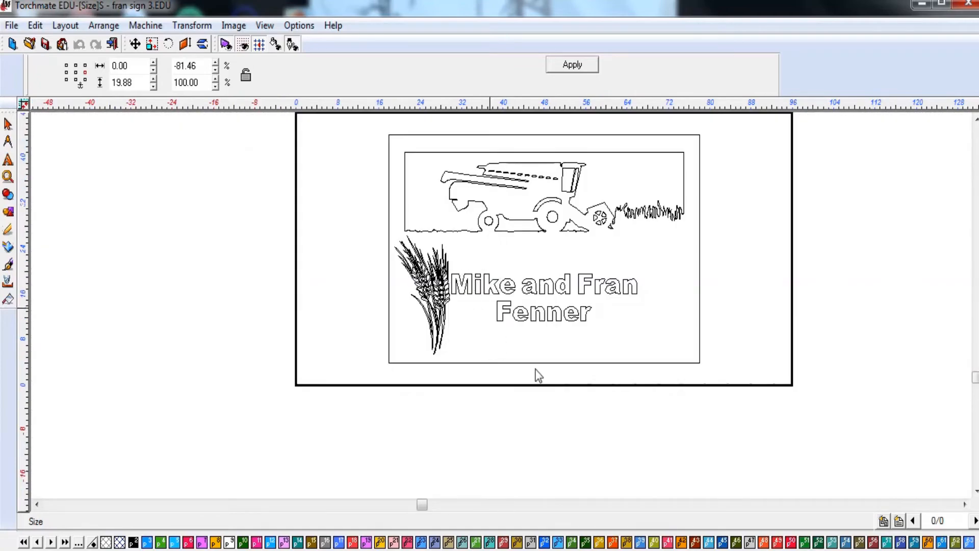
key("ctrl+z")
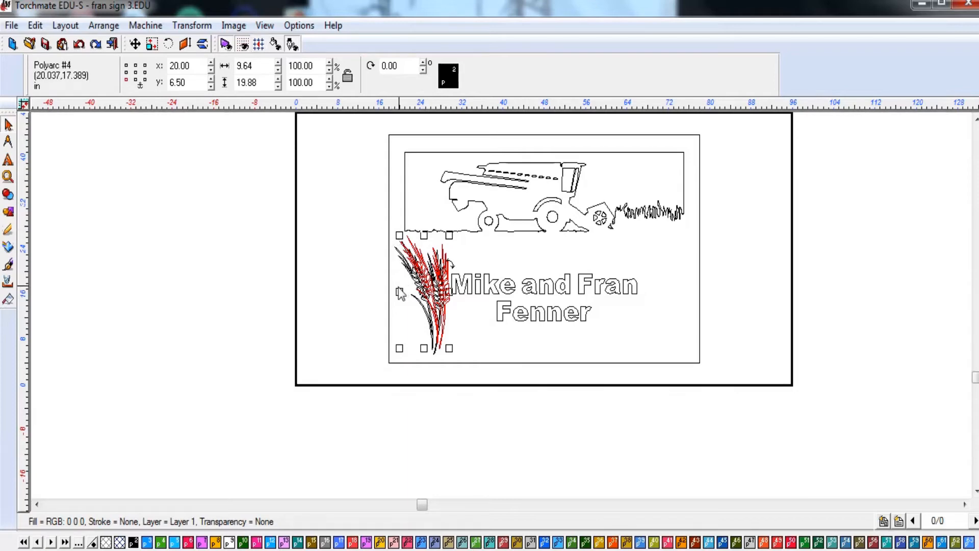
- Mirror the duplicated wheat horizontally by resizing its left edge past its right edge to a width of about 9.65 in
left_click_drag(399, 290, 618, 329)
scroll(470, 307, "up", 2)
scroll(505, 312, "up", 5)
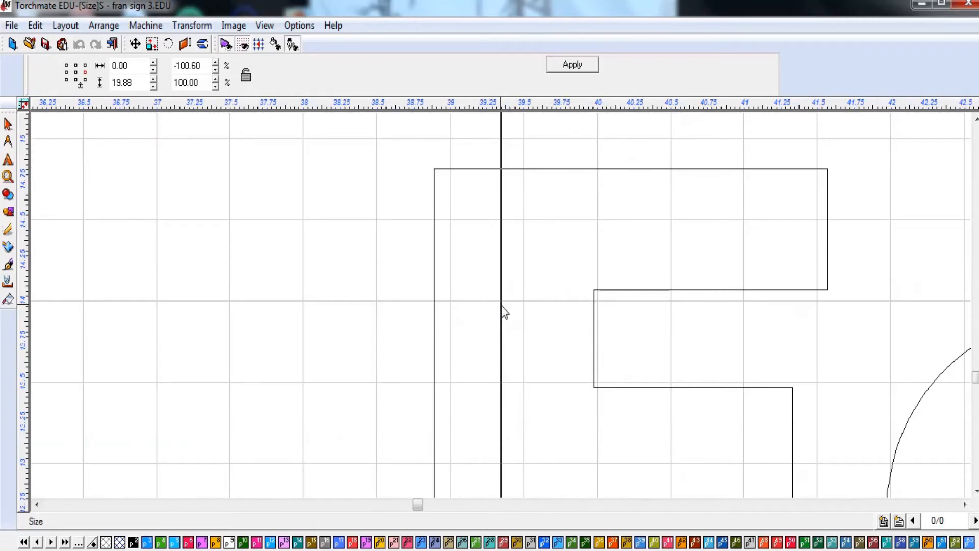
left_click_drag(504, 312, 497, 318)
scroll(498, 311, "down", 5)
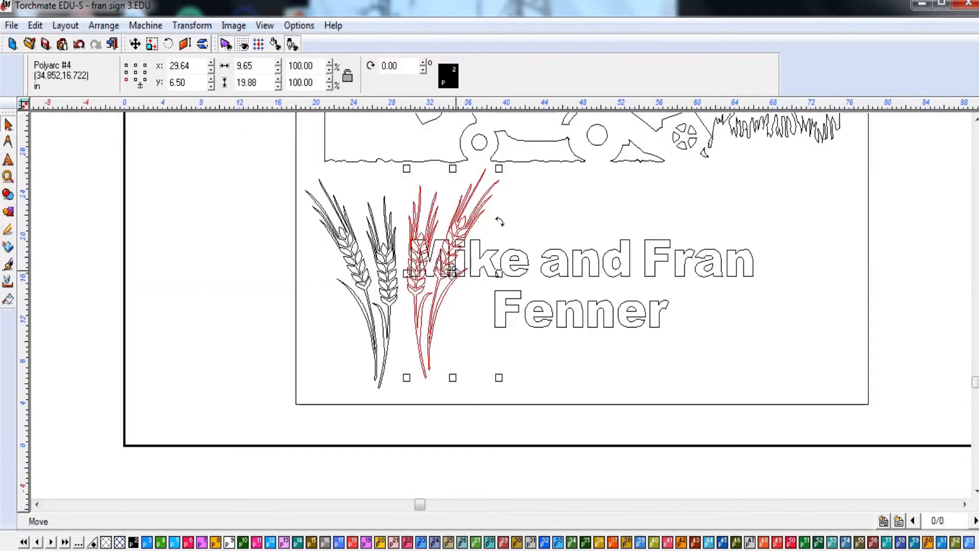
- Move the mirrored wheat to the plate's lower right corner, set its position to x 77 in and y 5.5 in, and deselect it
left_click_drag(475, 276, 846, 304)
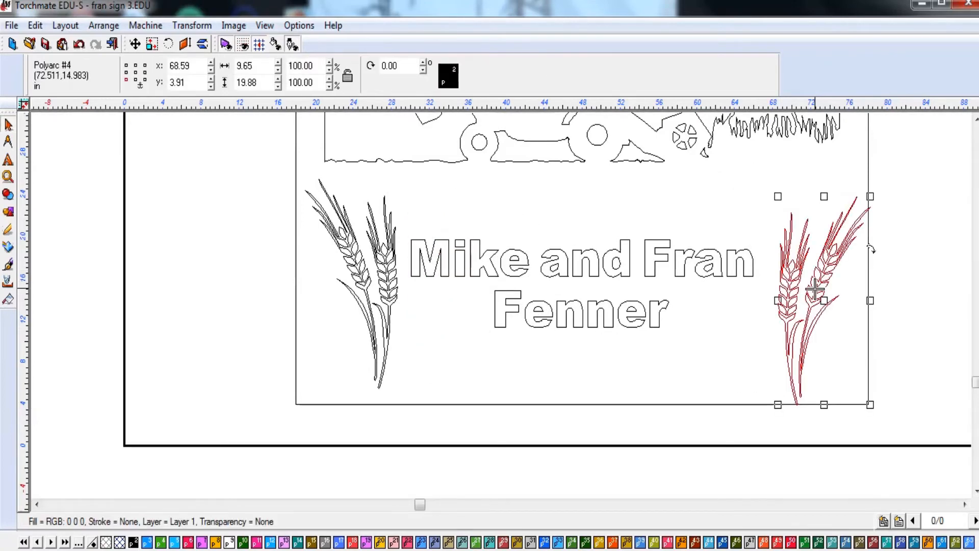
left_click_drag(815, 292, 826, 306)
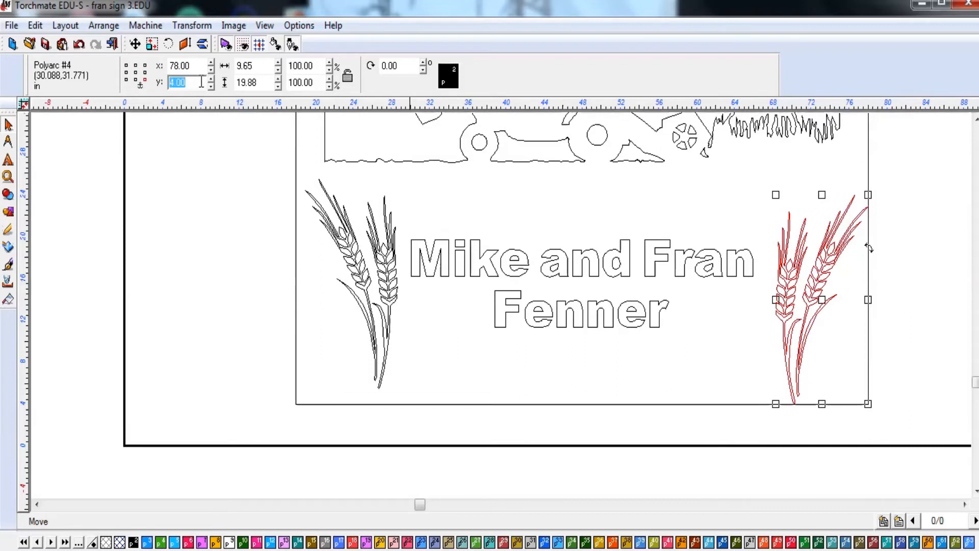
type("5")
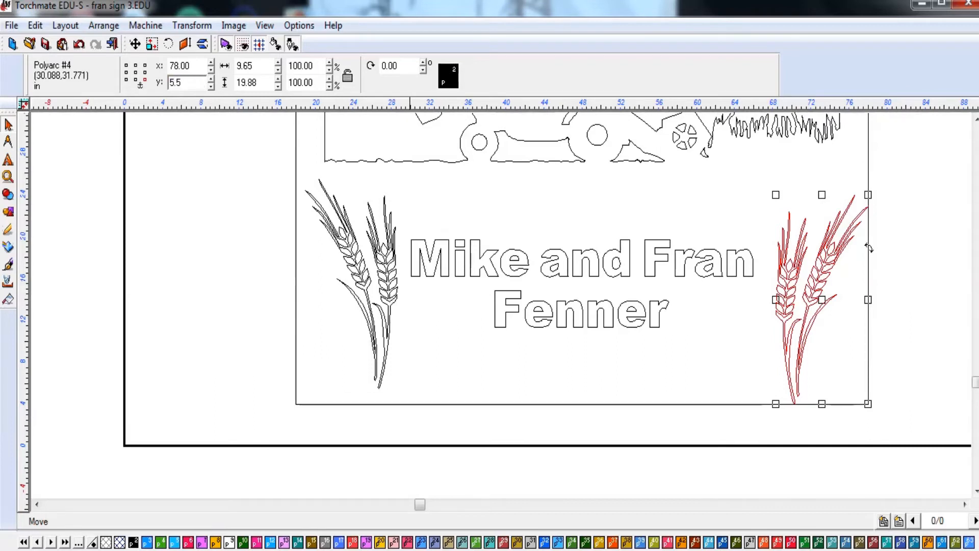
type(".5")
key("Return")
double_click(198, 69)
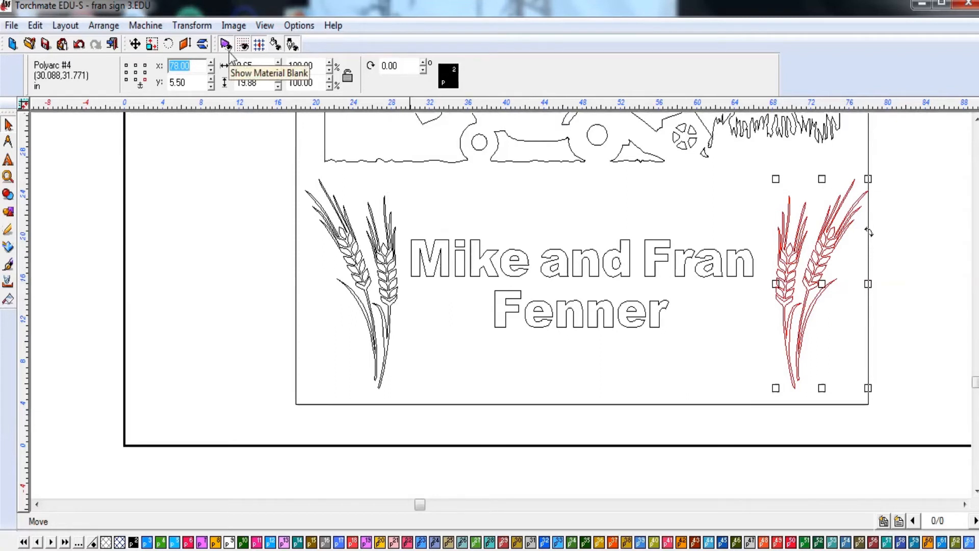
type("77")
key("Return")
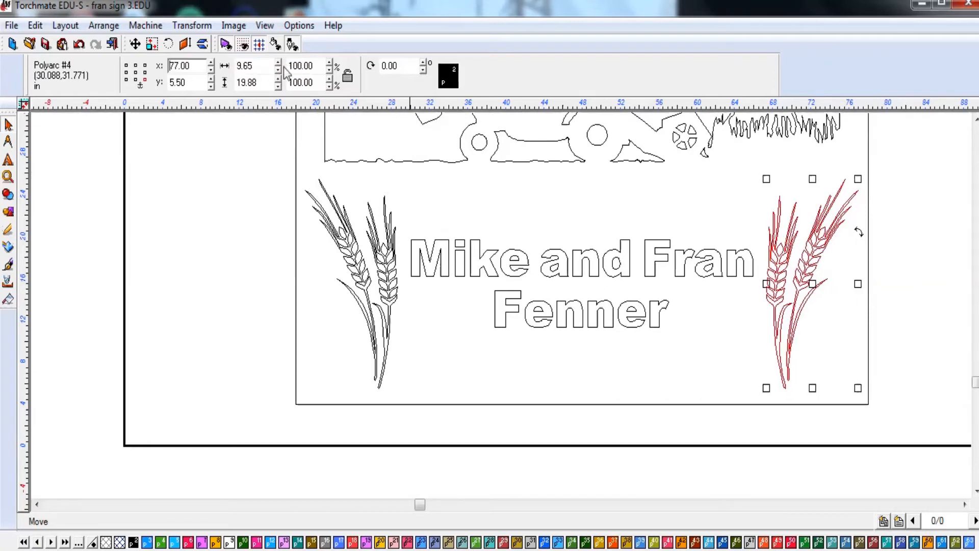
left_click(730, 385)
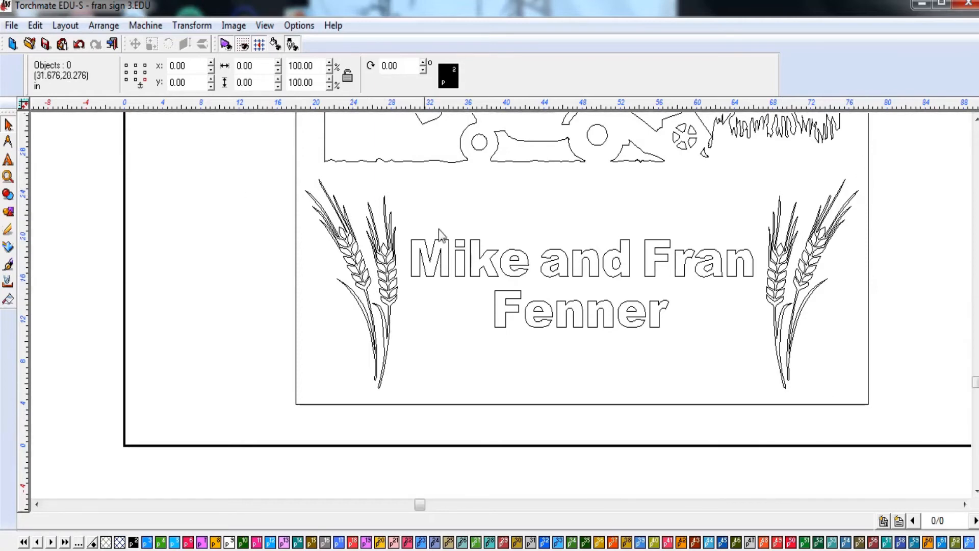
- Examine the mirrored wheat's spacing from the lettering and the plate's right edge, and the border around the combine cutout
scroll(790, 255, "up", 2)
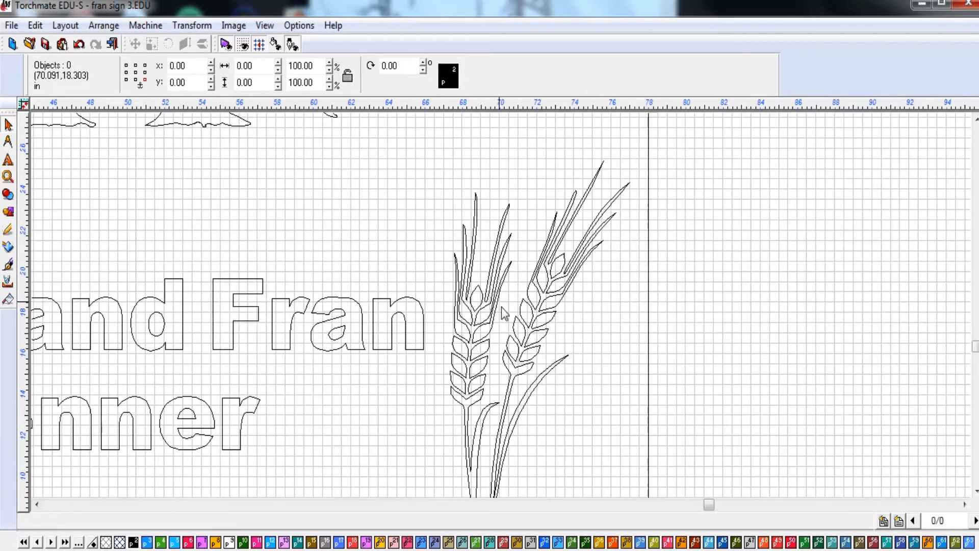
left_click(492, 295)
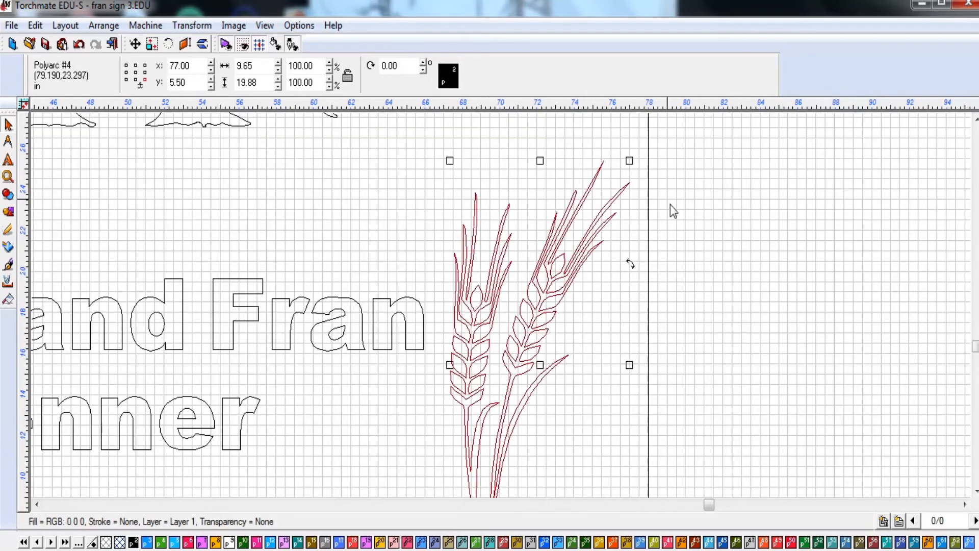
scroll(592, 255, "down", 2)
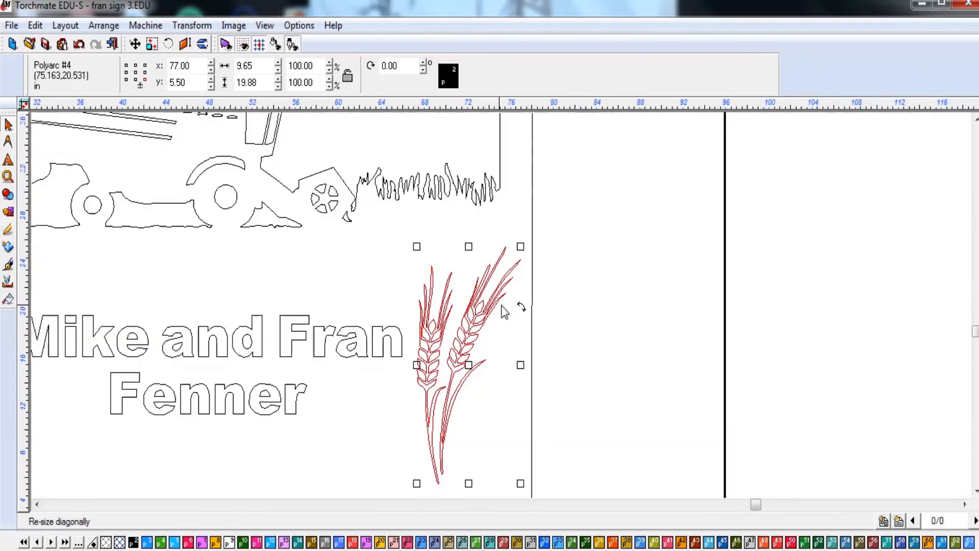
scroll(455, 325, "down", 2)
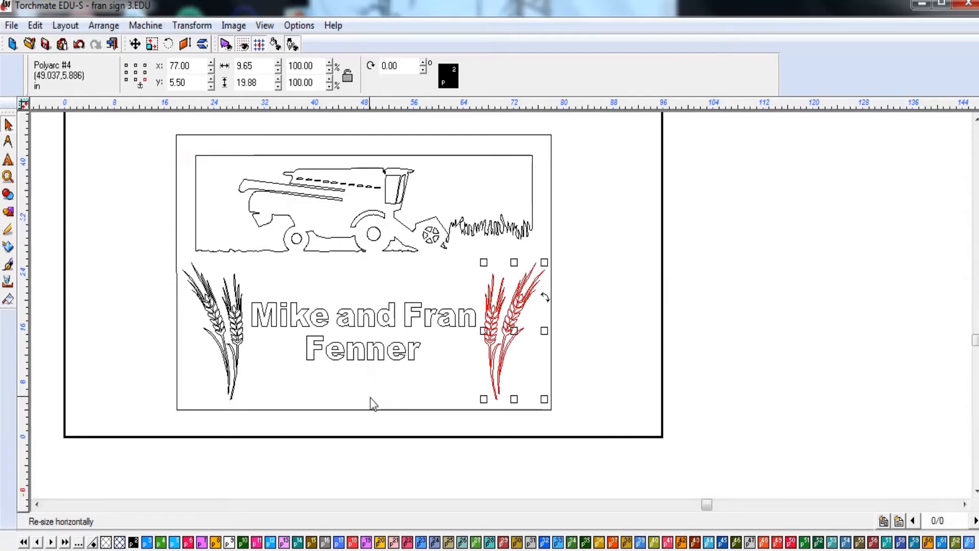
left_click(323, 380)
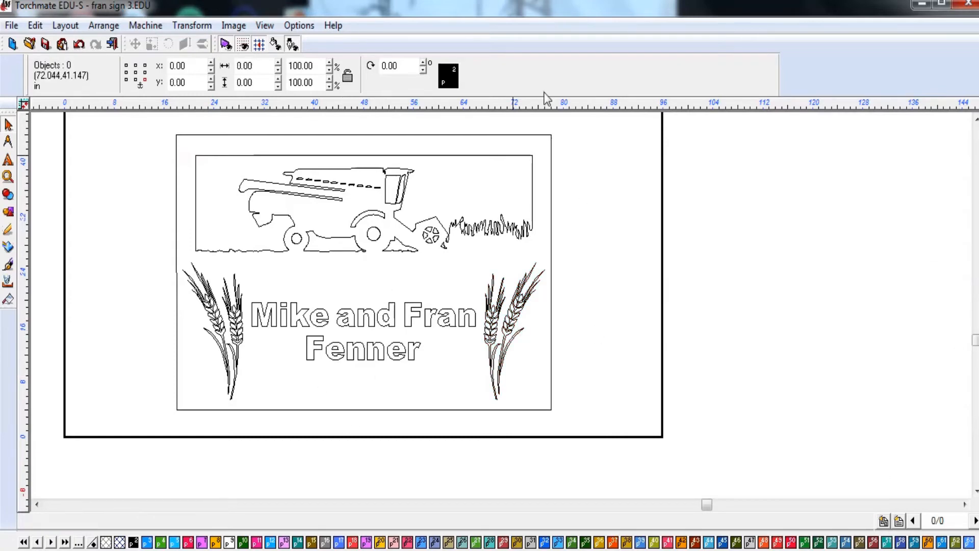
scroll(503, 308, "up", 3)
scroll(503, 308, "down", 4)
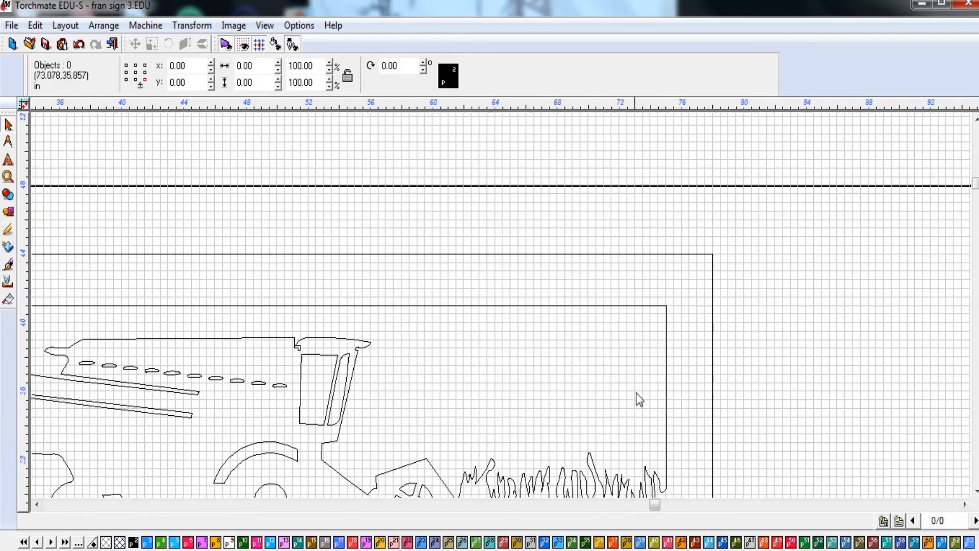
scroll(515, 275, "down", 2)
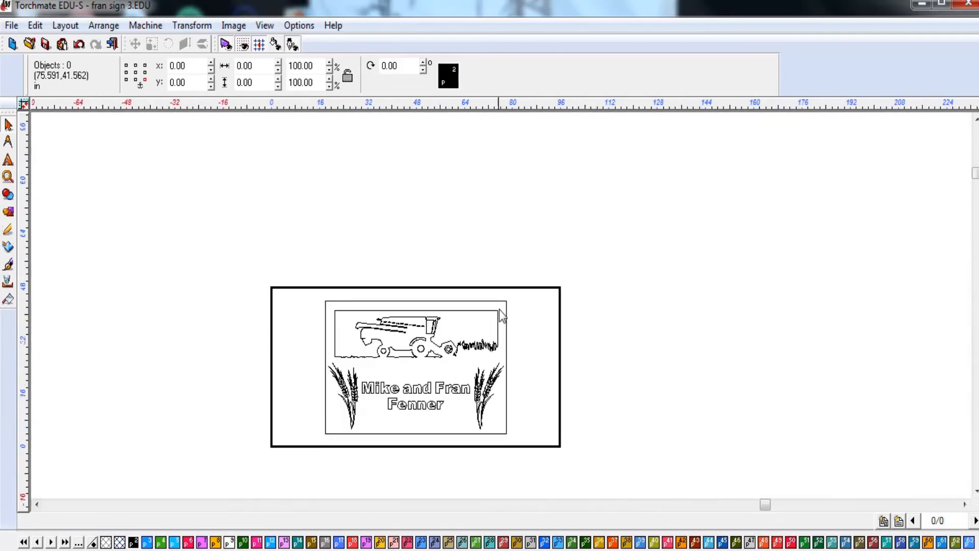
scroll(482, 408, "up", 2)
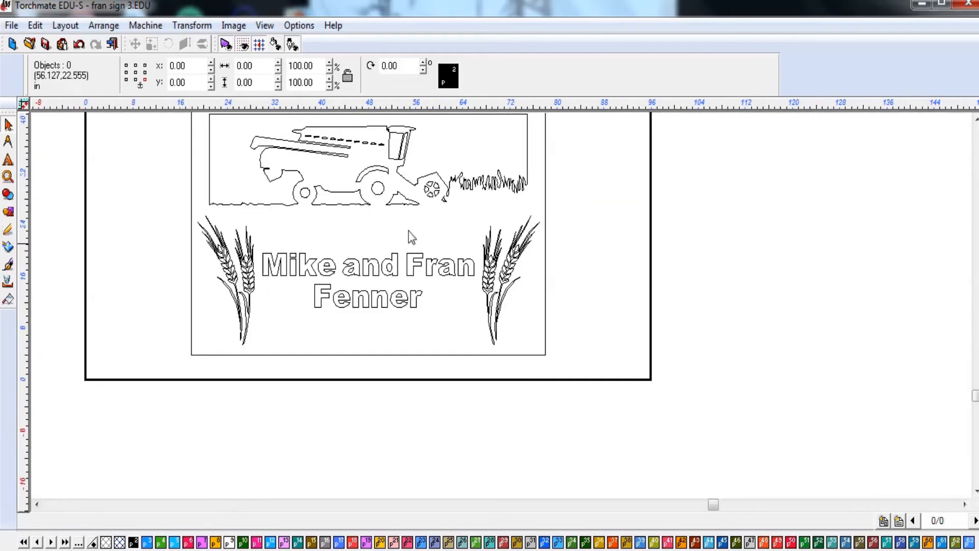
- Combine the plate with its combine cutout, the name lettering and both wheat artworks into a single path
left_click(328, 265)
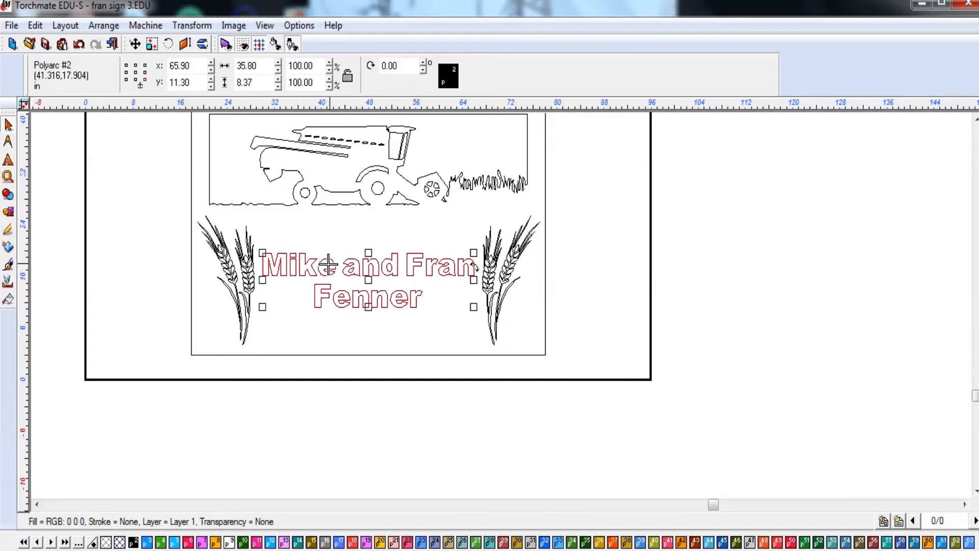
left_click(331, 206)
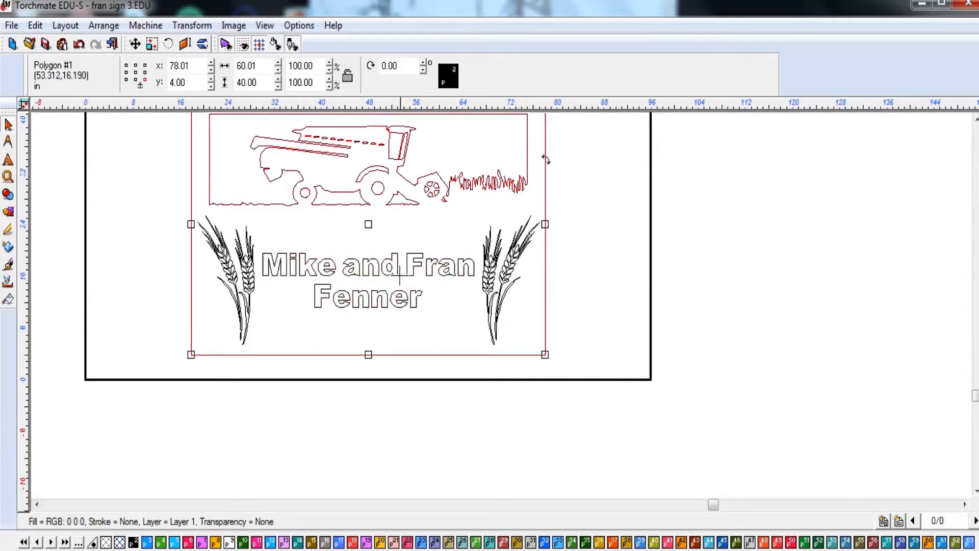
left_click(256, 281)
left_click(493, 272)
scroll(493, 272, "down", 3)
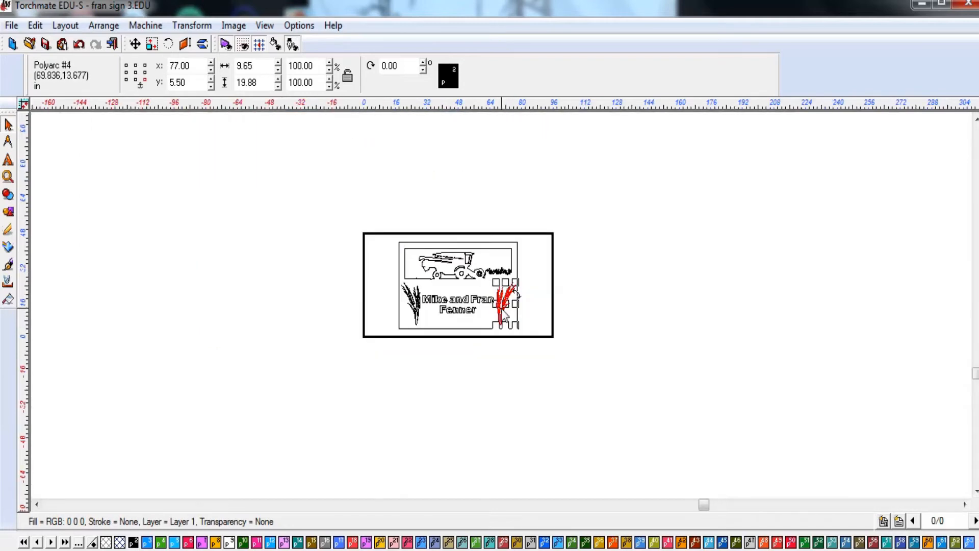
left_click_drag(546, 196, 360, 382)
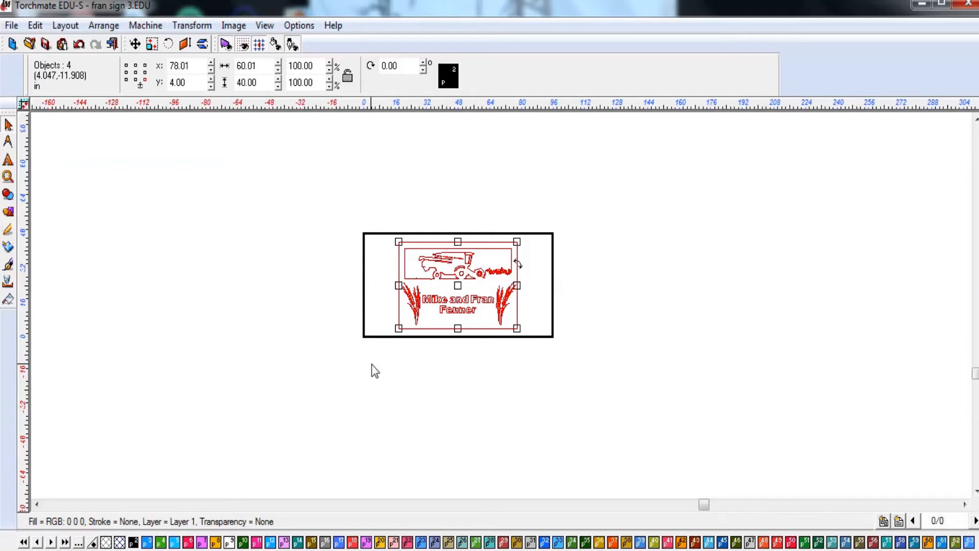
key("ctrl+m")
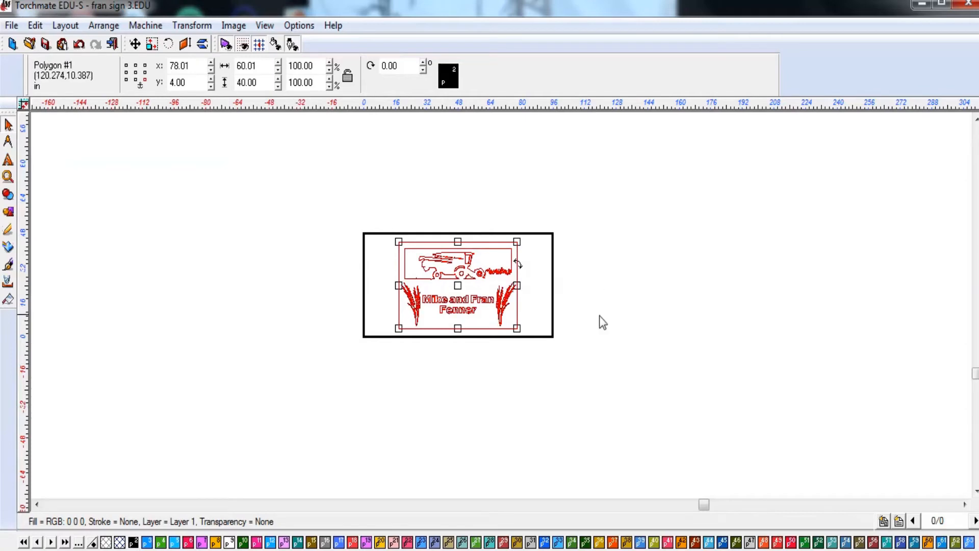
left_click(599, 316)
- Check that the whole sign selects as one object, and examine it with the filled preview on and off
scroll(493, 300, "up", 3)
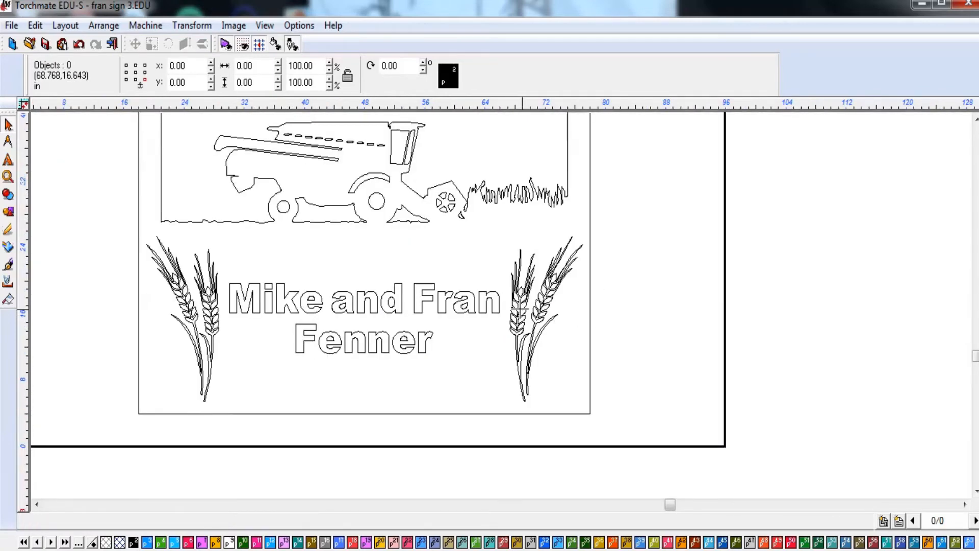
left_click(513, 301)
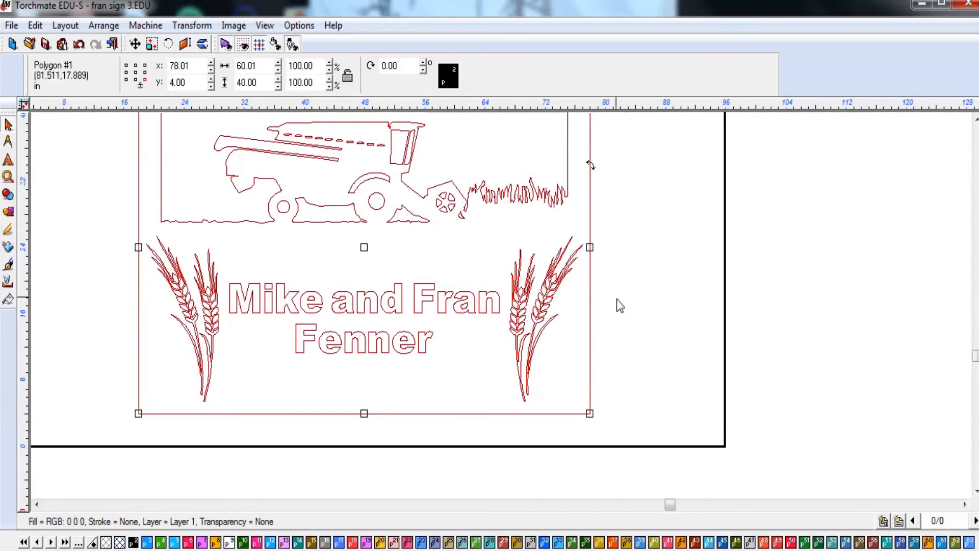
left_click(684, 331)
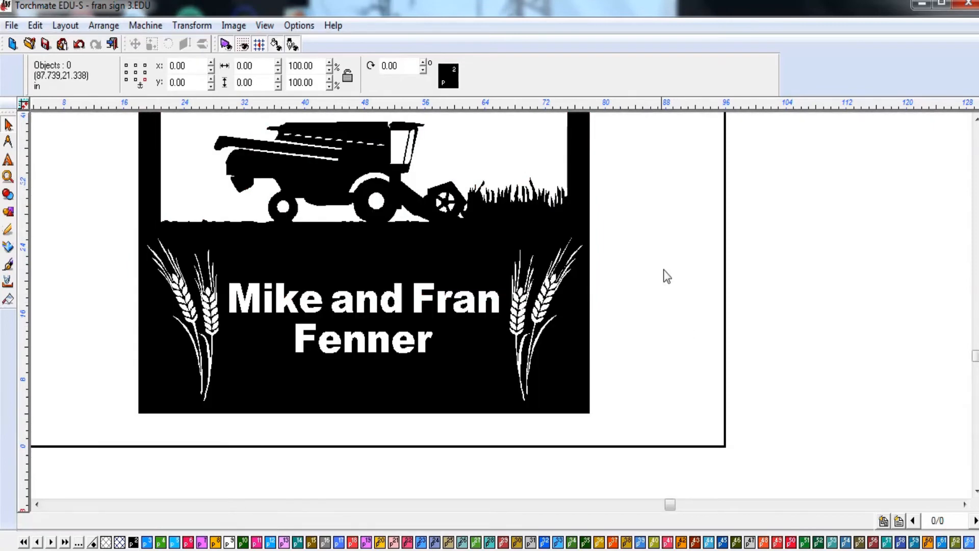
scroll(663, 270, "down", 1)
scroll(501, 305, "up", 1)
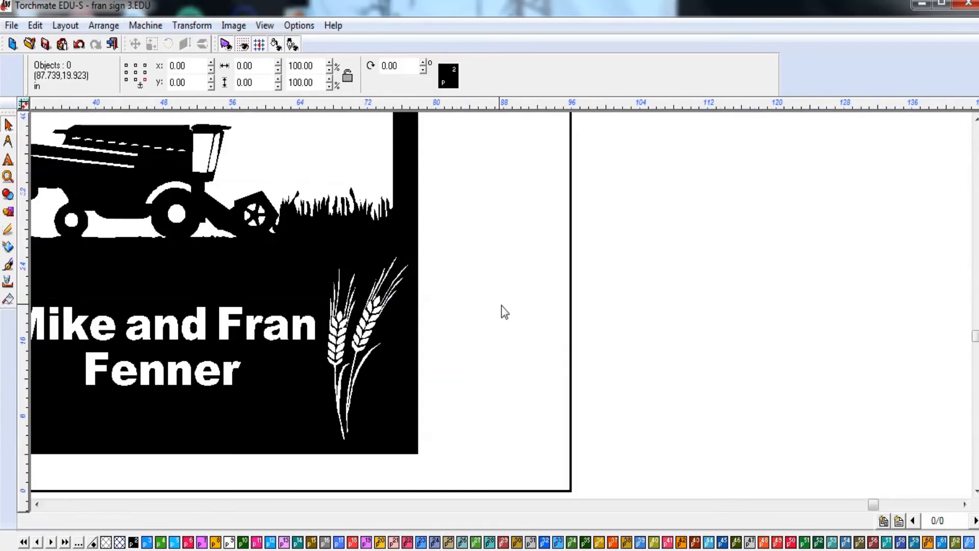
scroll(501, 305, "down", 1)
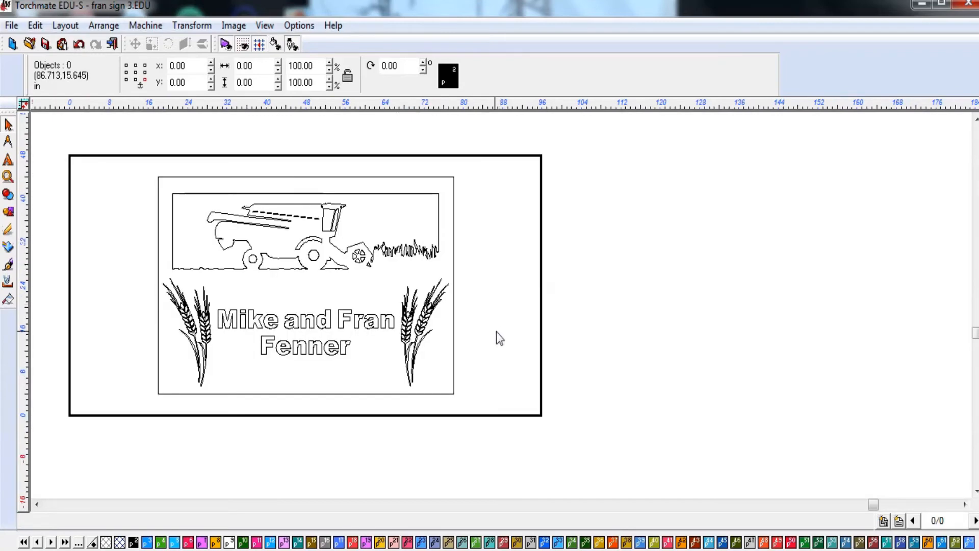
scroll(501, 314, "up", 1)
scroll(504, 312, "down", 1)
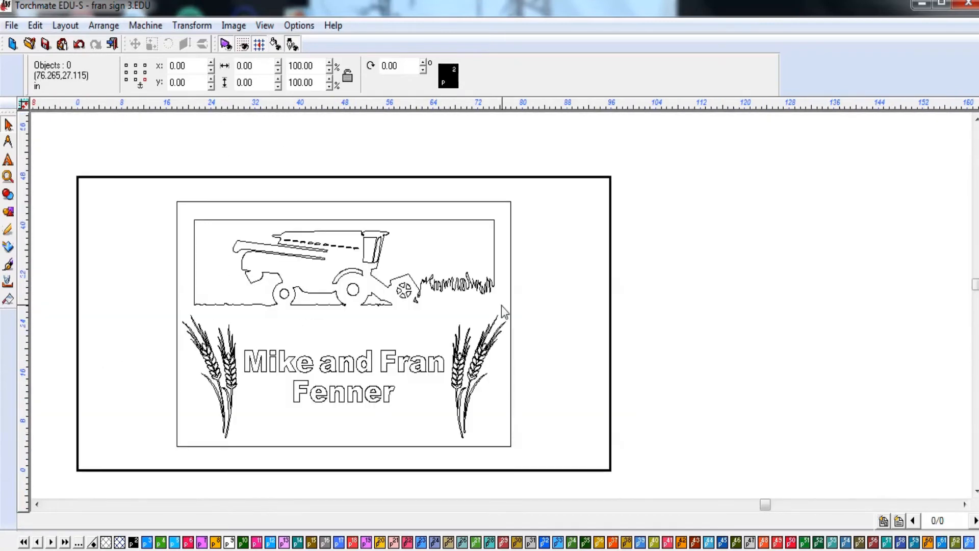
- Examine the border width between the plate's upper right corner and the combine cutout against the grid
scroll(504, 311, "up", 1)
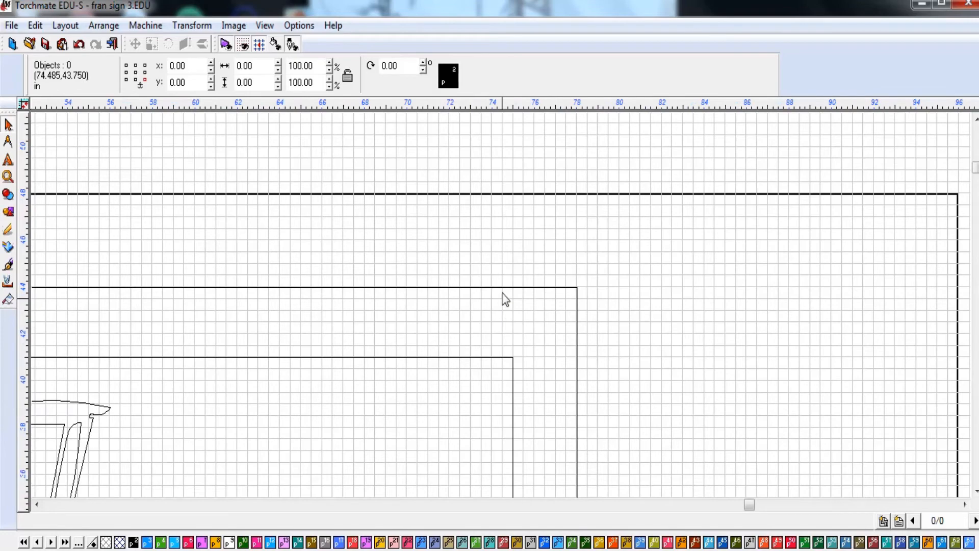
left_click(503, 287)
scroll(536, 357, "up", 1)
scroll(501, 306, "down", 1)
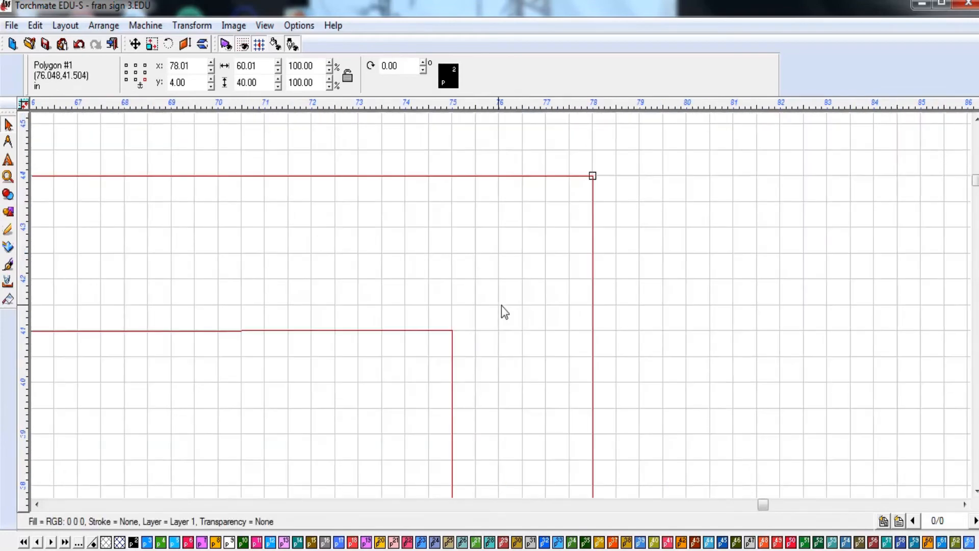
scroll(500, 309, "down", 3)
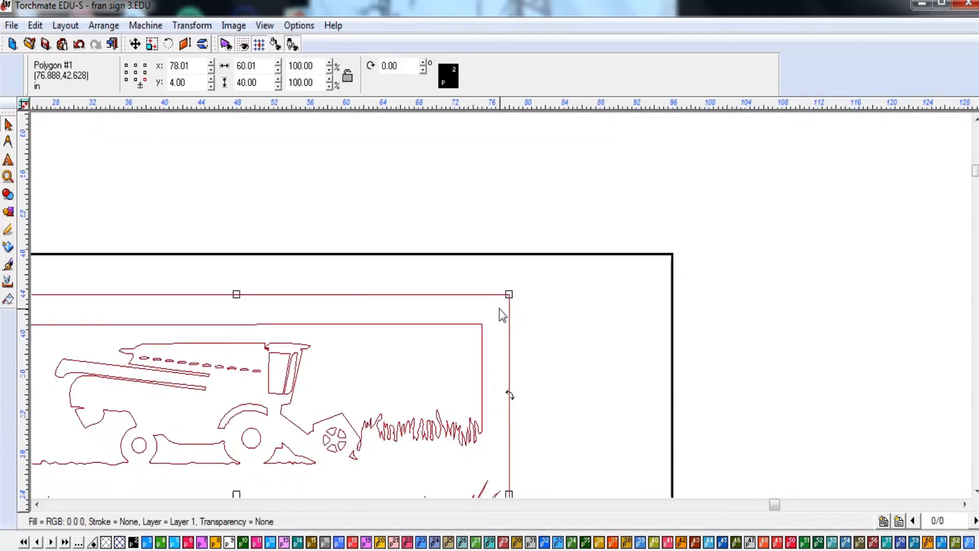
scroll(502, 308, "up", 2)
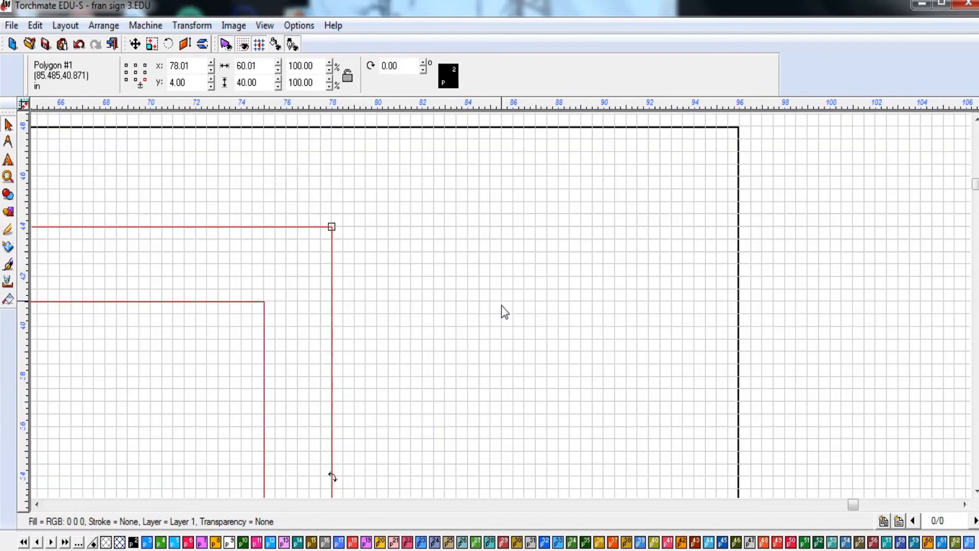
scroll(501, 305, "up", 1)
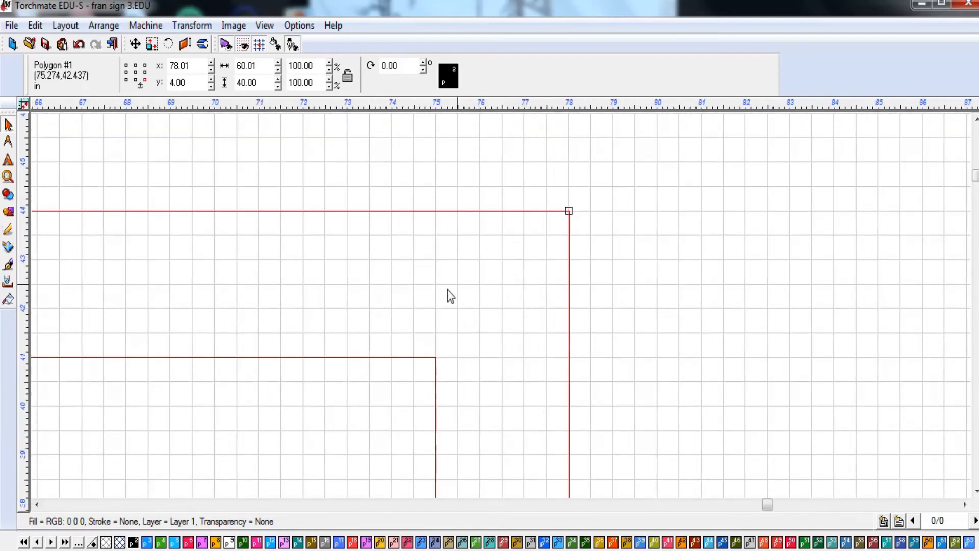
- Set the grid size to 2 inches wide and 2 inches high
left_click(296, 24)
mouse_move(311, 44)
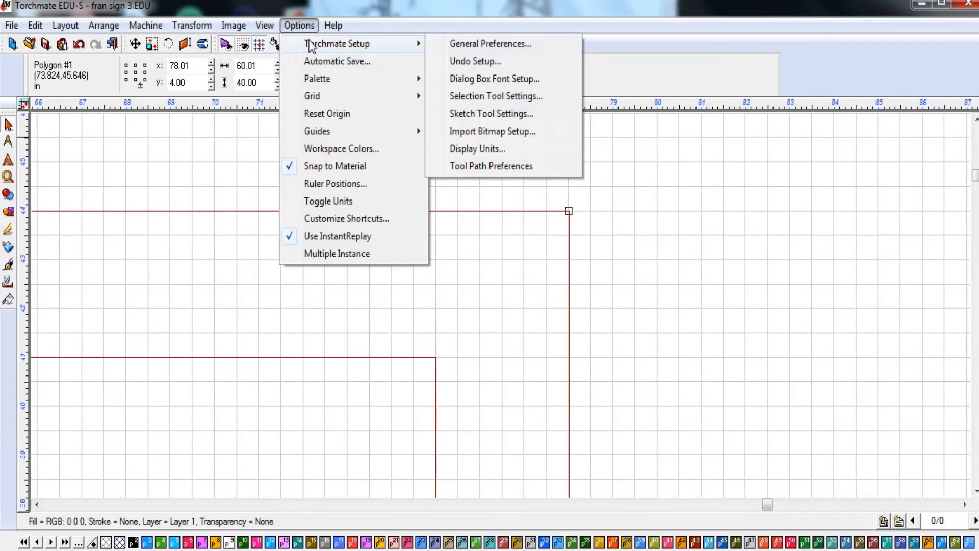
left_click(477, 45)
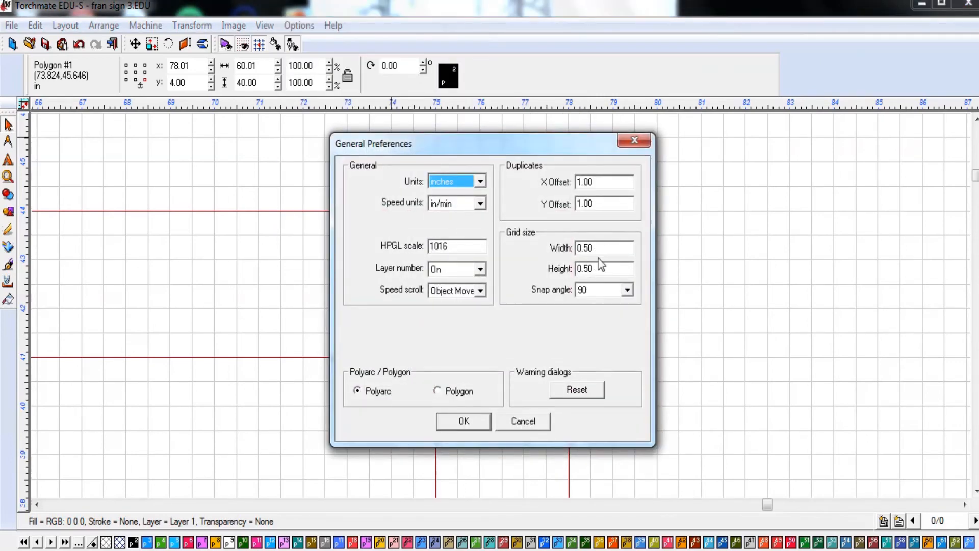
left_click_drag(601, 253, 561, 286)
type("2")
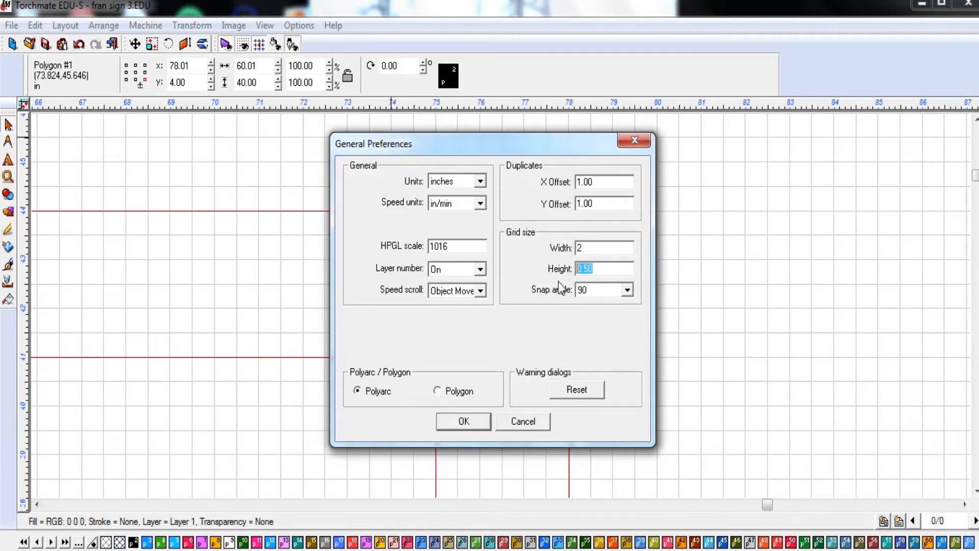
type("2")
key("Return")
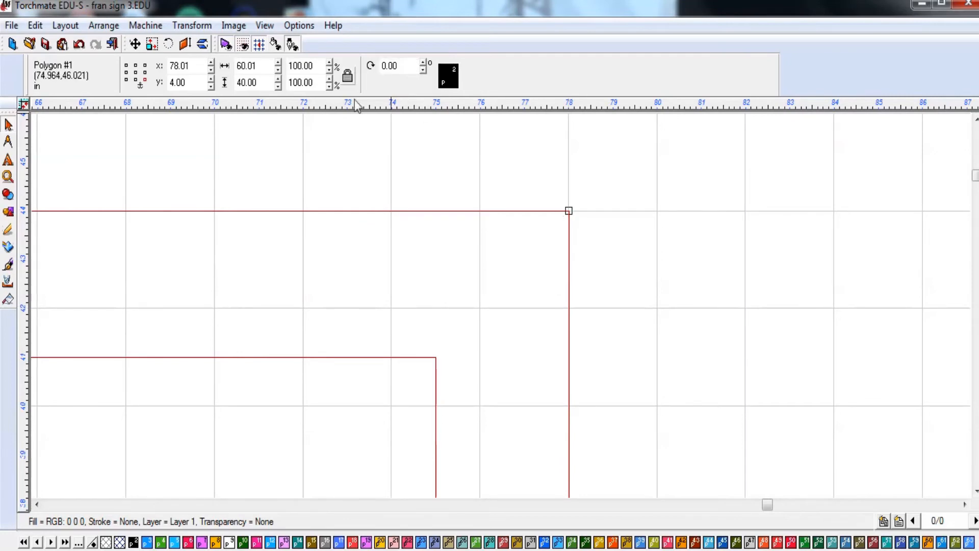
- Set the grid size to 1 inch wide and 1 inch high
left_click(347, 76)
left_click(299, 28)
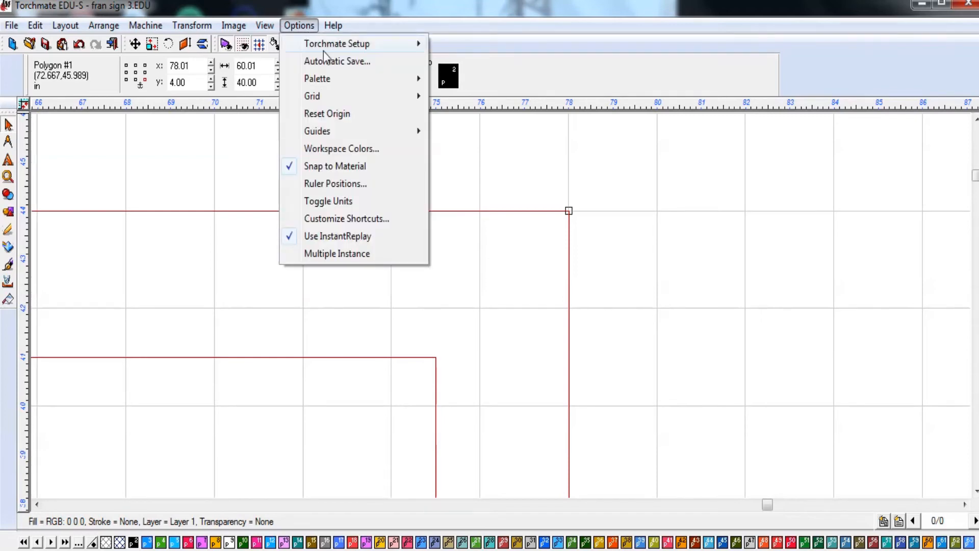
mouse_move(325, 48)
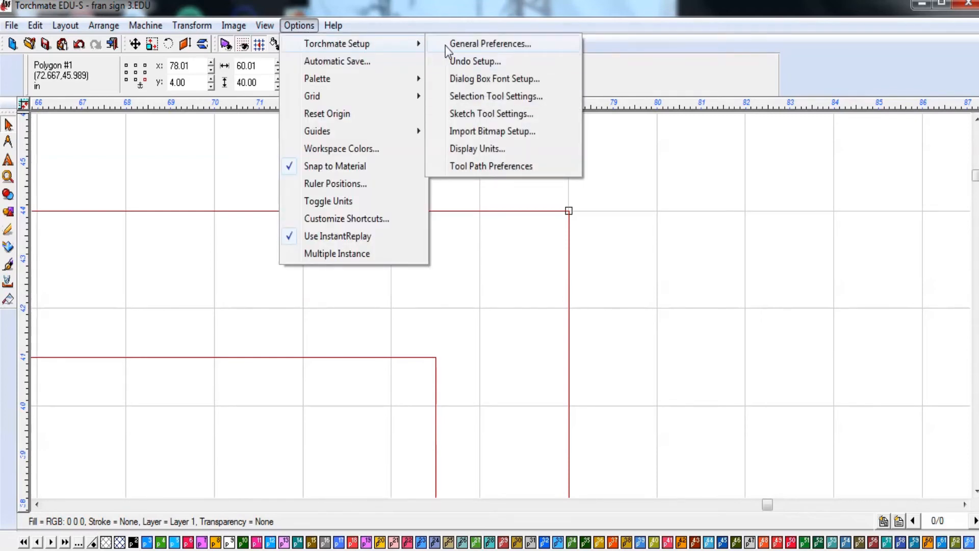
left_click(461, 45)
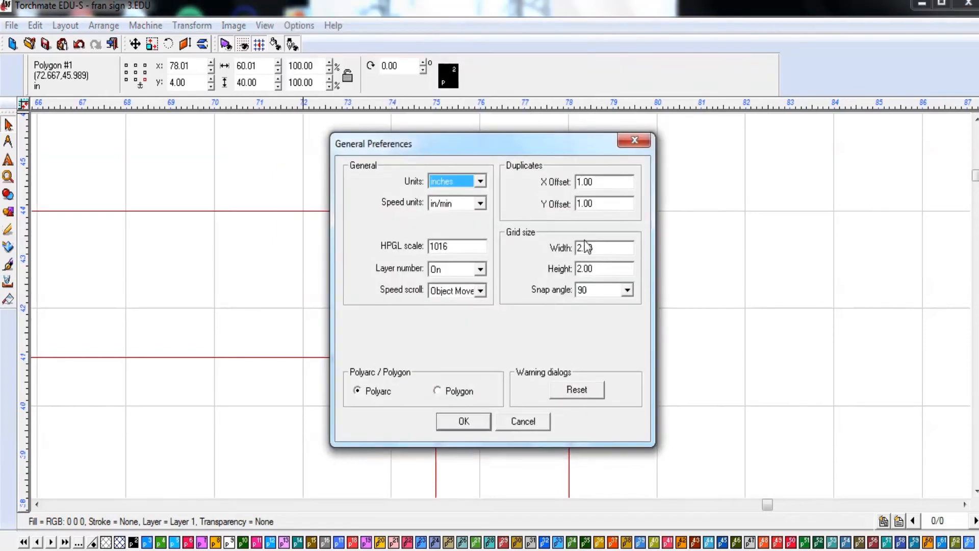
left_click_drag(592, 248, 556, 280)
type("11")
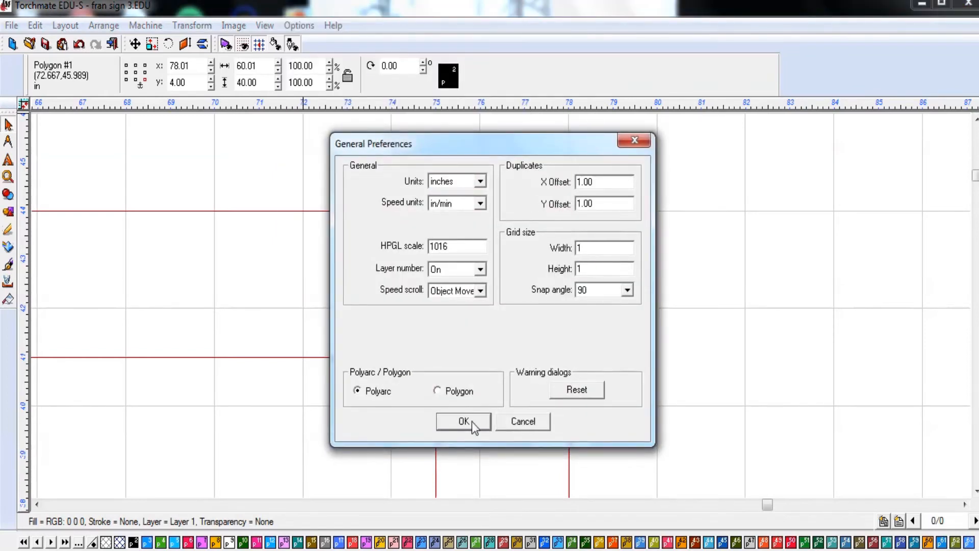
left_click(473, 422)
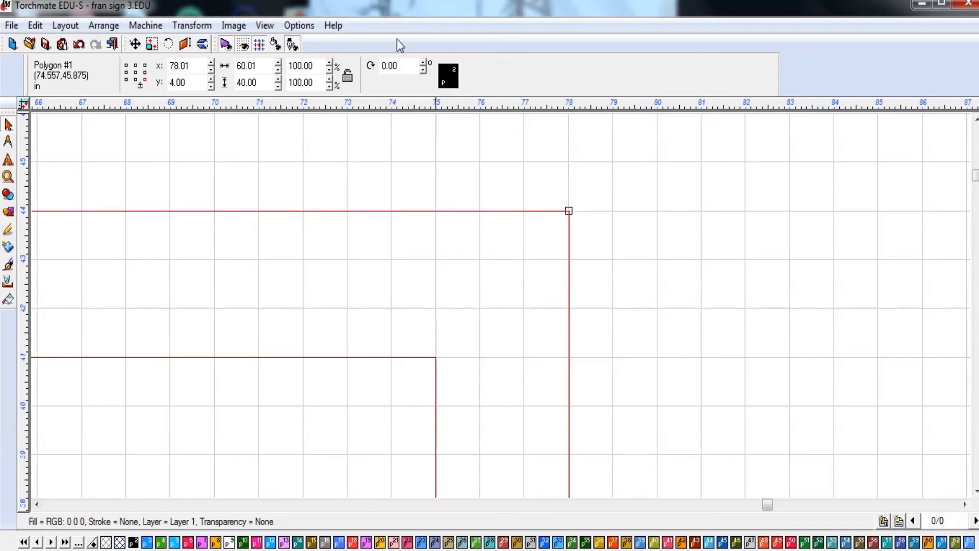
left_click(344, 80)
left_click(301, 26)
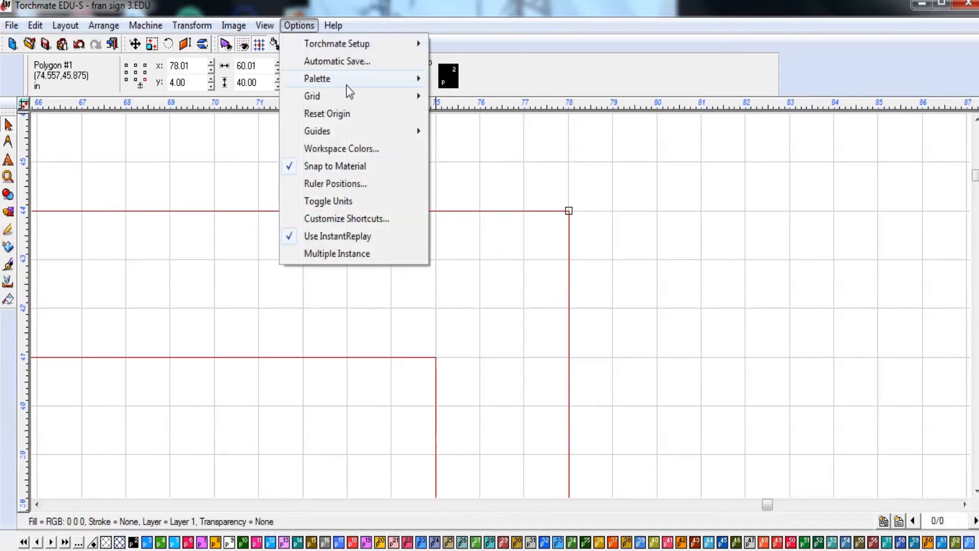
left_click(501, 282)
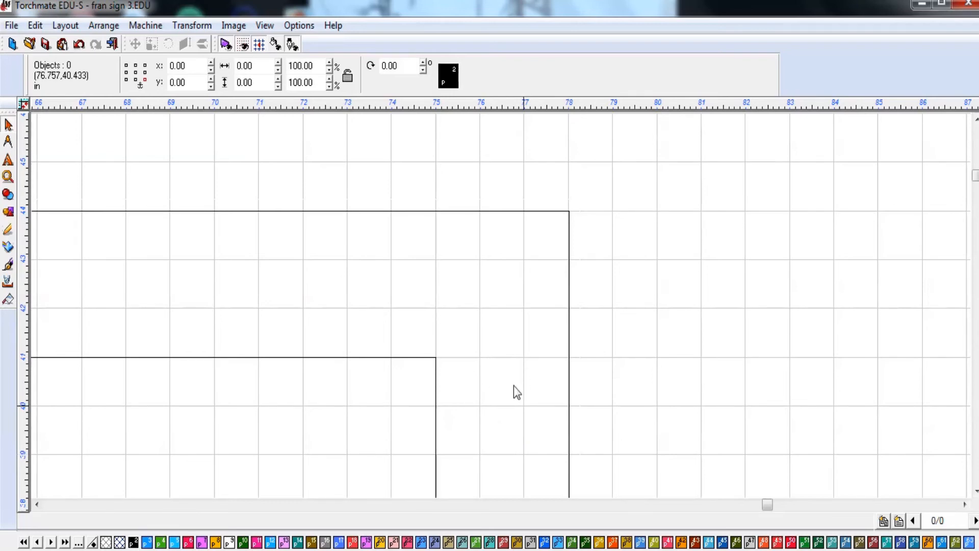
- Set the grid size to 1.5 inches wide and 1.5 inches high
left_click(295, 25)
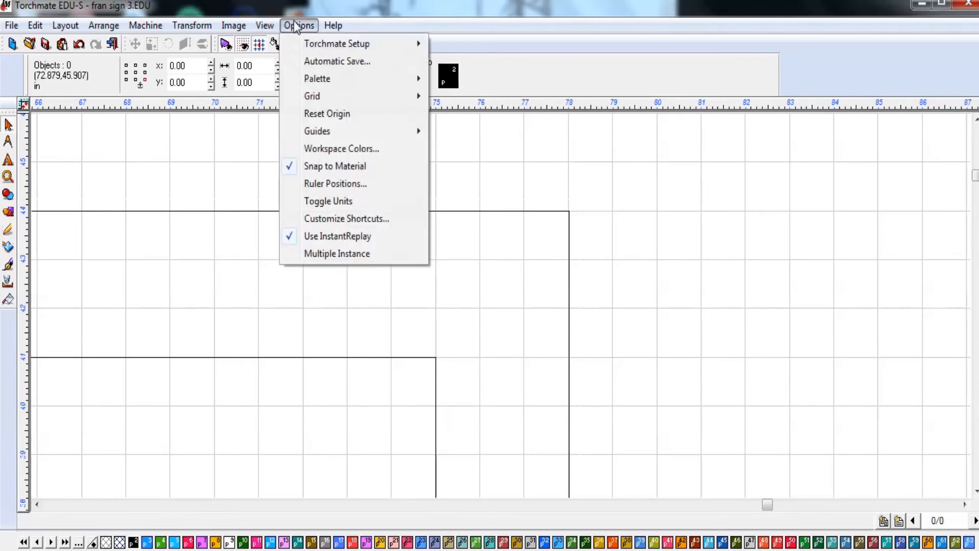
mouse_move(325, 45)
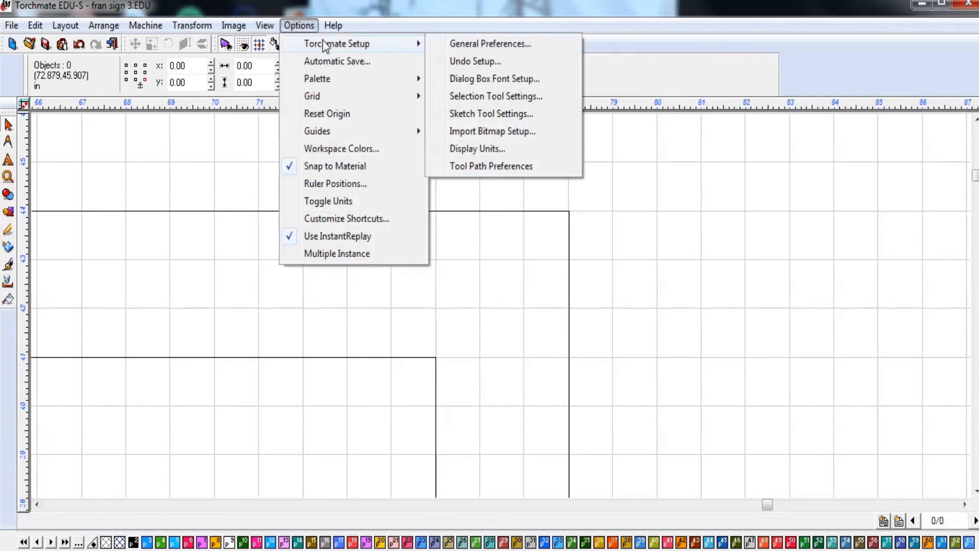
left_click(457, 45)
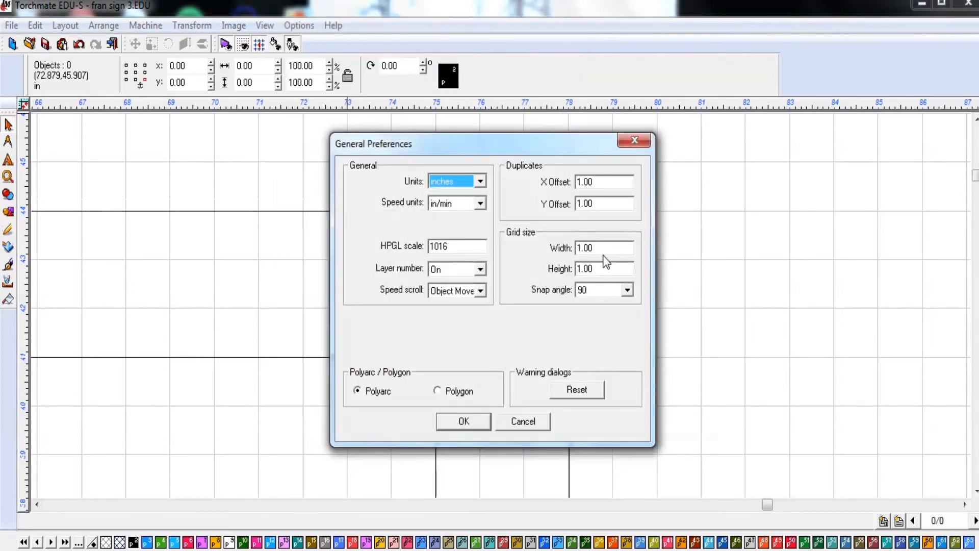
left_click(592, 248)
double_click(590, 248)
type("1.5")
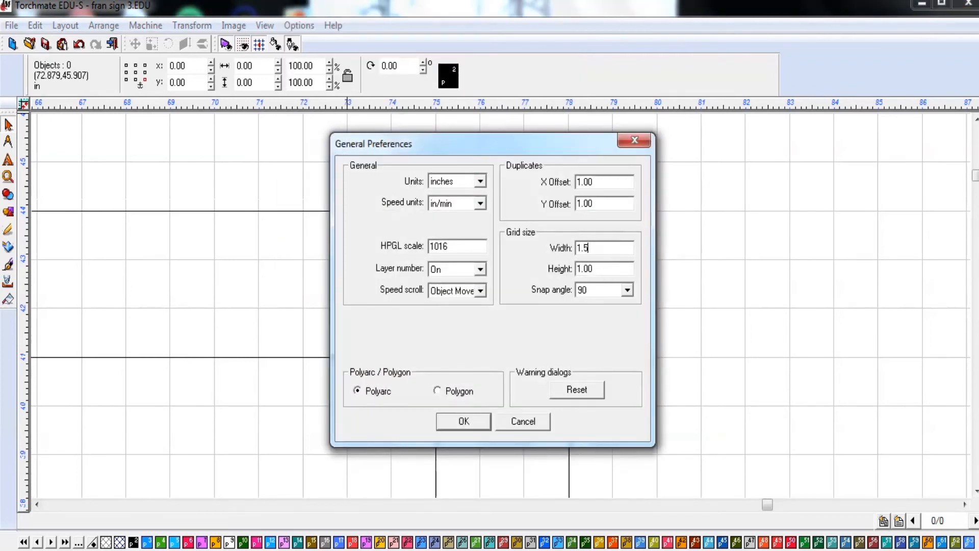
double_click(600, 267)
type("45")
key("Return")
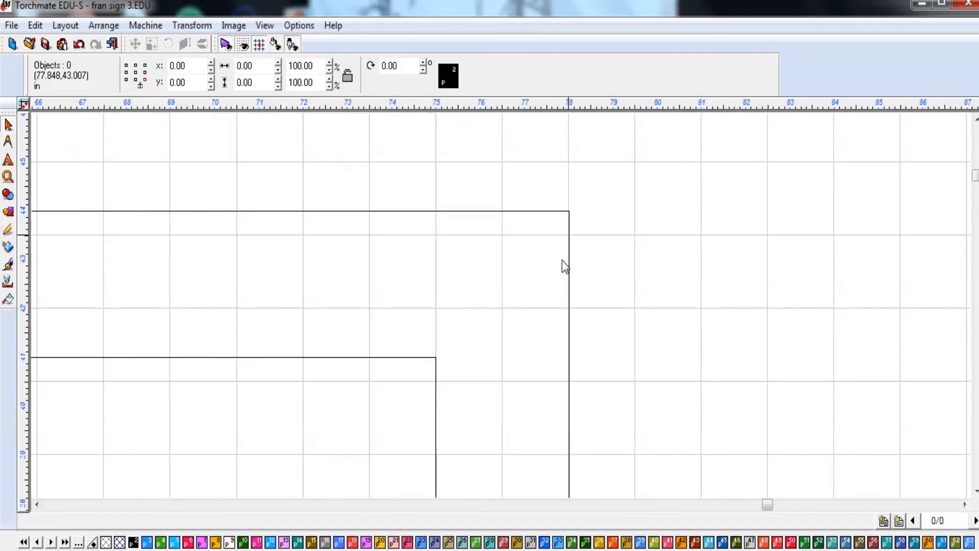
- Move the whole sign by its center point onto the nearest grid intersection, placing it at X 78.00, Y 3.50
scroll(554, 273, "down", 3)
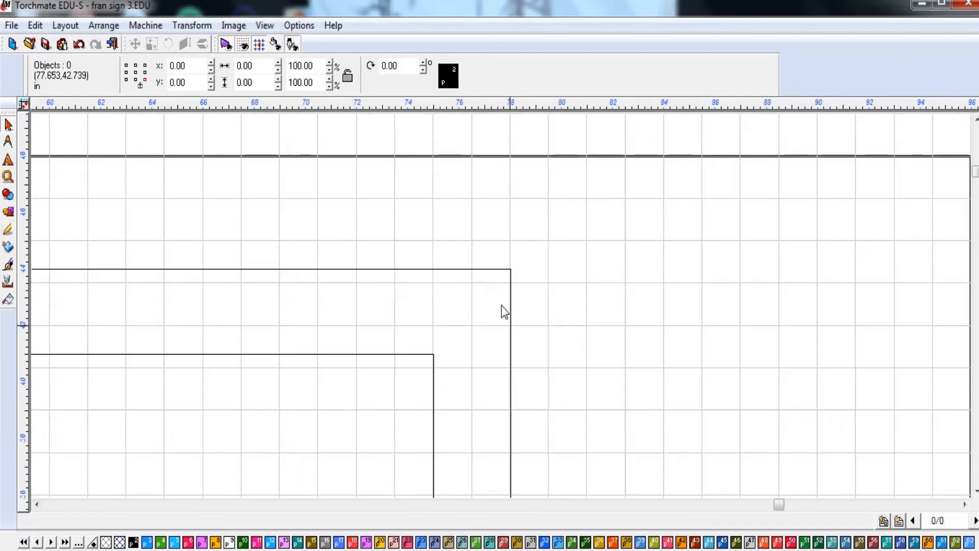
left_click(510, 317)
scroll(503, 311, "down", 3)
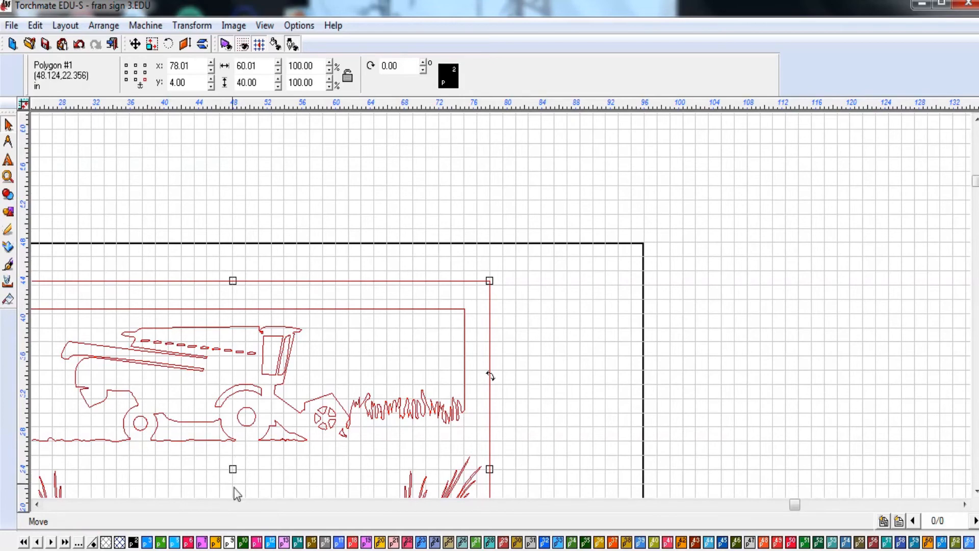
left_click(233, 468)
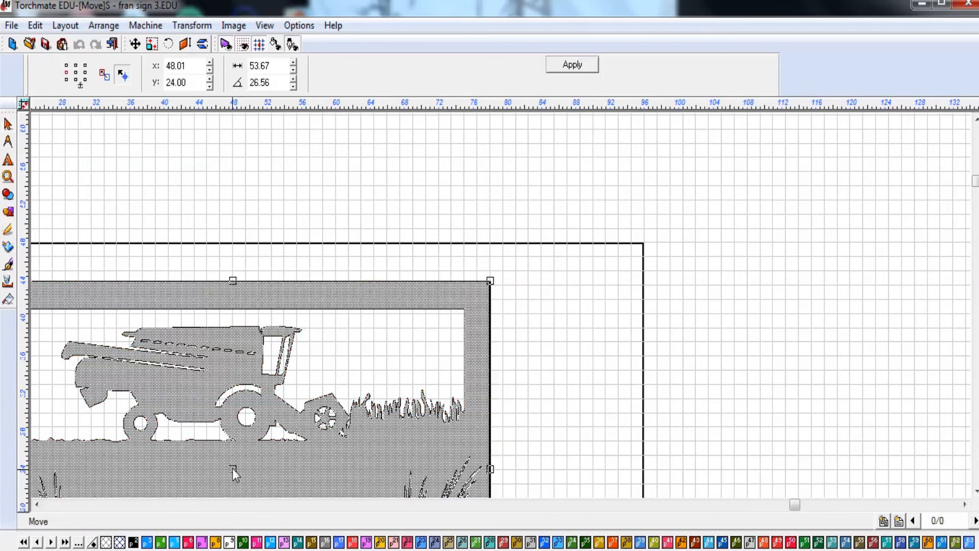
left_click(228, 473)
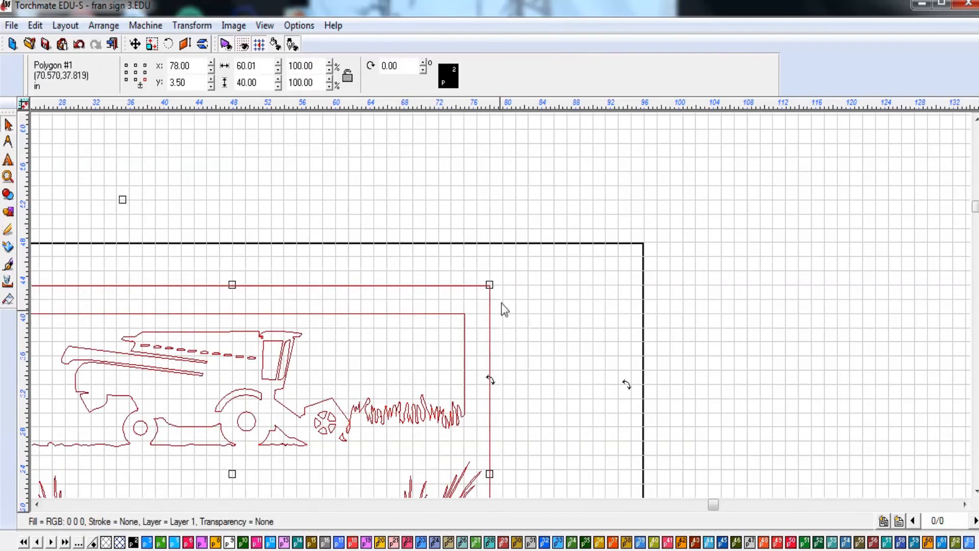
scroll(454, 317, "up", 3)
scroll(751, 189, "down", 1)
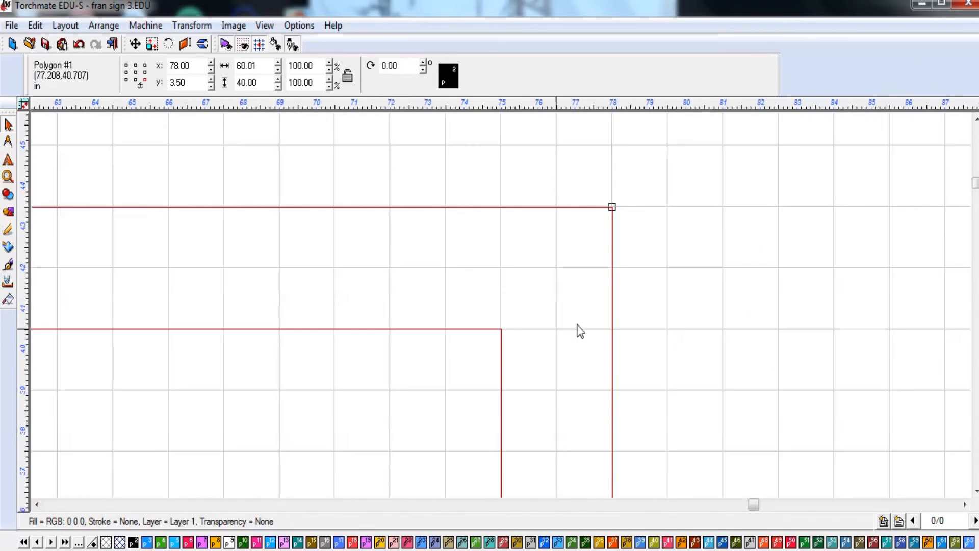
left_click(554, 341)
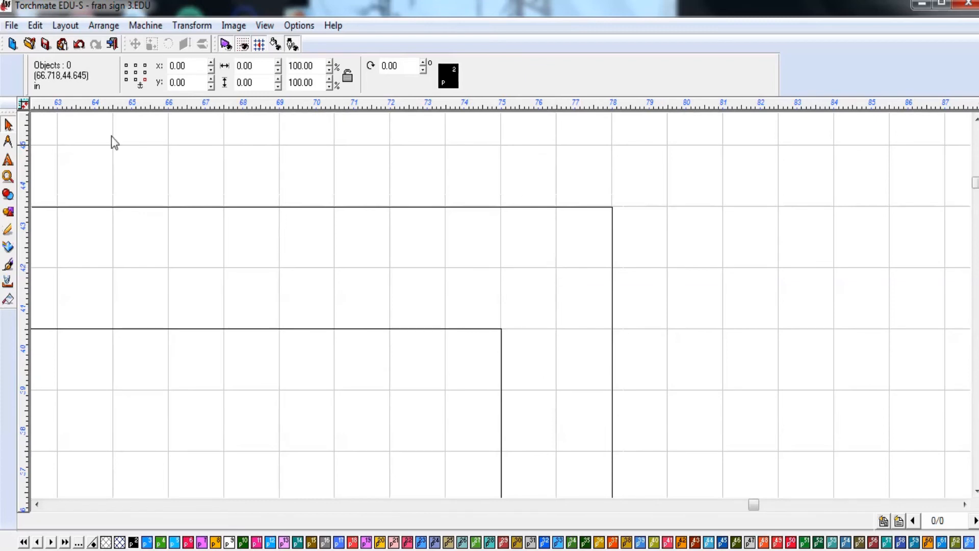
- Draw a circle outside the plate, beside its upper right corner, and set the radius to 0.25 inches
left_click(8, 211)
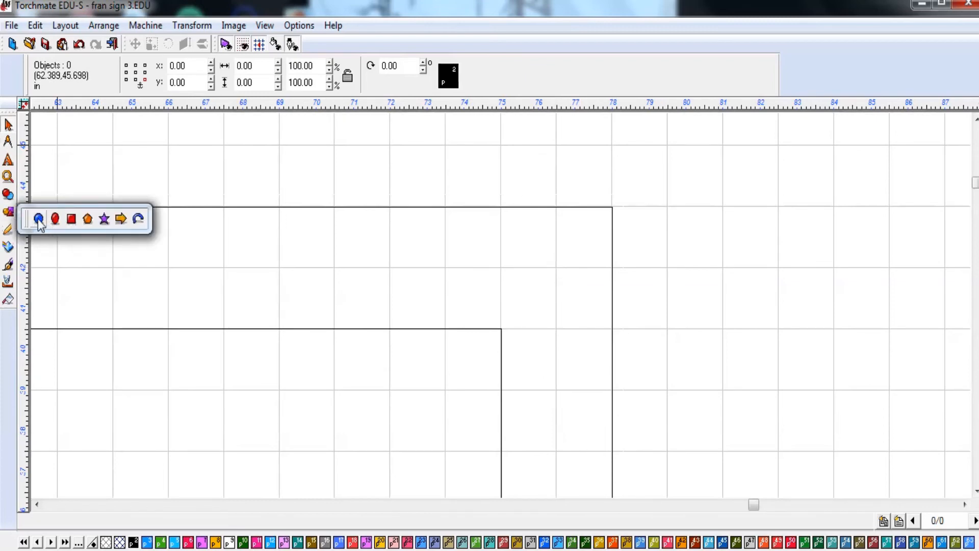
left_click(38, 219)
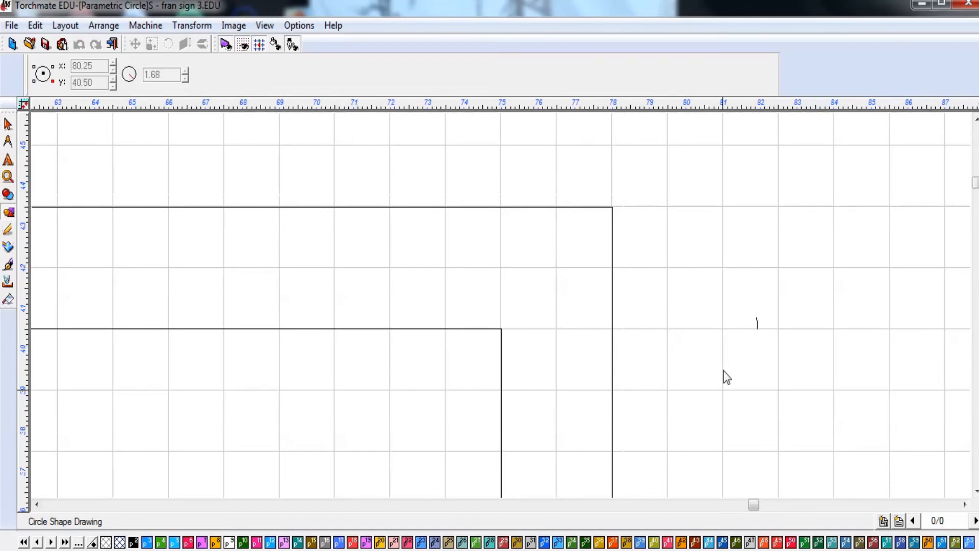
left_click_drag(695, 330, 757, 330)
double_click(162, 75)
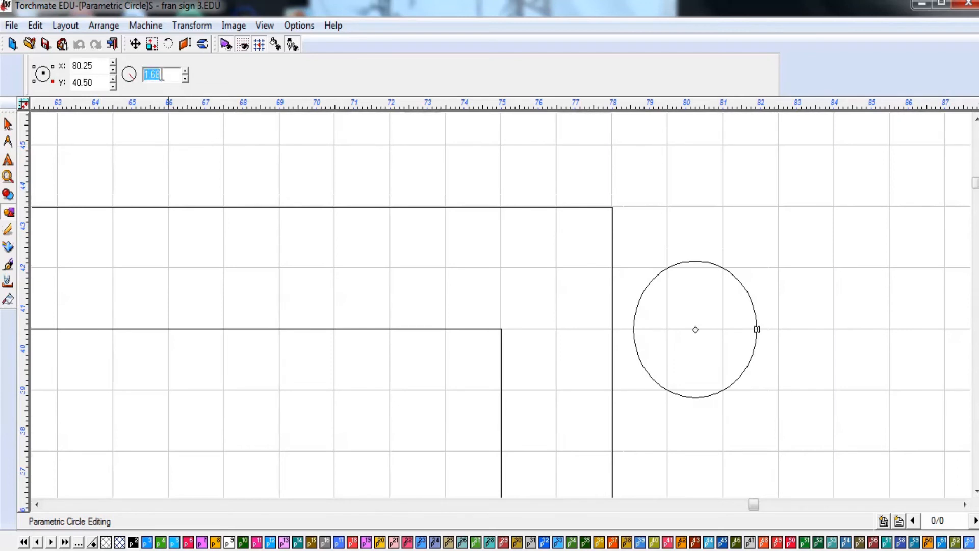
type(".25")
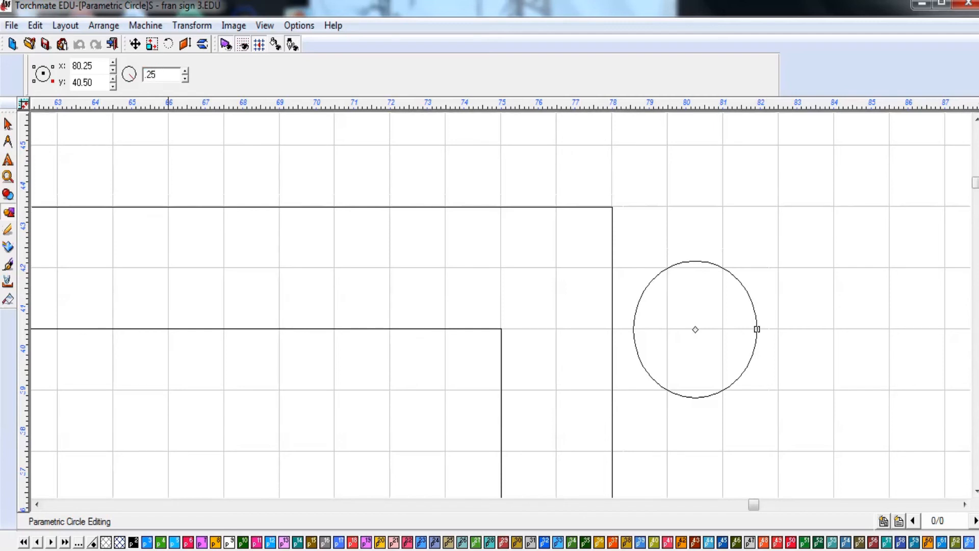
key("Return")
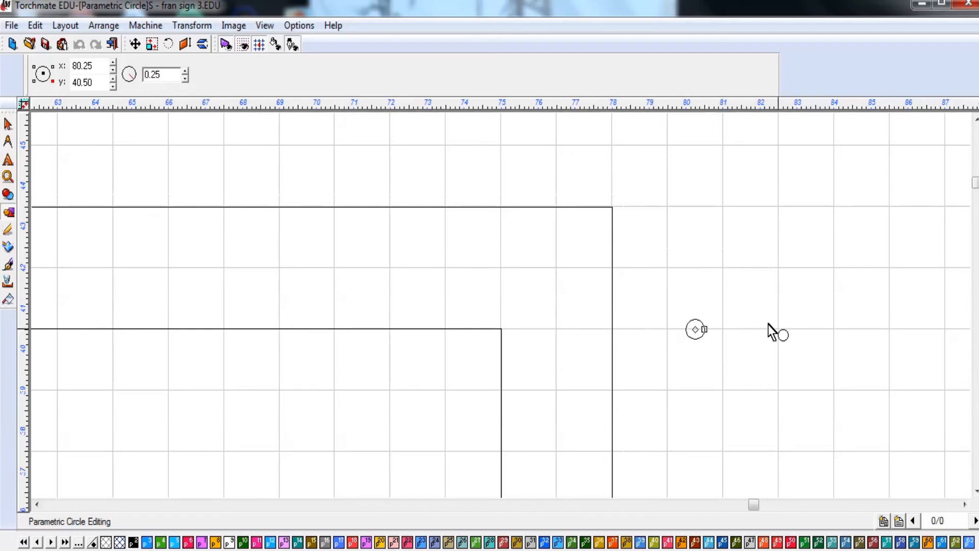
left_click(5, 125)
- Move the circle by its center onto the grid intersection in the middle of the border's upper right corner
scroll(699, 317, "up", 1)
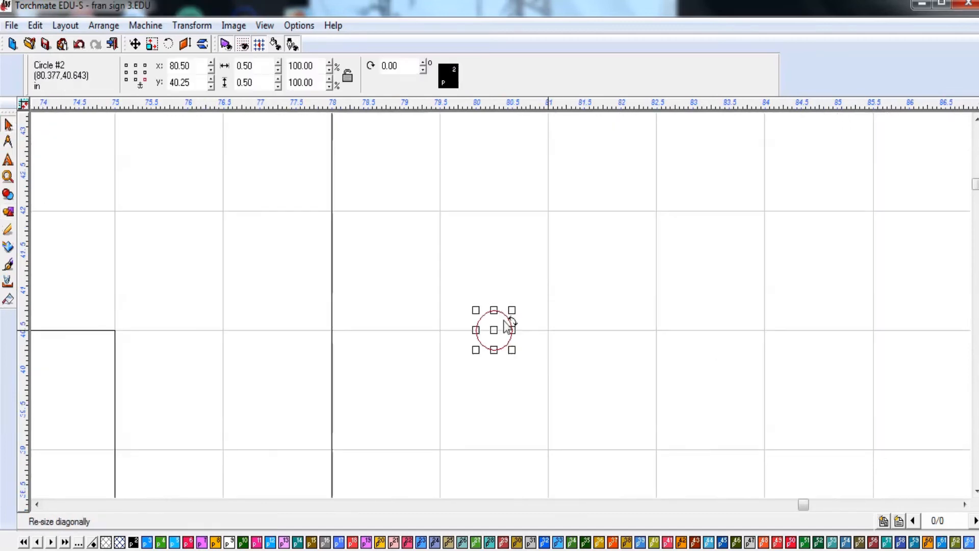
left_click_drag(493, 331, 222, 211)
scroll(503, 313, "down", 1)
left_click(509, 310)
scroll(501, 304, "up", 2)
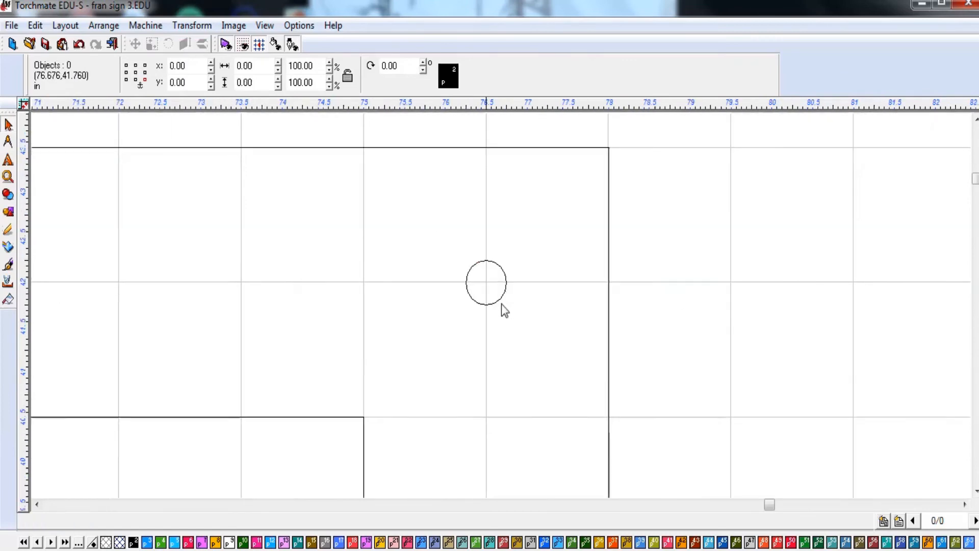
- Duplicate the hole circle in the border's upper right corner
left_click(498, 303)
scroll(502, 310, "down", 2)
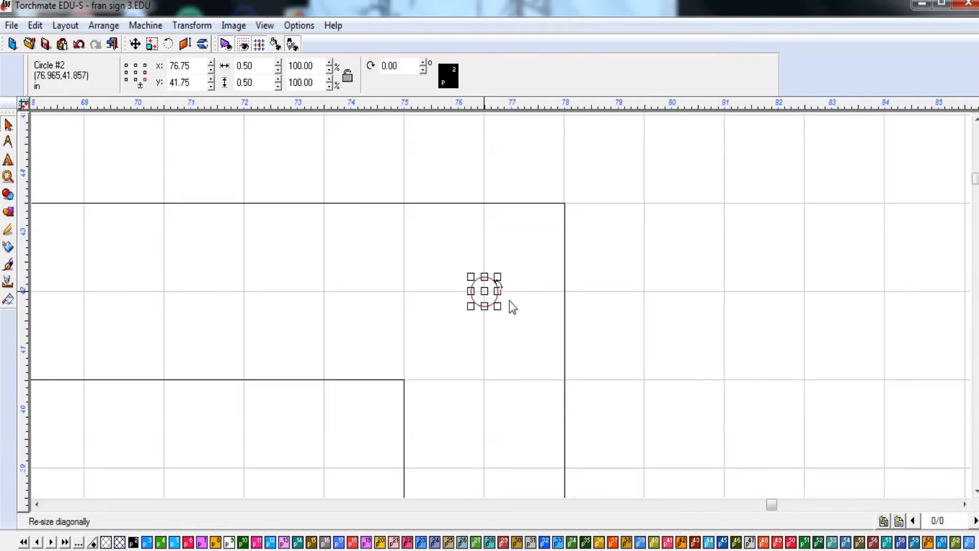
key("ctrl+d")
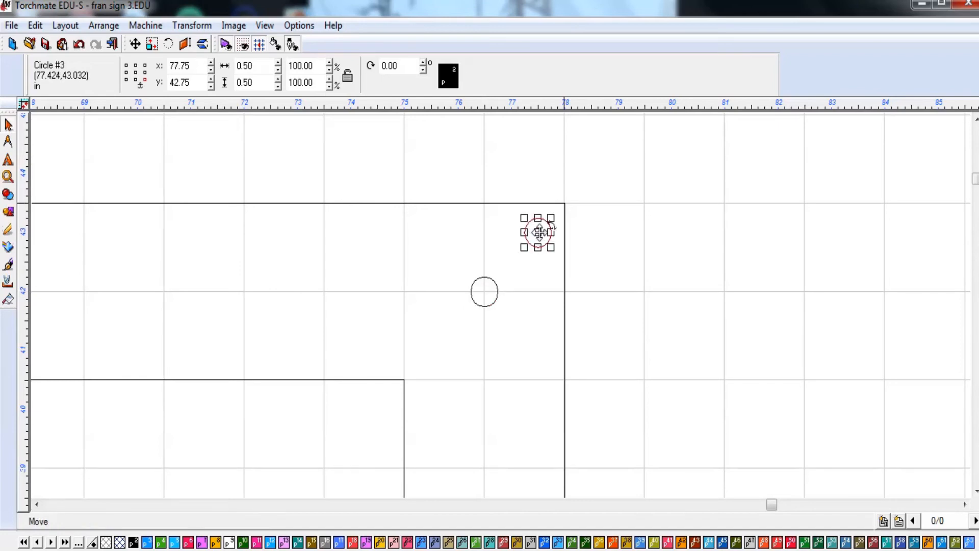
- Try to move the duplicate circle left along the plate's top border, and undo the accidental resize and the move
scroll(501, 313, "down", 3)
scroll(503, 330, "up", 2)
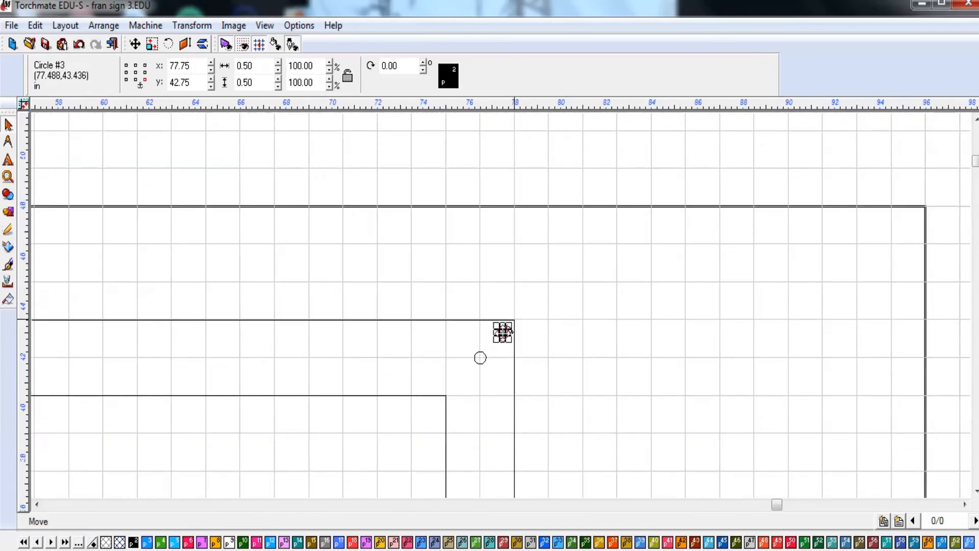
left_click_drag(503, 326, 465, 335)
key("Return")
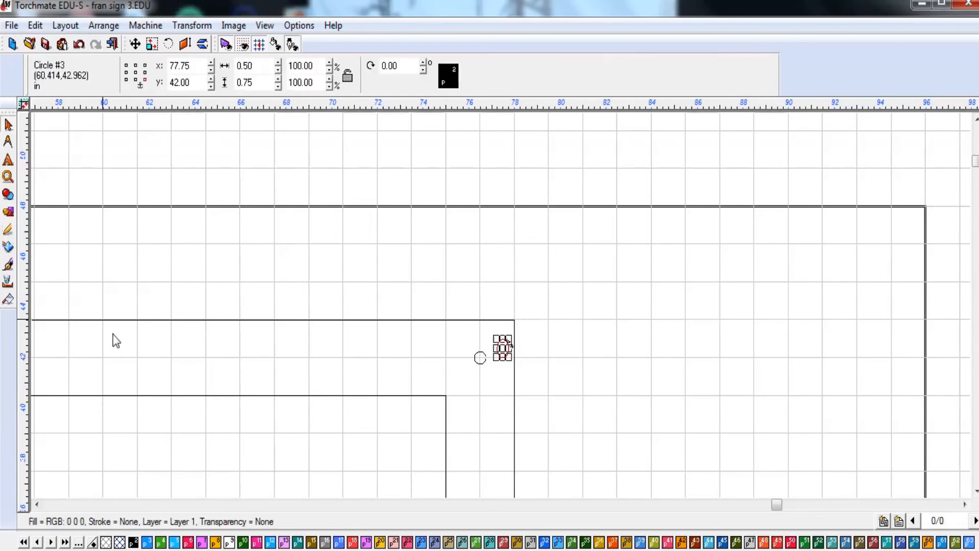
left_click_drag(505, 346, 168, 344)
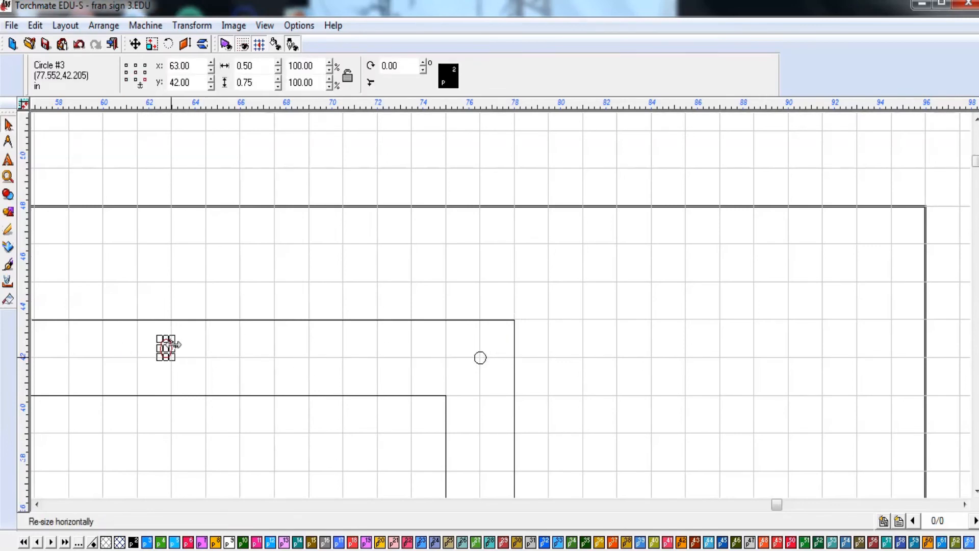
key("ctrl+z")
scroll(503, 347, "up", 3)
key("ctrl+z")
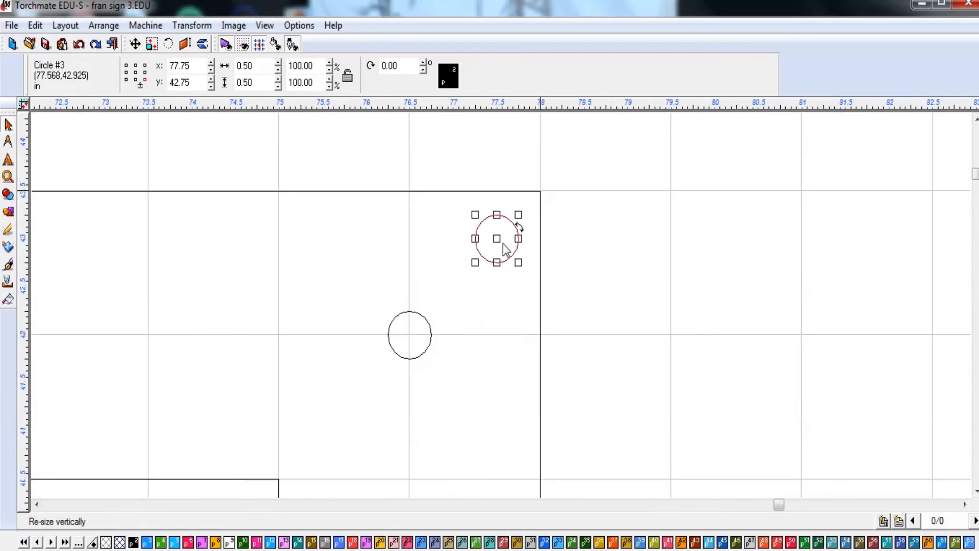
- Move the duplicate hole by its center onto the grid intersection in the middle of the border's upper left corner
left_click_drag(495, 237, 485, 342)
left_click(614, 391)
scroll(613, 392, "down", 1)
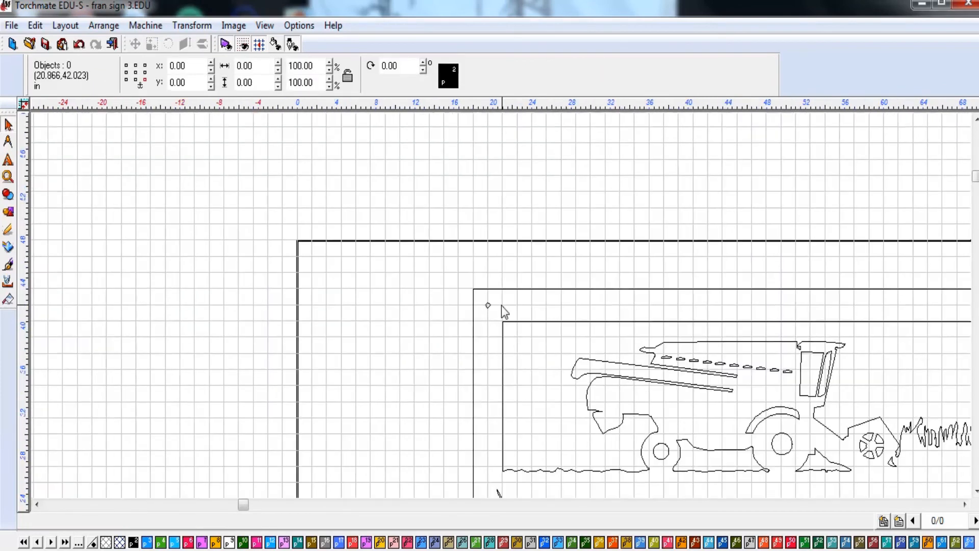
- Duplicate the mounting hole in the border's upper left corner
left_click_drag(499, 298, 479, 313)
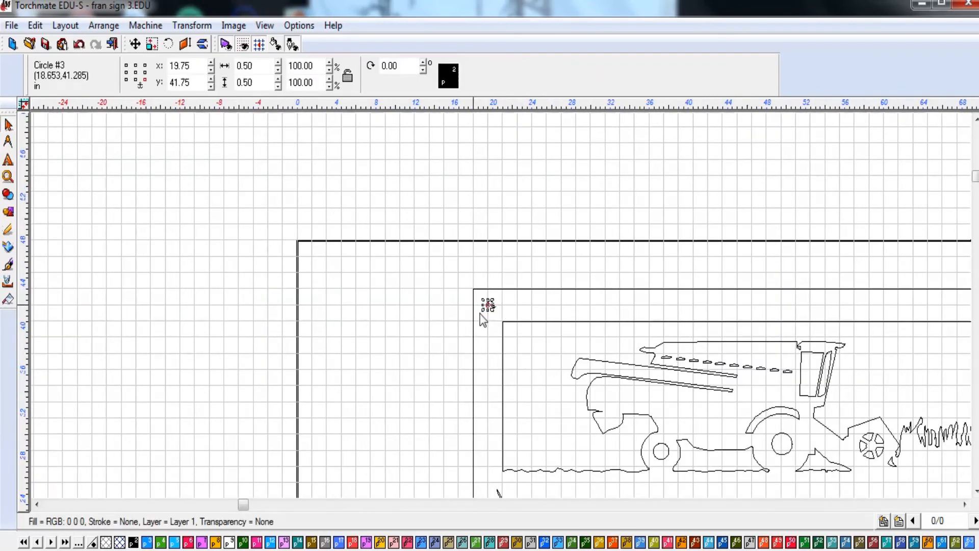
key("ctrl+d")
scroll(502, 304, "up", 1)
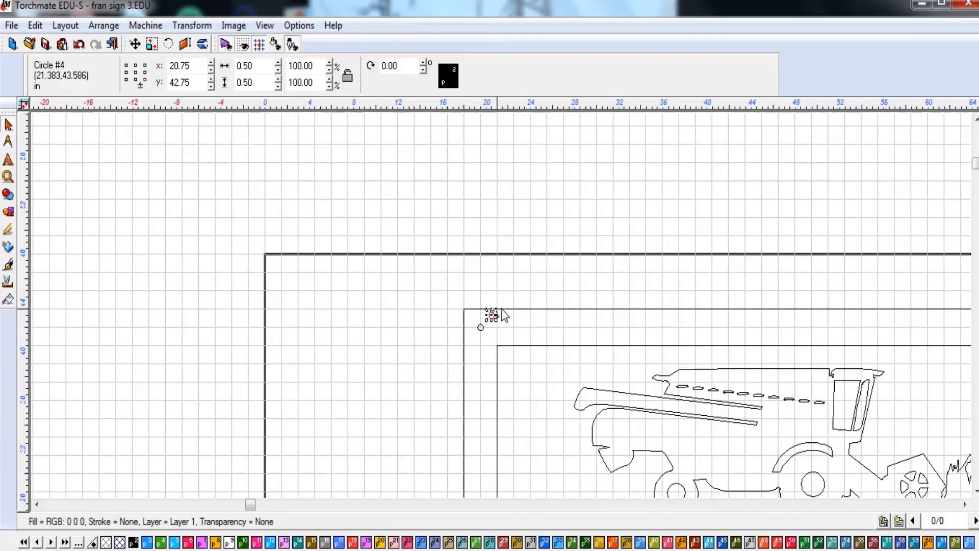
- Move the new duplicate hole down to the plate's lower left corner and park it just outside the plate's left edge
scroll(503, 306, "down", 2)
middle_click_drag(548, 358, 550, 268)
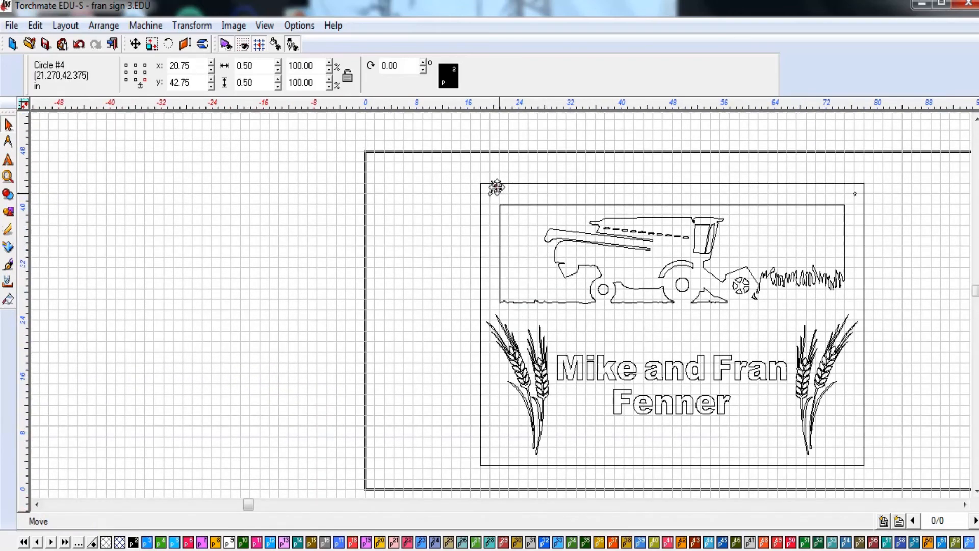
left_click_drag(496, 188, 491, 459)
scroll(501, 311, "up", 3)
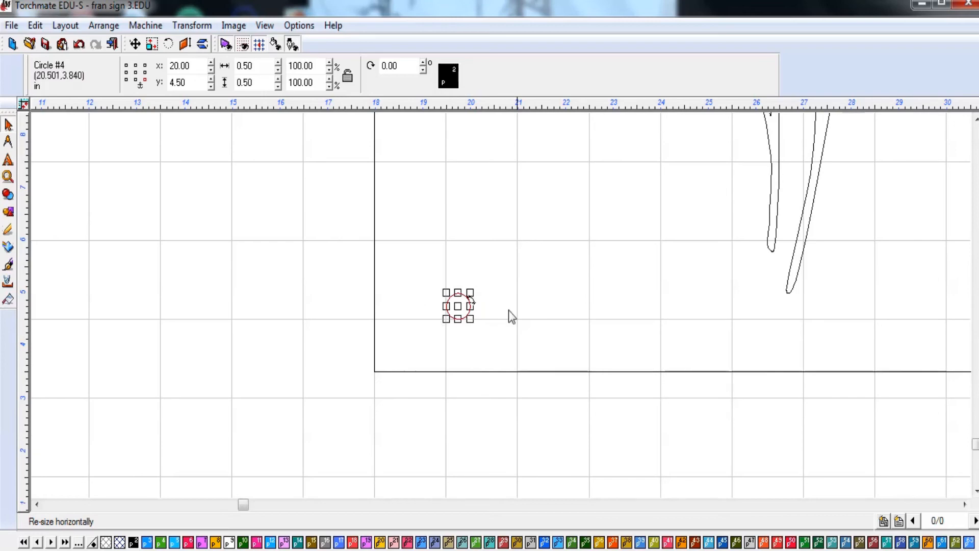
left_click_drag(444, 288, 225, 283)
scroll(228, 293, "down", 3)
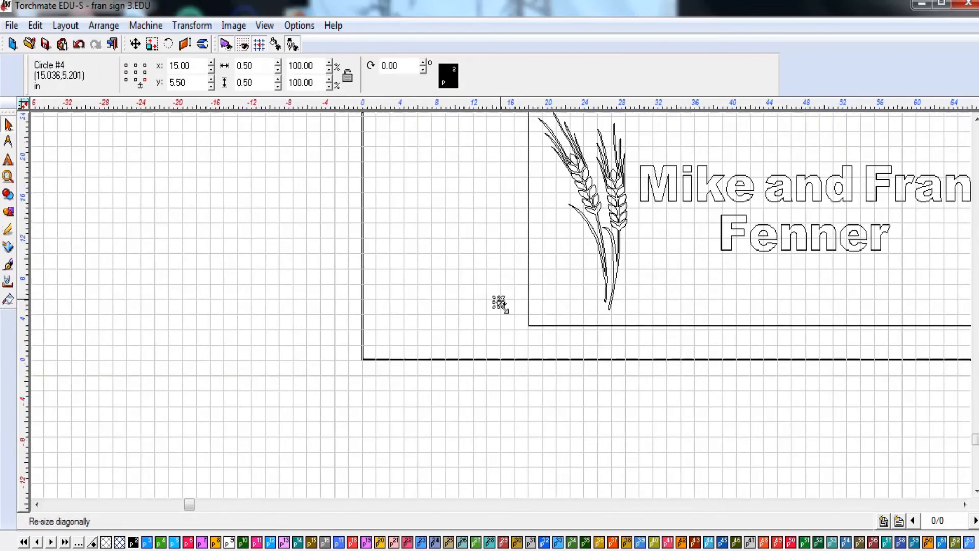
- Combine the plate and its two upper mounting holes into one path, leaving the parked hole out
scroll(501, 300, "down", 3)
left_click(594, 259)
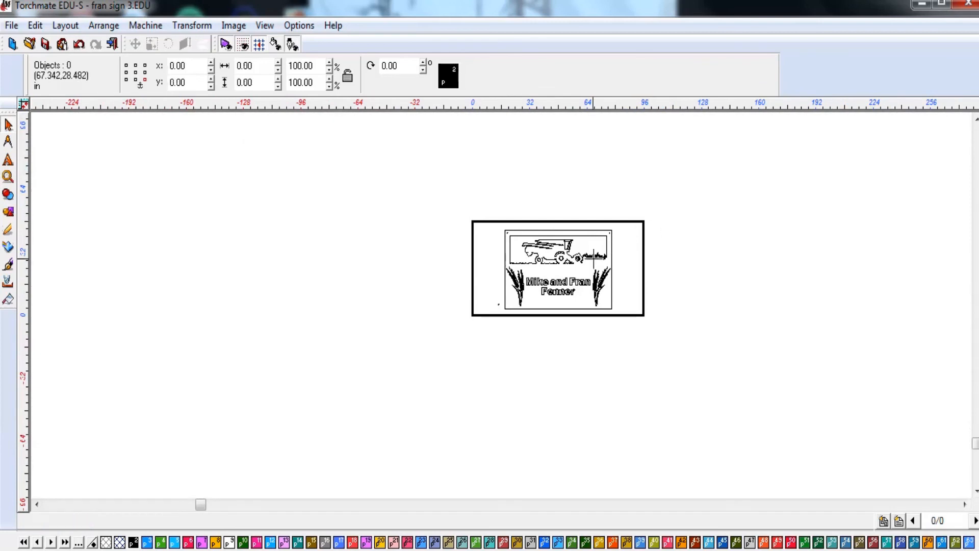
left_click_drag(621, 227, 502, 333)
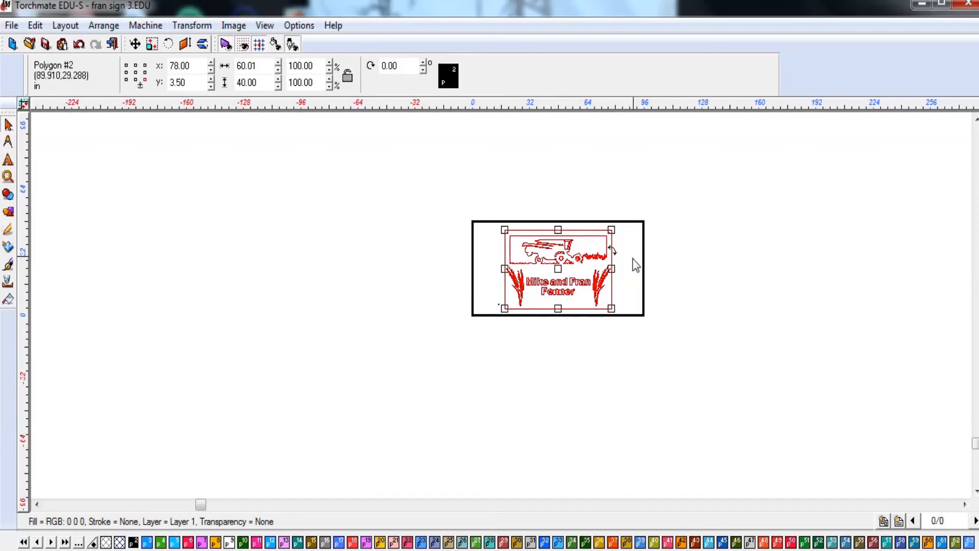
left_click(584, 199)
- Move the combined plate down by its center onto the grid so its lower edge is at y 3.00 inches
scroll(660, 269, "up", 5)
scroll(144, 116, "down", 2)
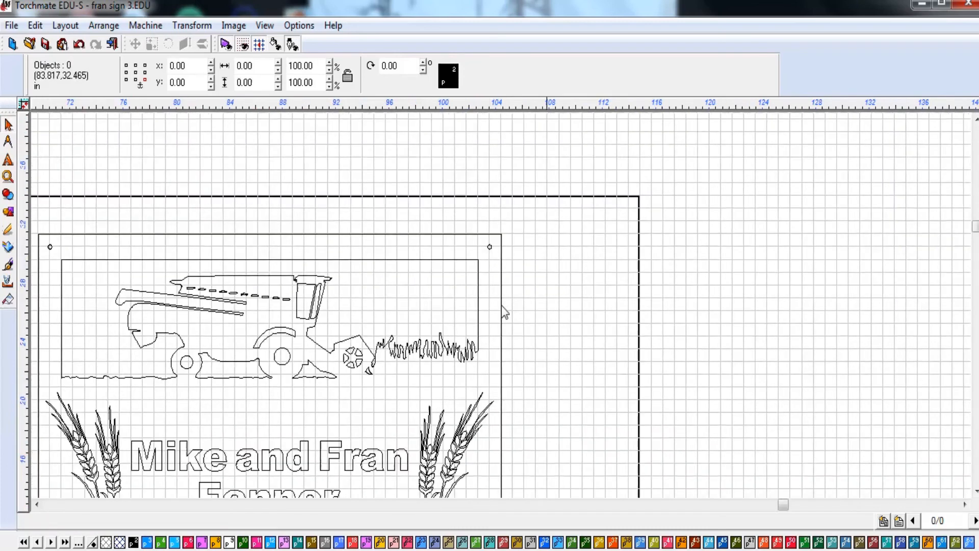
scroll(556, 327, "down", 2)
key("ctrl+f")
key("ctrl+f")
scroll(263, 431, "up", 2)
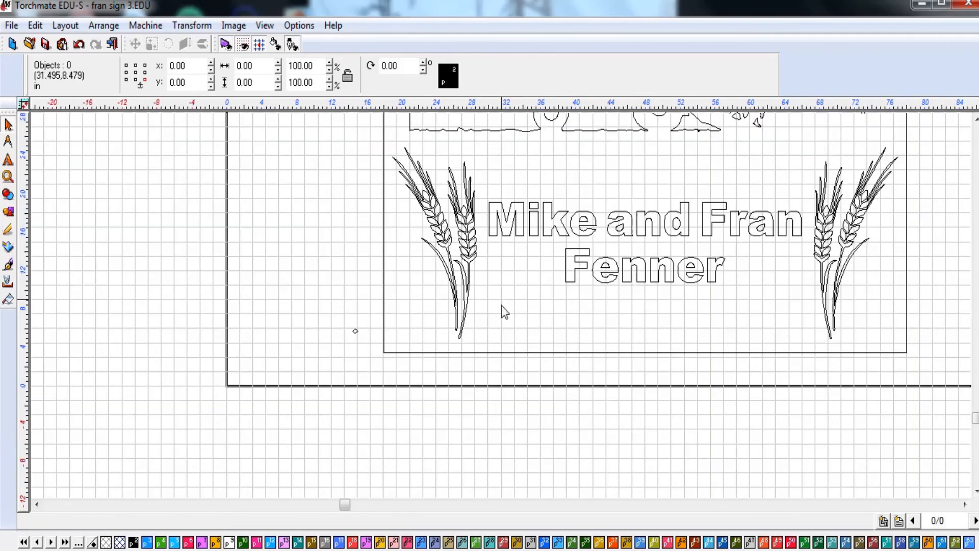
left_click(509, 352)
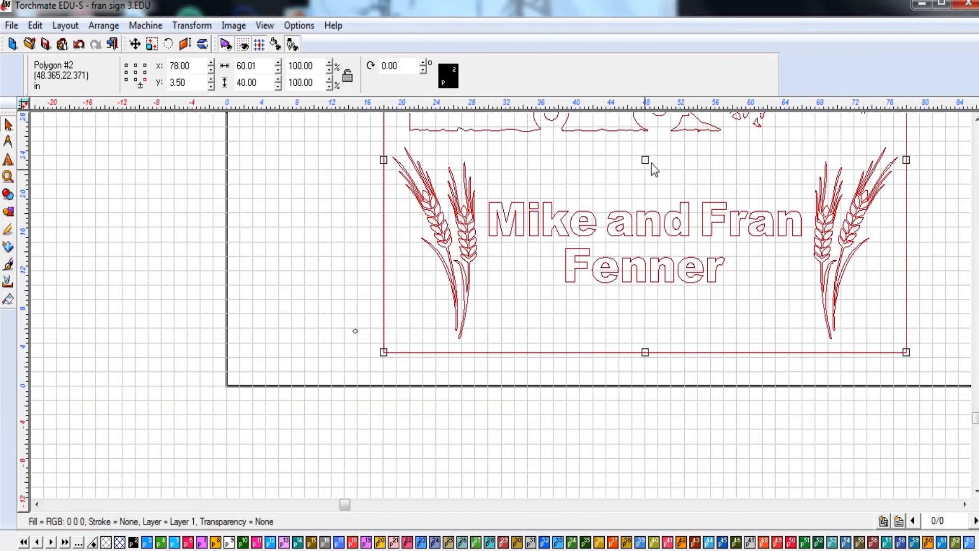
left_click_drag(647, 160, 644, 165)
- Move the parked hole by its center onto the grid intersection inside the plate's lower left corner
scroll(505, 306, "up", 4)
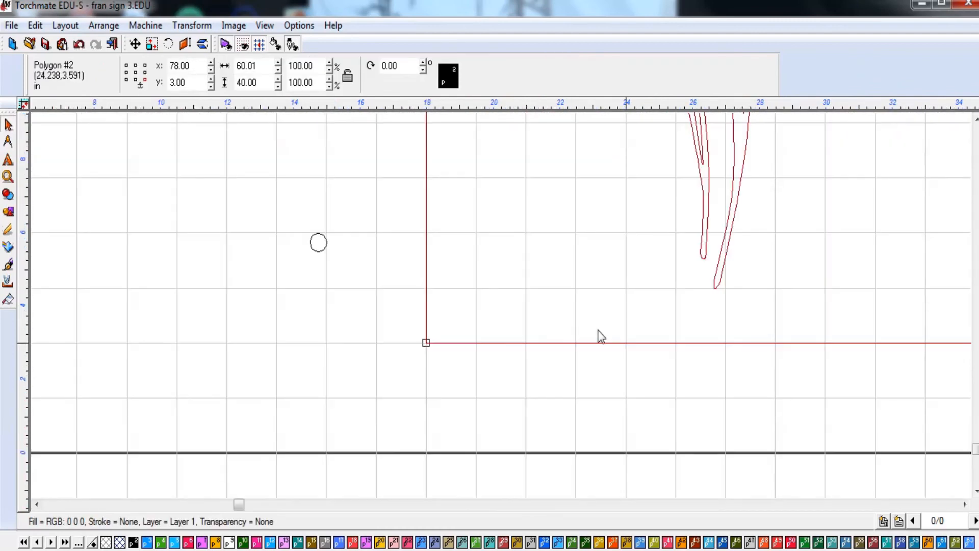
left_click_drag(350, 194, 477, 288)
left_click(504, 334)
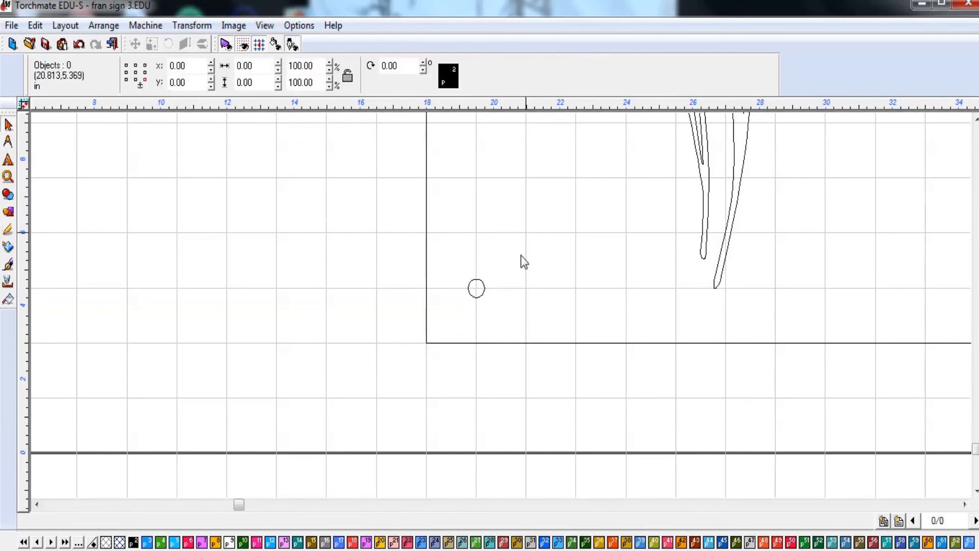
- Duplicate the lower left hole and place the copy inside the plate's lower right corner
left_click_drag(521, 255, 459, 327)
key("ctrl+d")
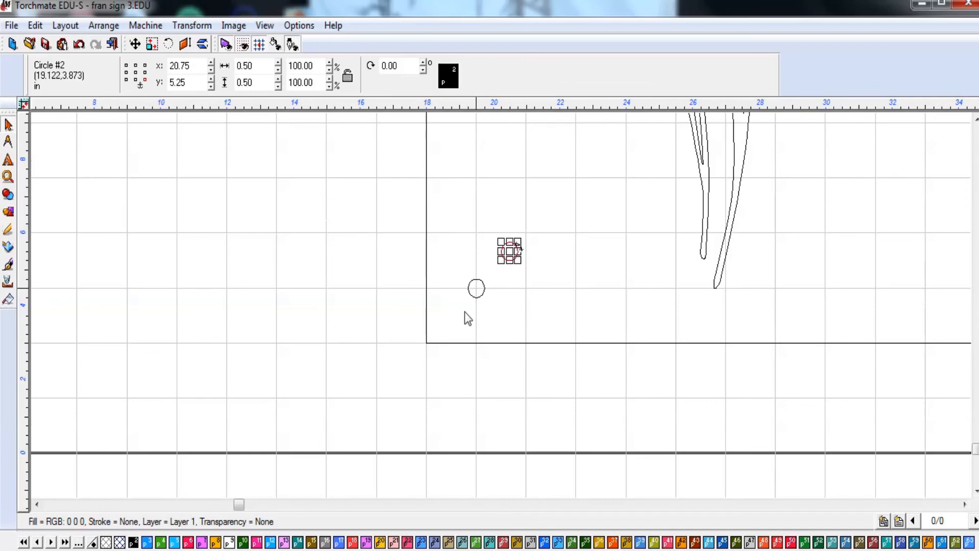
left_click_drag(510, 252, 541, 294)
left_click(562, 334)
- Combine the plate and both lower mounting holes into a single path
scroll(572, 336, "down", 2)
scroll(500, 305, "down", 3)
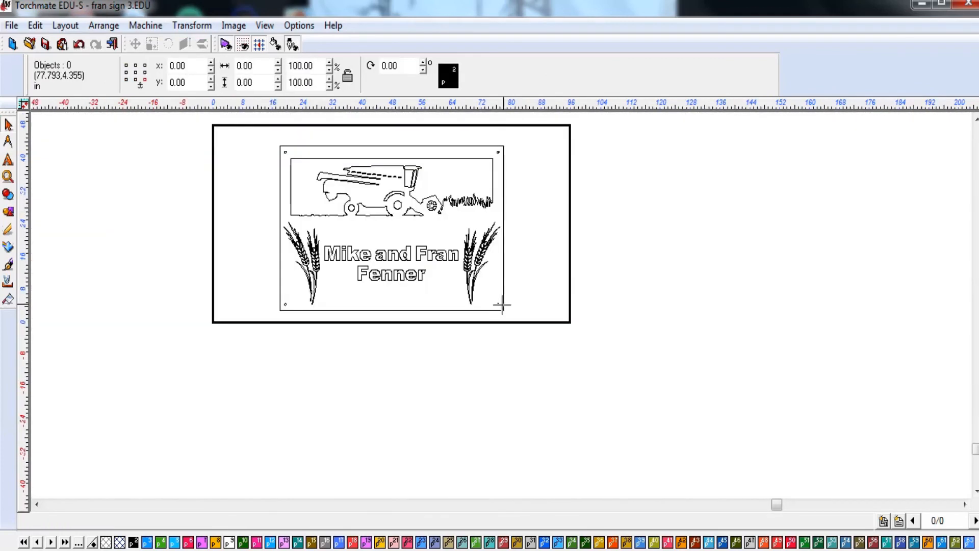
left_click_drag(527, 135, 195, 392)
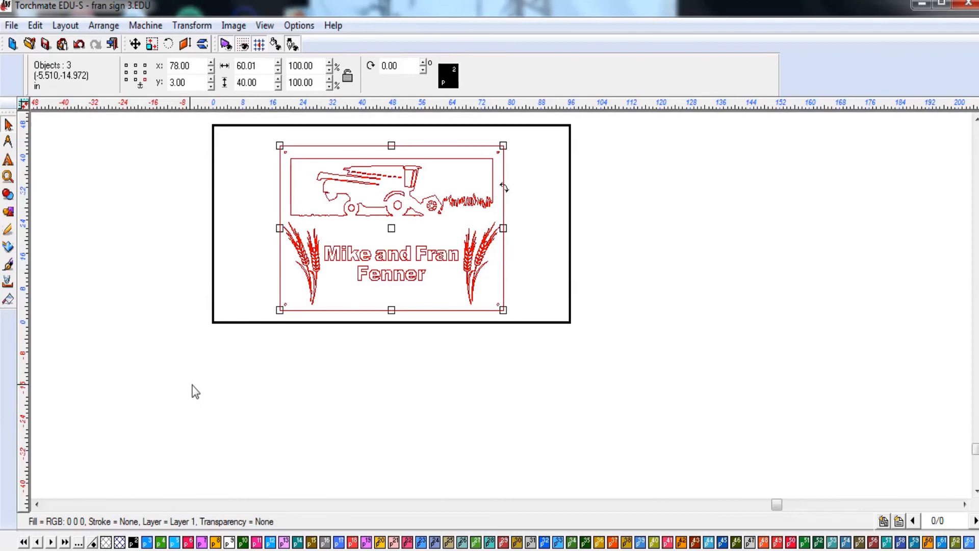
key("ctrl+m")
left_click(222, 269)
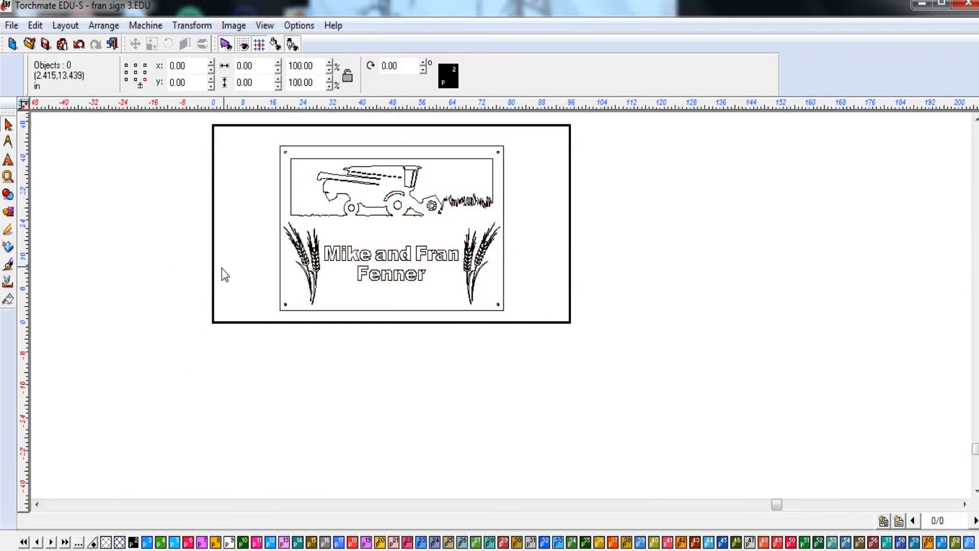
- Show the sign with solid fill and examine the holes, wheat, lettering and combine scene for correct cutouts
key("alt+f")
scroll(501, 305, "up", 3)
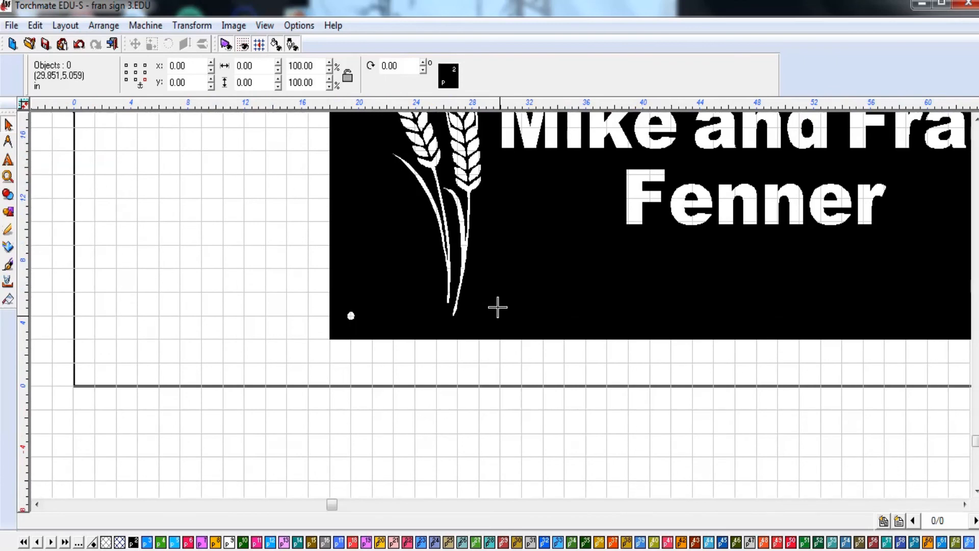
scroll(500, 304, "down", 2)
scroll(499, 317, "up", 1)
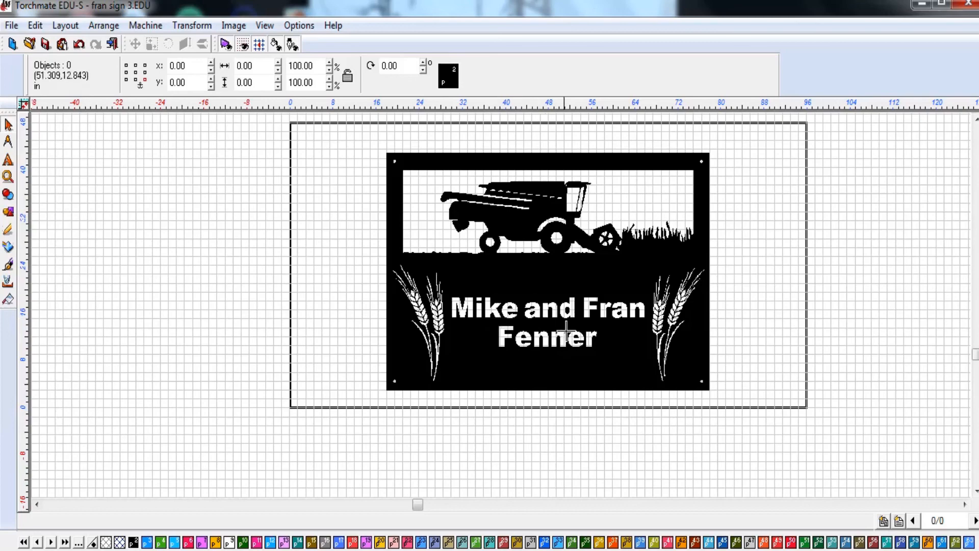
scroll(566, 331, "down", 3)
scroll(501, 306, "up", 3)
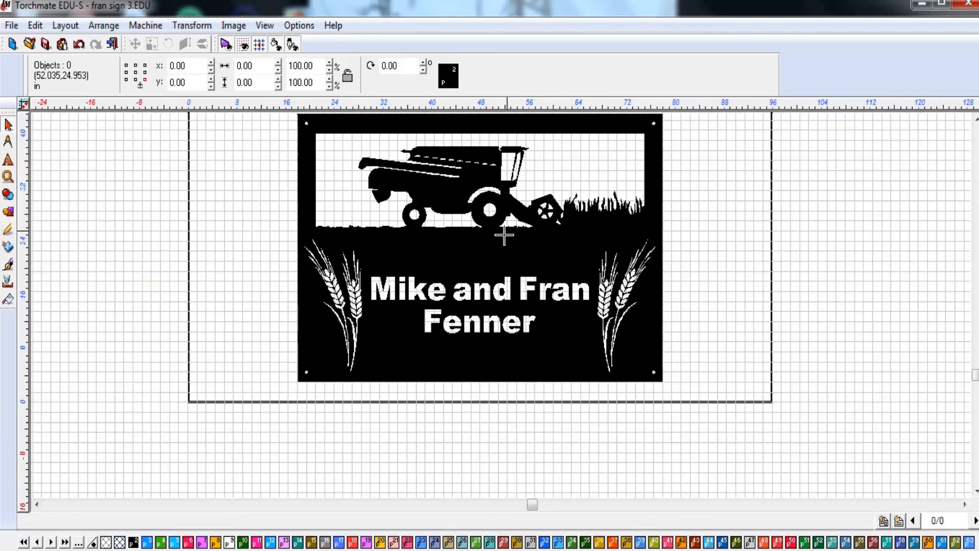
middle_click_drag(503, 235, 502, 243)
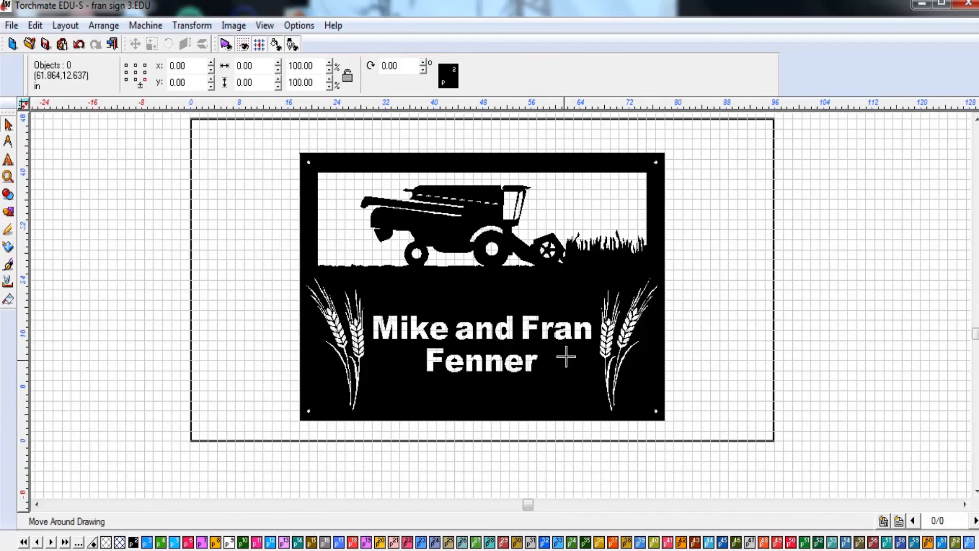
scroll(566, 358, "up", 1)
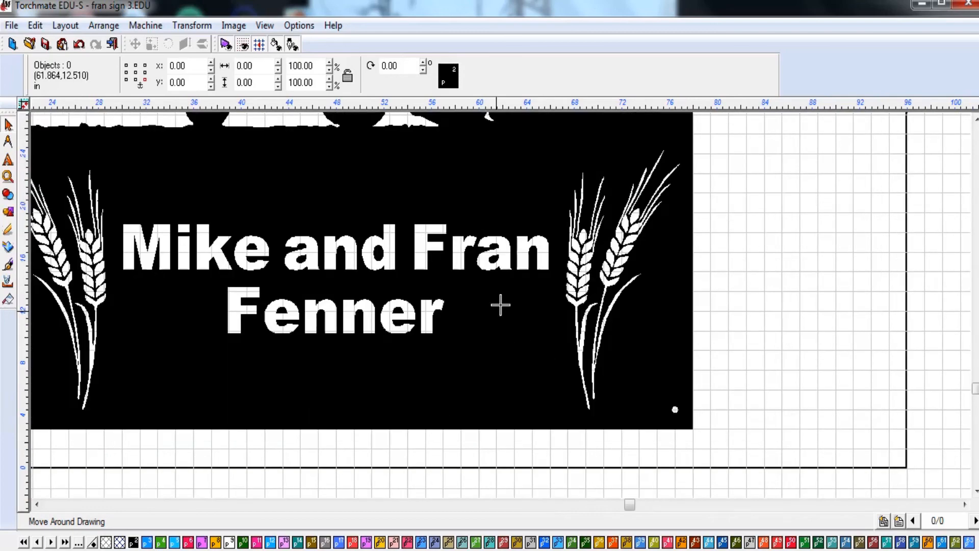
scroll(500, 306, "down", 1)
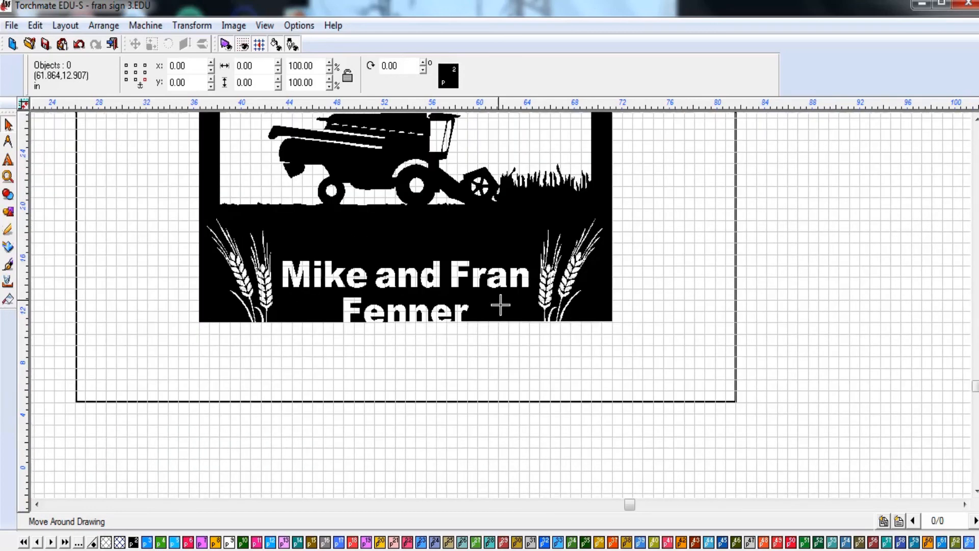
- Break the sign's path apart into individual polygons and return the display to outlines
left_click(405, 273)
left_click(651, 338)
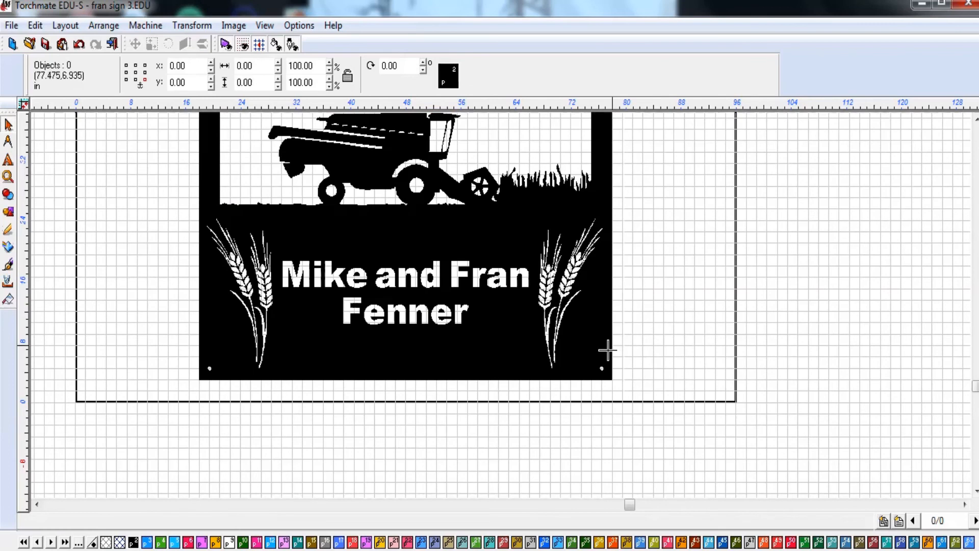
left_click(608, 350)
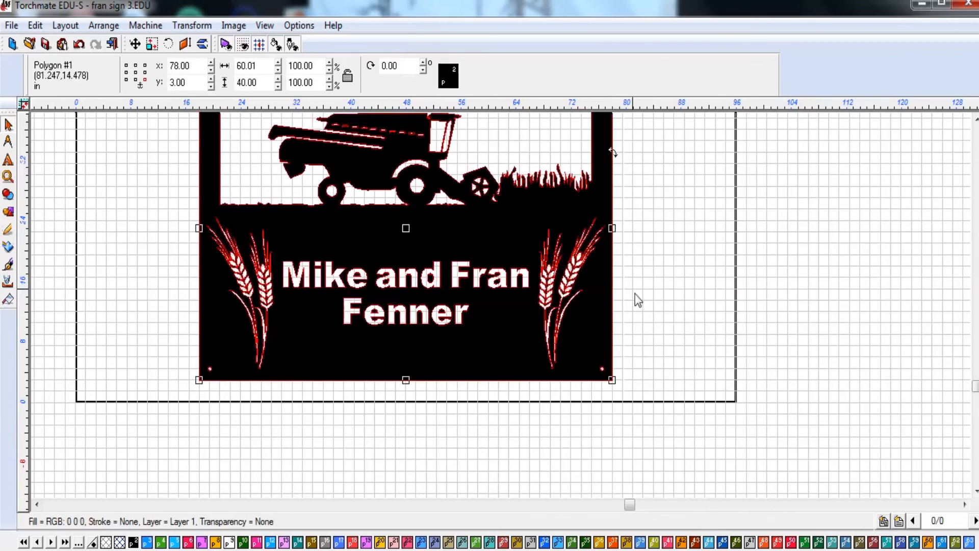
scroll(638, 300, "down", 2)
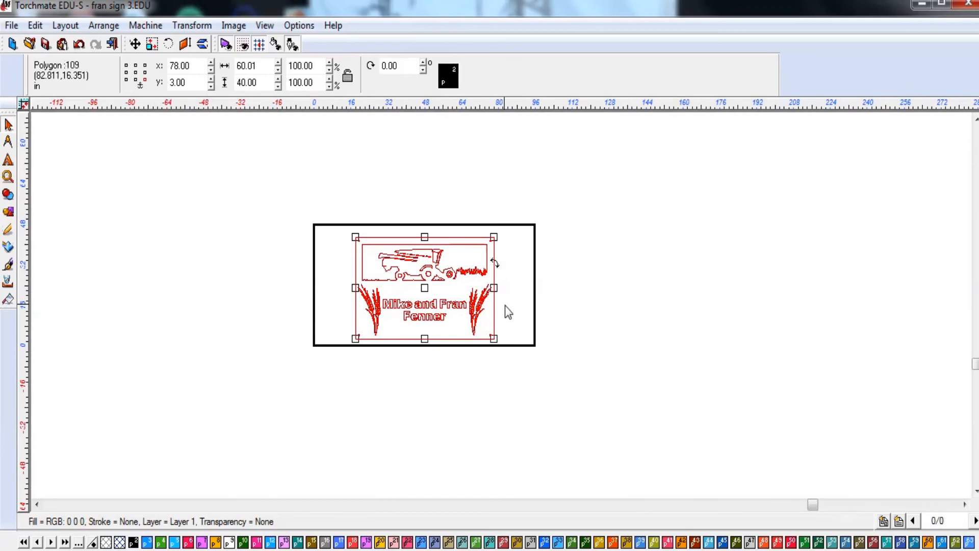
scroll(505, 306, "up", 3)
left_click(360, 284)
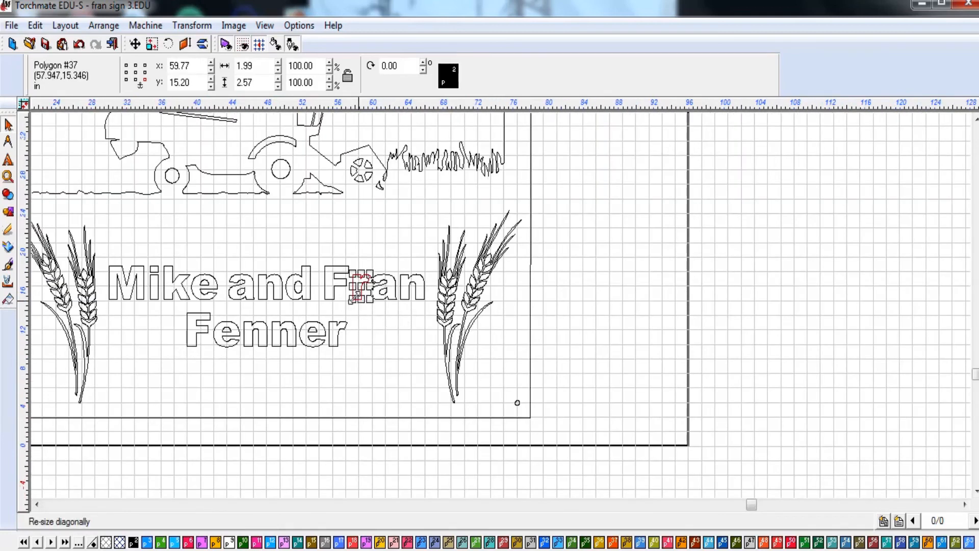
left_click(360, 323)
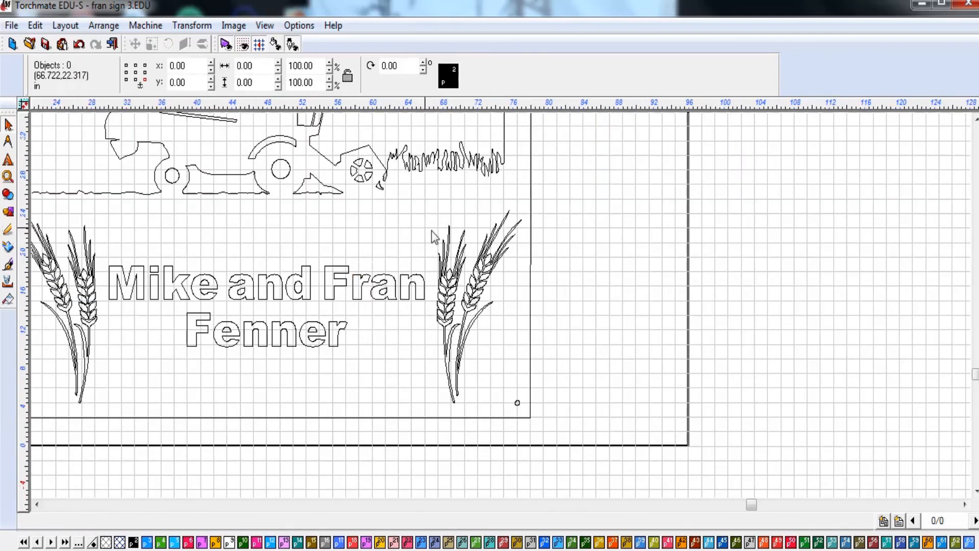
- Move both lines of lettering up together so they sit closer beneath the combine scene
left_click_drag(432, 231, 100, 422)
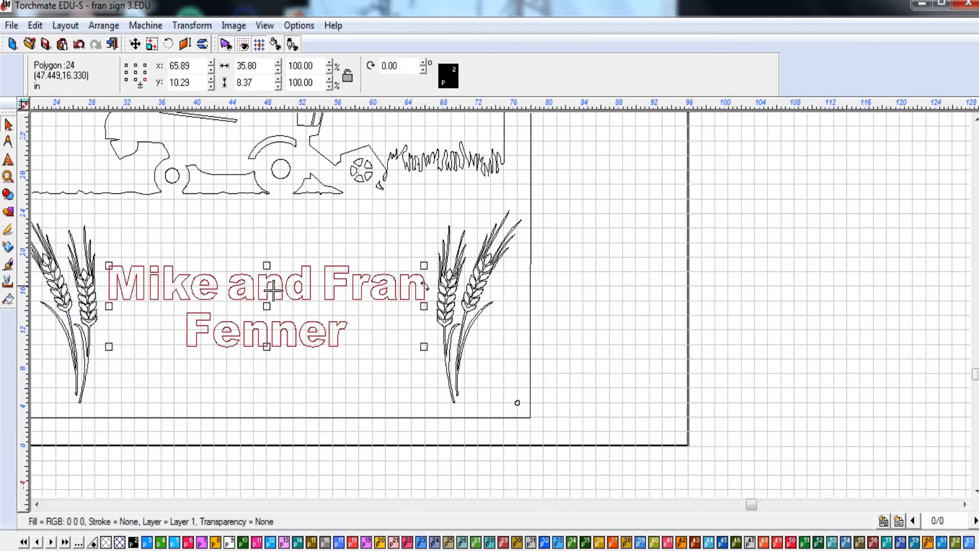
left_click_drag(265, 309, 261, 256)
left_click(296, 342)
- Select the whole sign, including the border, combine scene, lettering, wheat and mounting holes
scroll(305, 375, "down", 2)
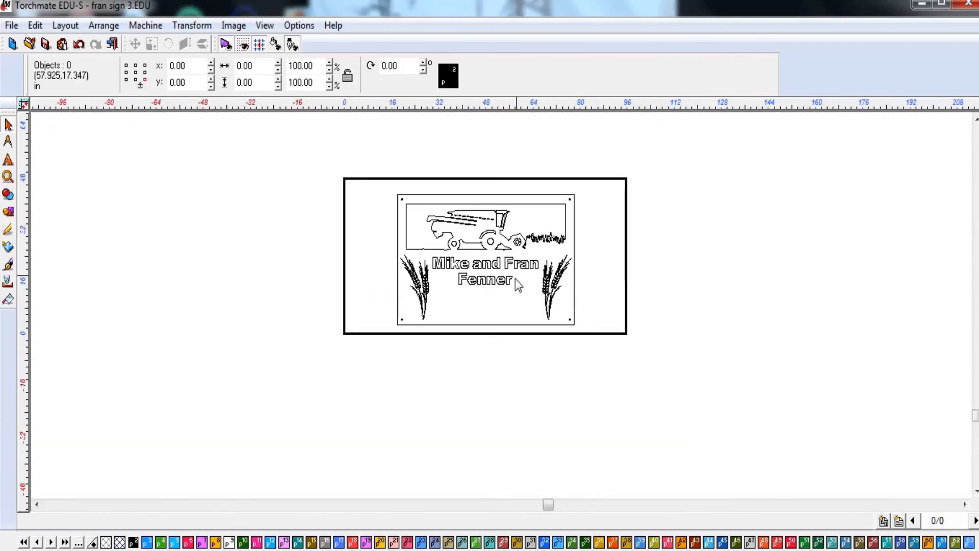
left_click_drag(603, 183, 303, 383)
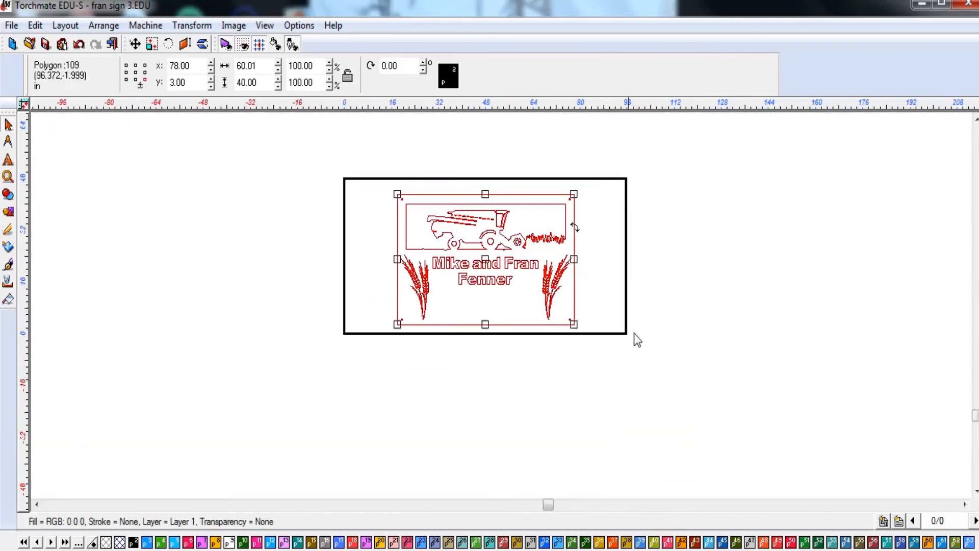
left_click(611, 272)
scroll(549, 272, "up", 3)
scroll(500, 305, "down", 2)
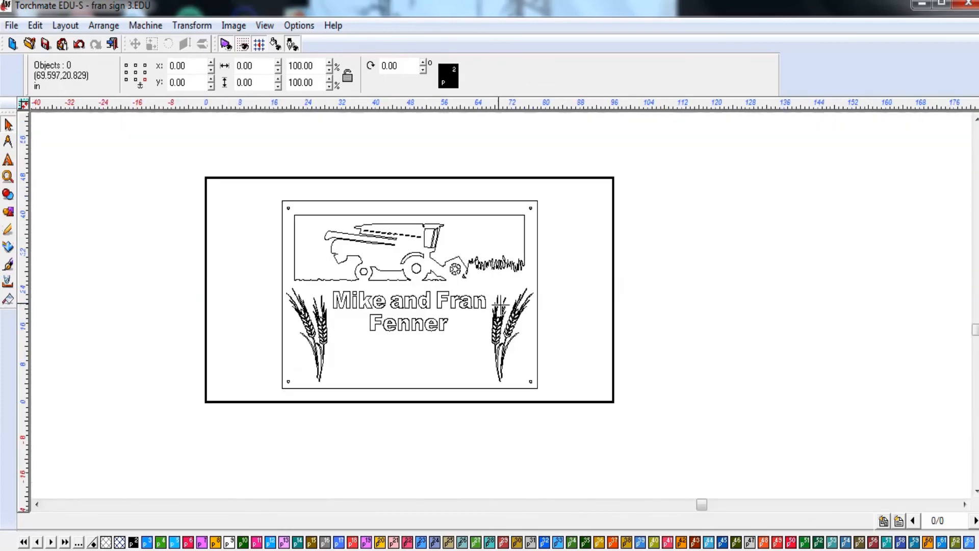
scroll(501, 305, "up", 3)
scroll(501, 305, "down", 2)
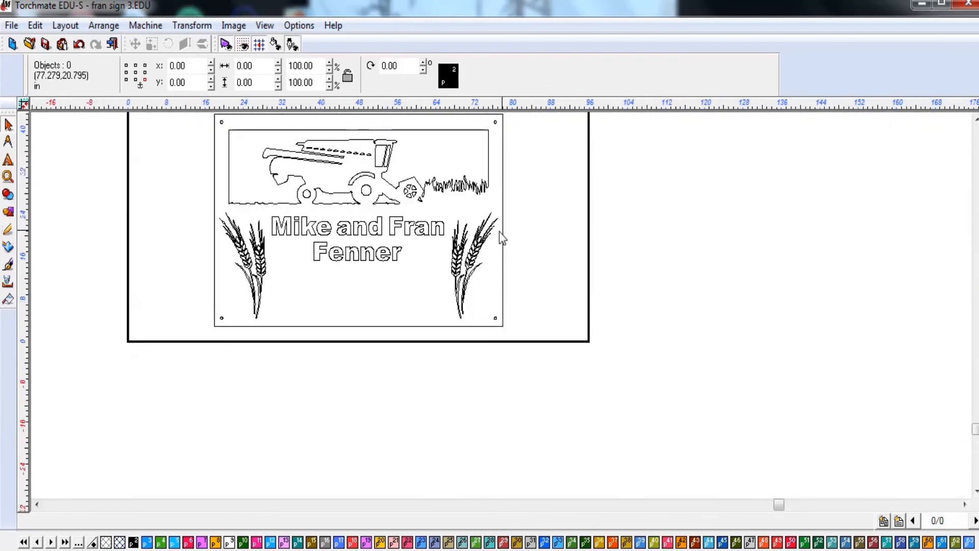
mouse_move(368, 6)
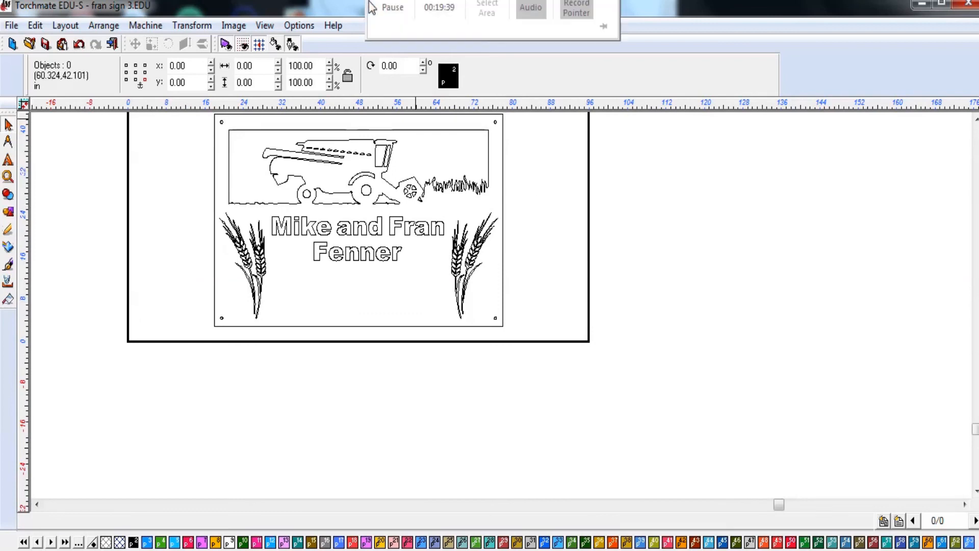